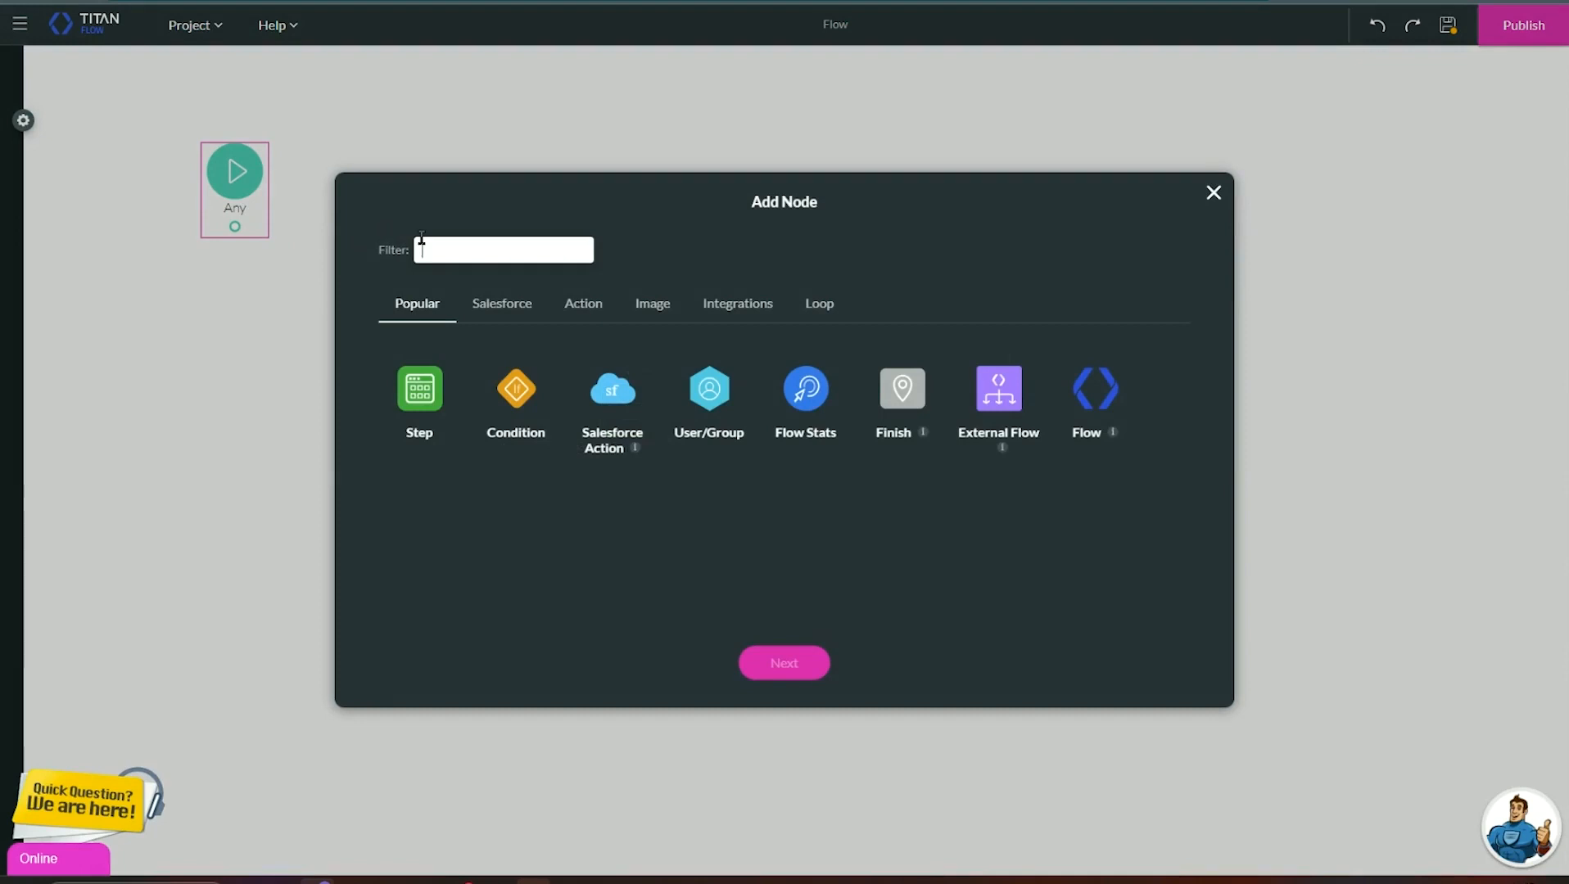
- Add a Merge Files node that takes input_file as its files and maps the result to output_file
left_click(420, 377)
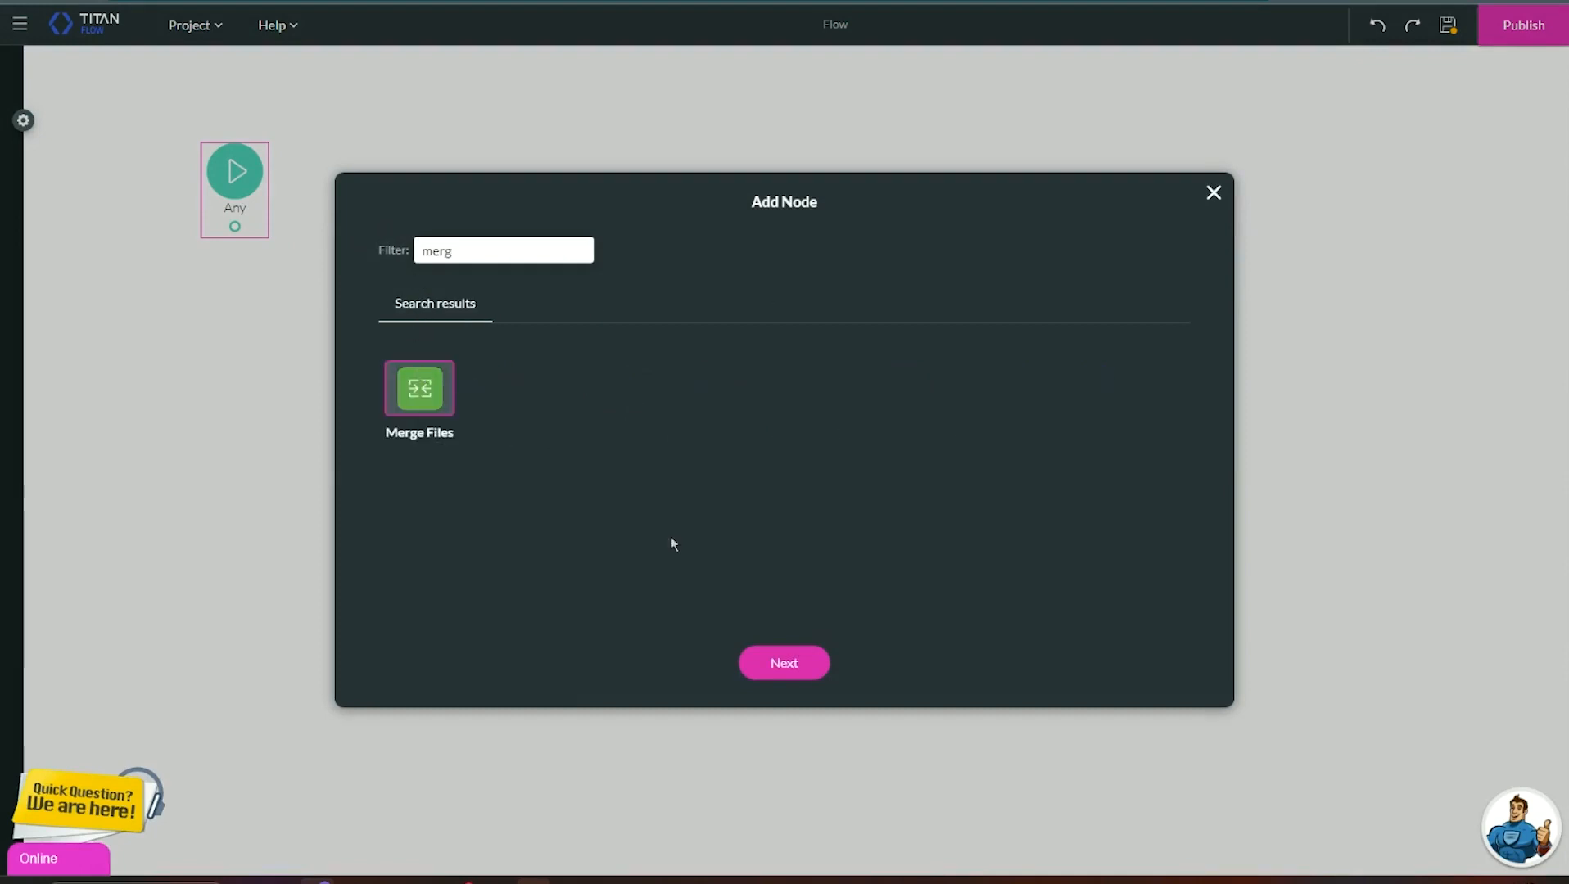
left_click(780, 669)
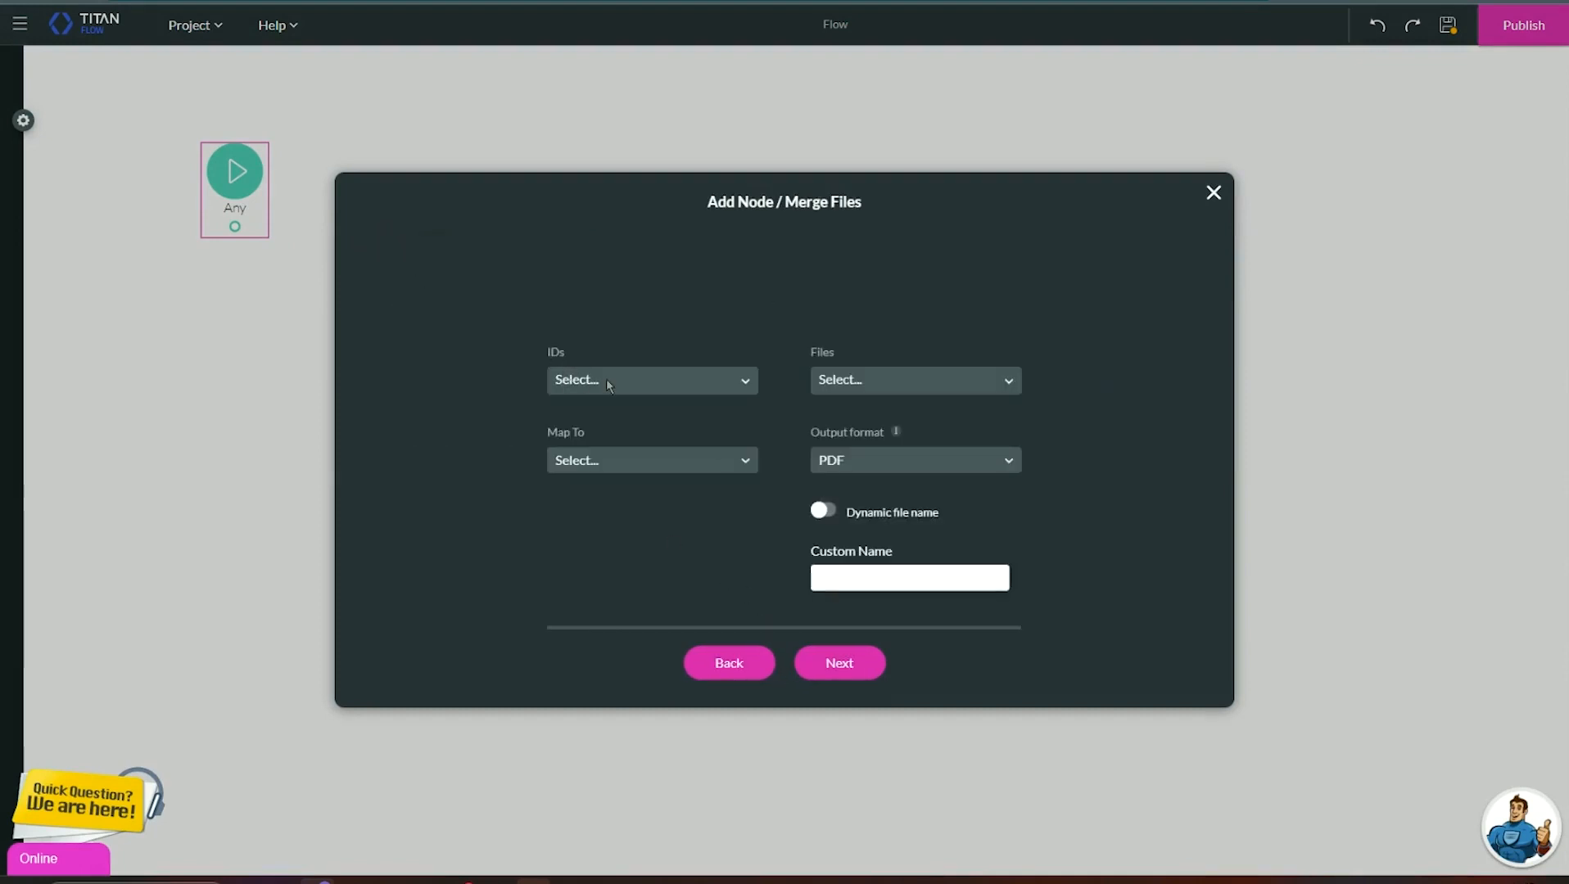
left_click(851, 380)
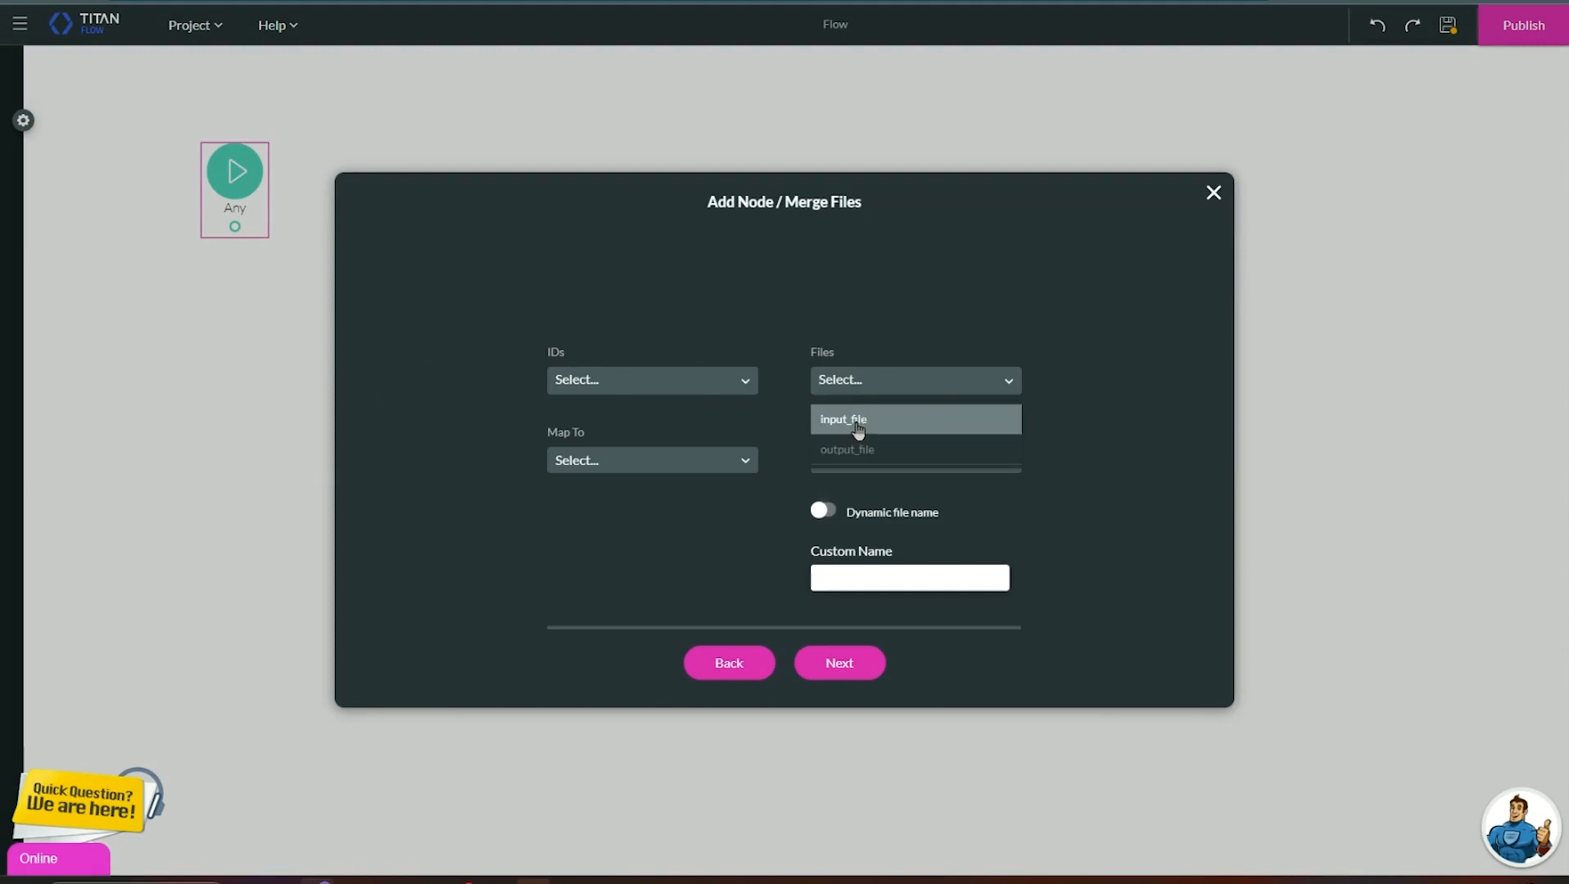
left_click(843, 418)
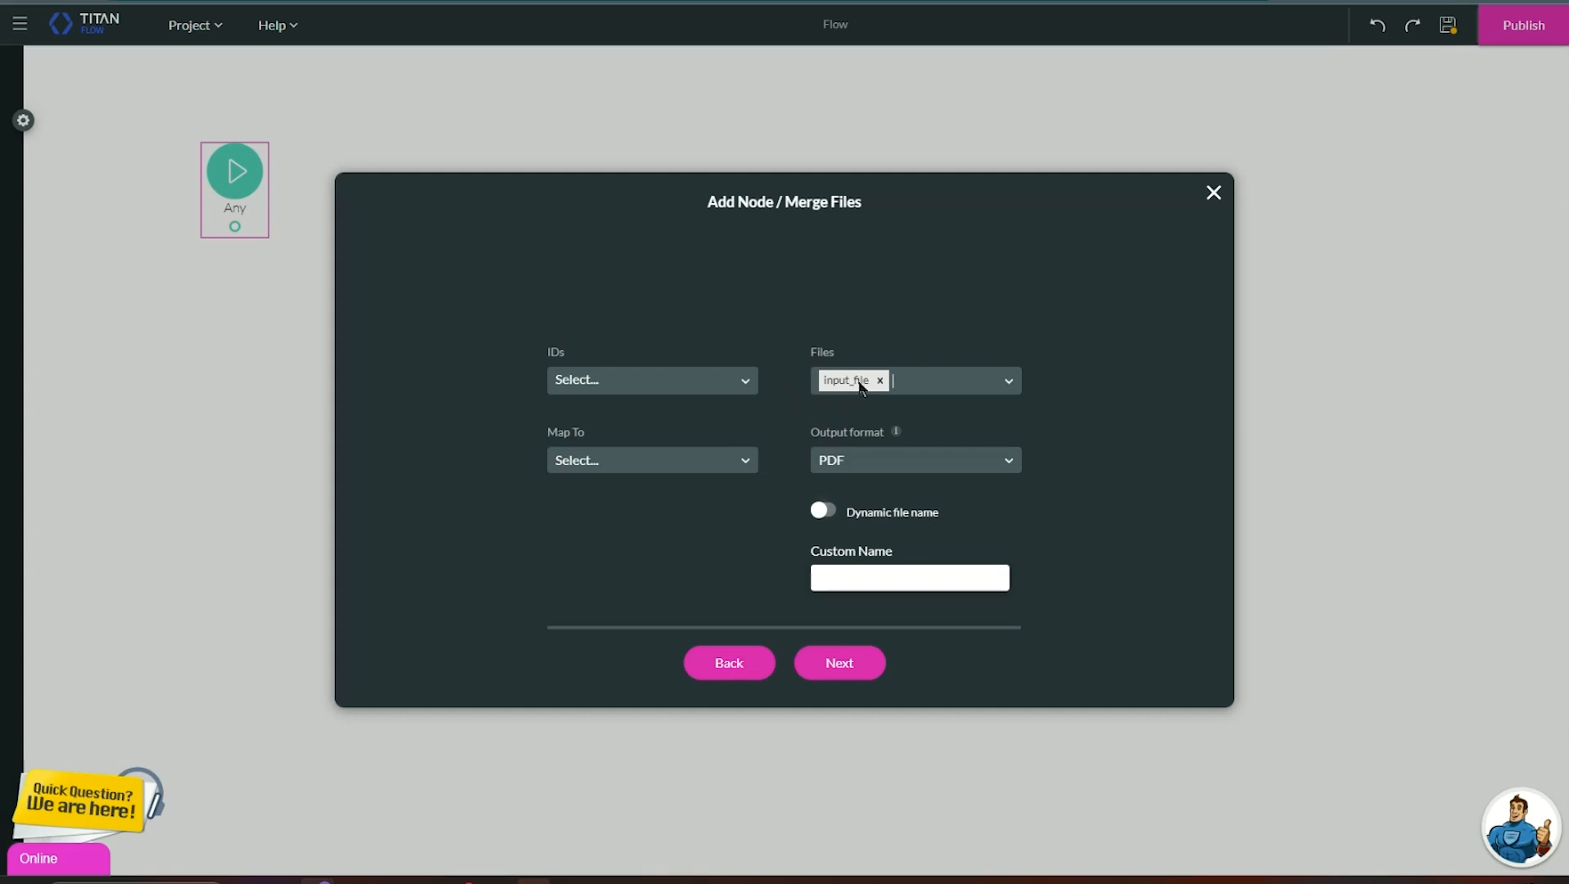
left_click(663, 462)
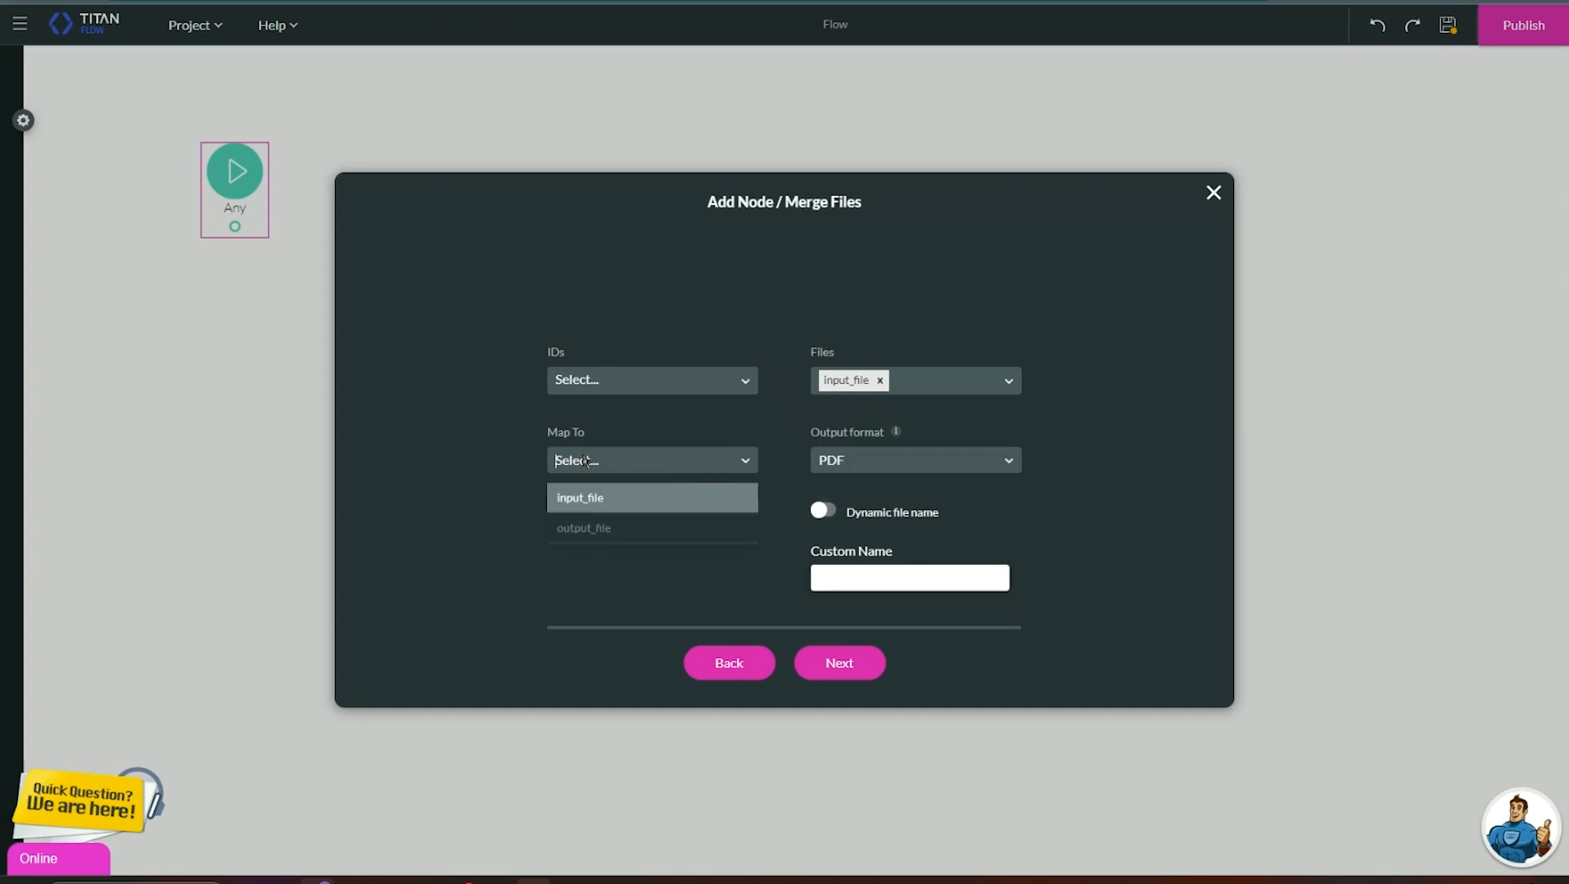
left_click(602, 539)
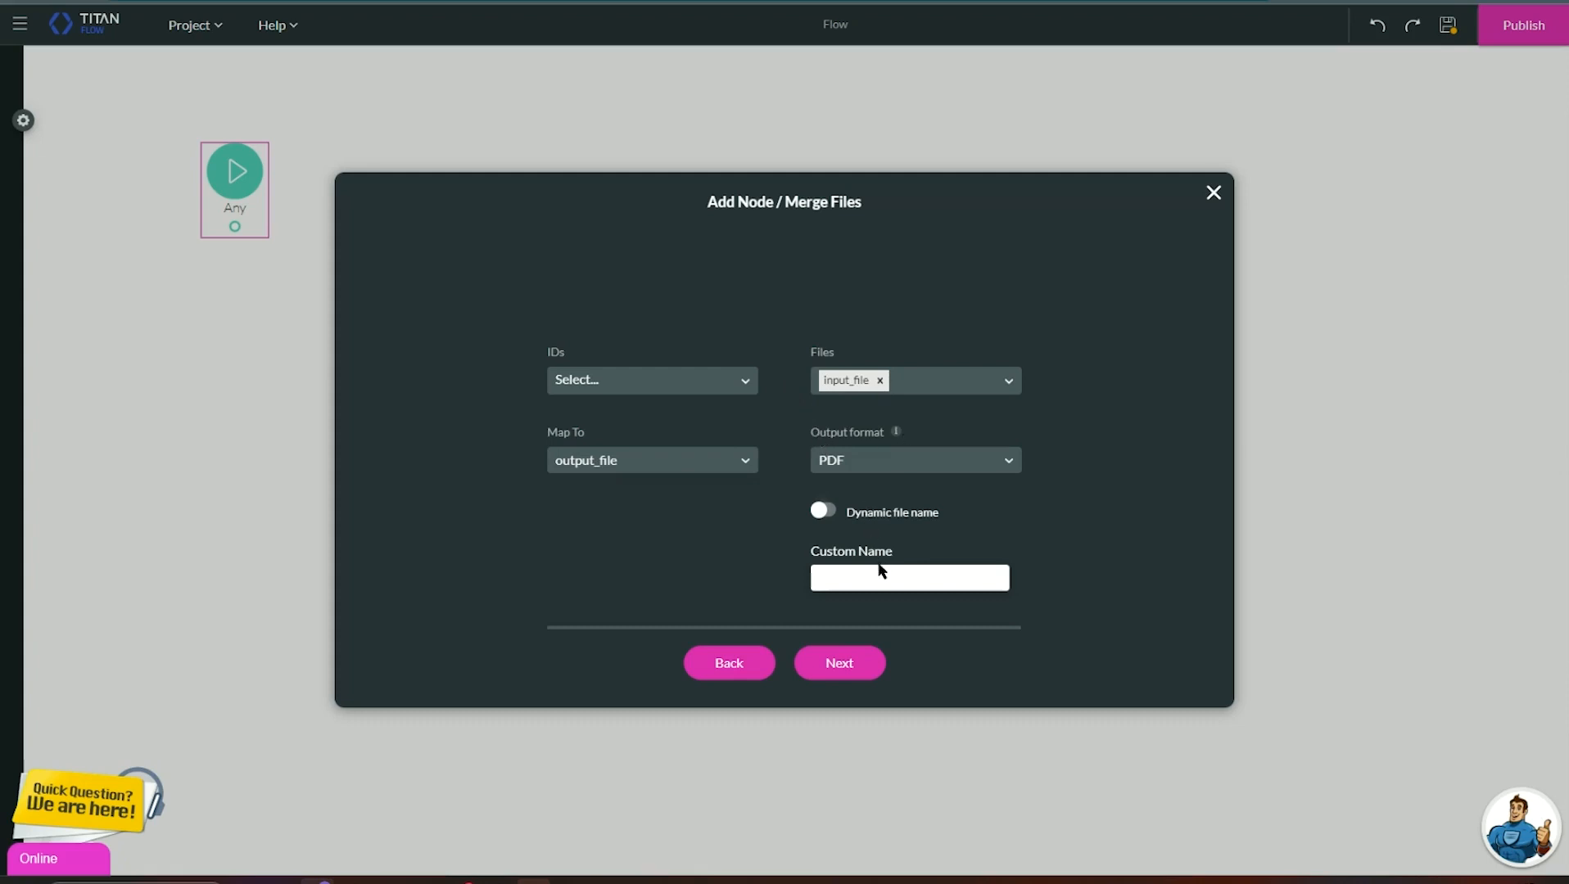
left_click(827, 513)
left_click(914, 583)
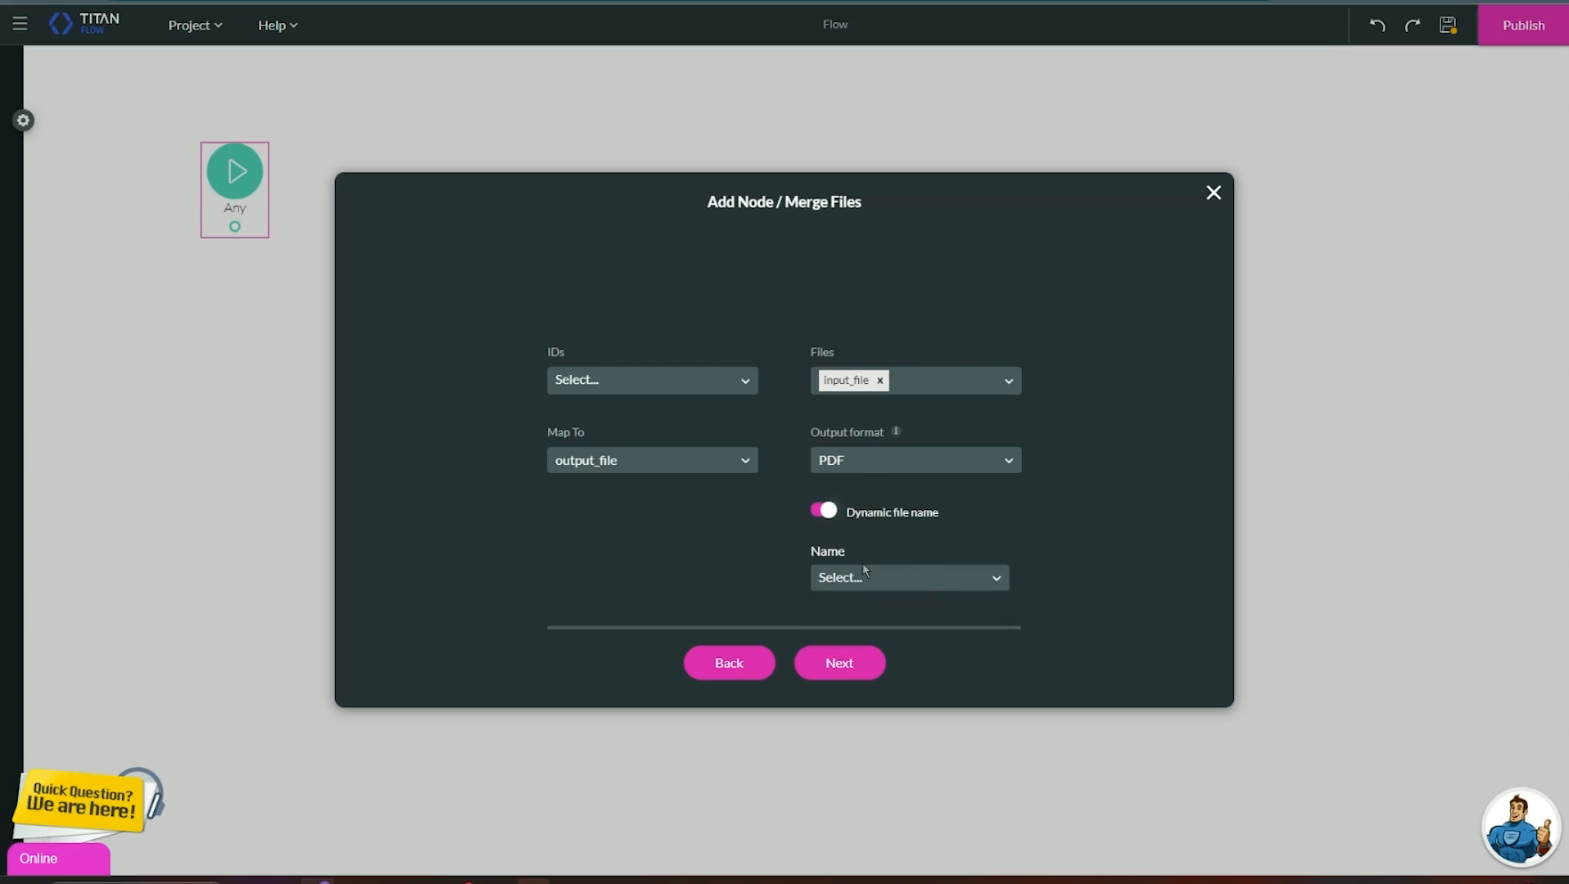
left_click(817, 516)
- Give the merged file the custom name Merged Doc and insert the node with the tag name Merge Documents
left_click(861, 569)
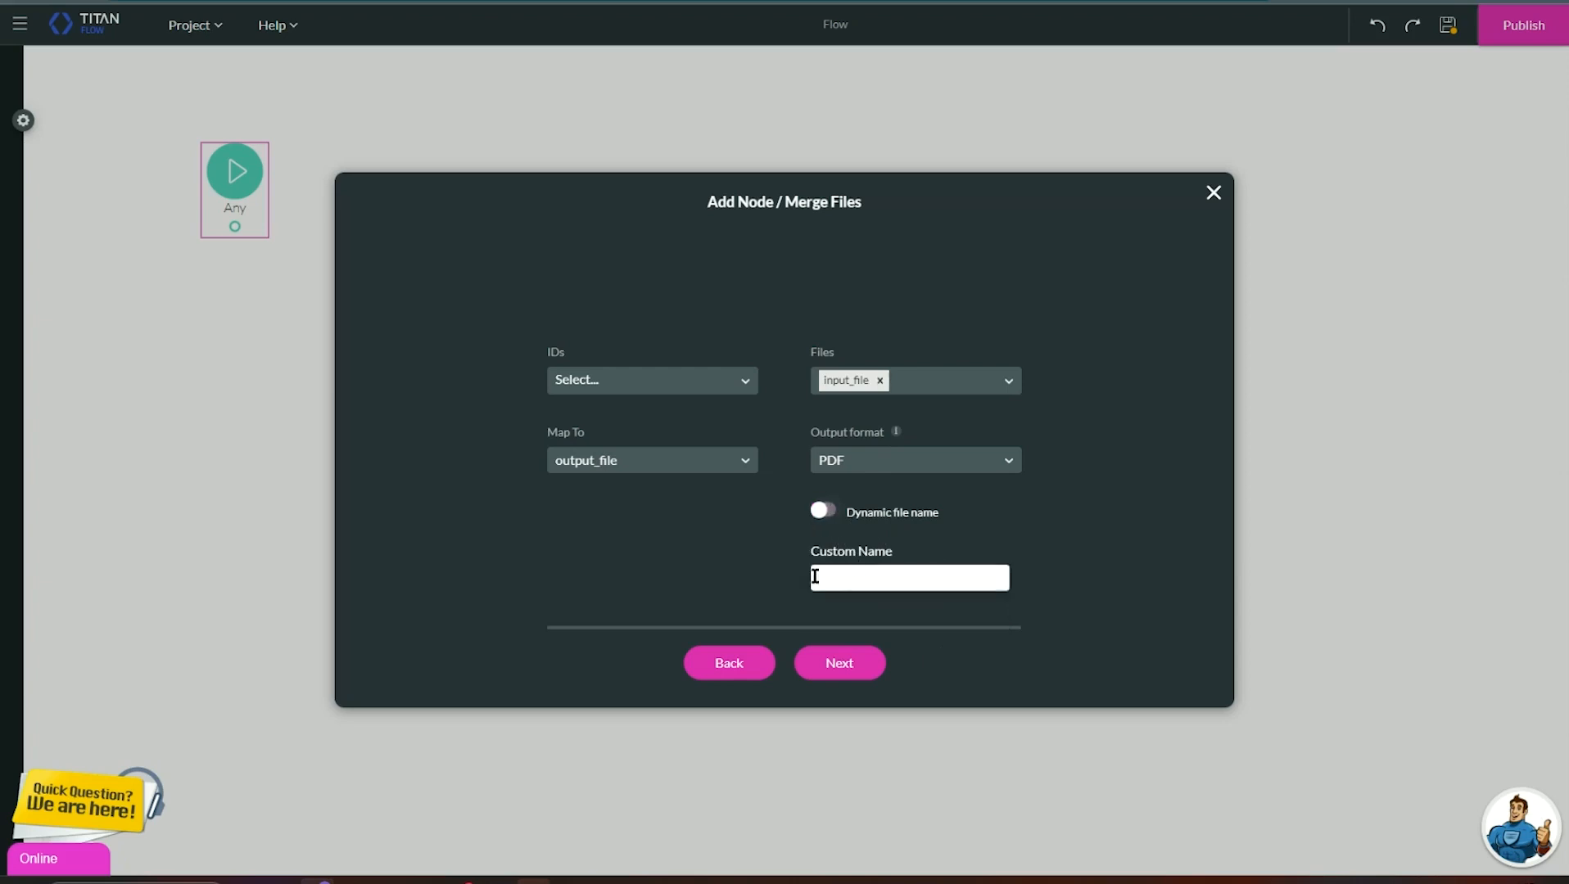
type("Merged Files")
left_click(814, 662)
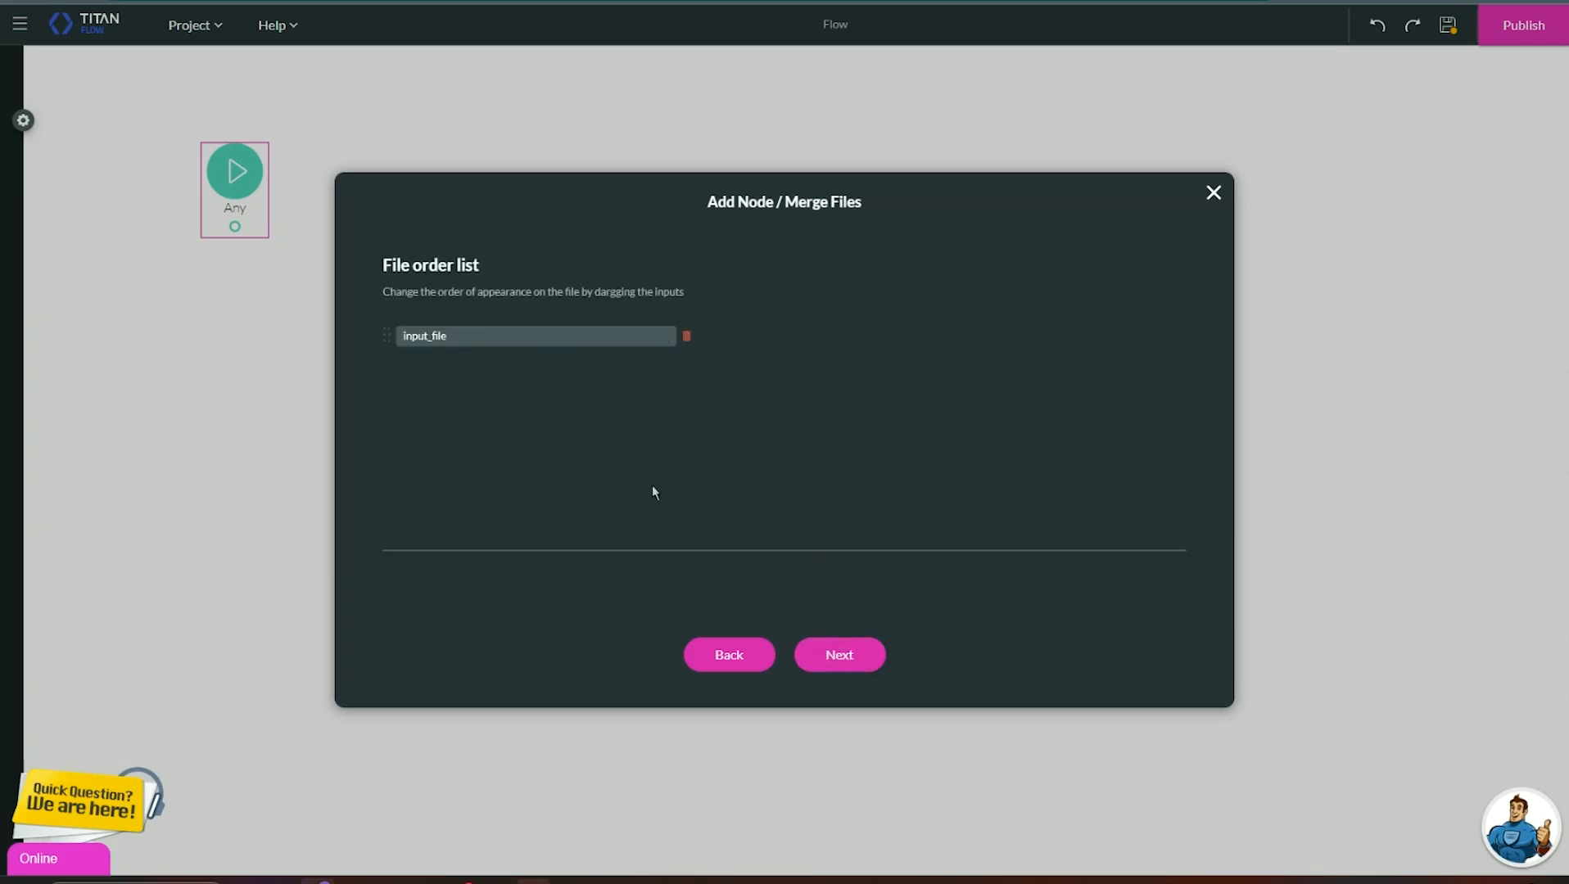
left_click(866, 659)
type("Merge Documents")
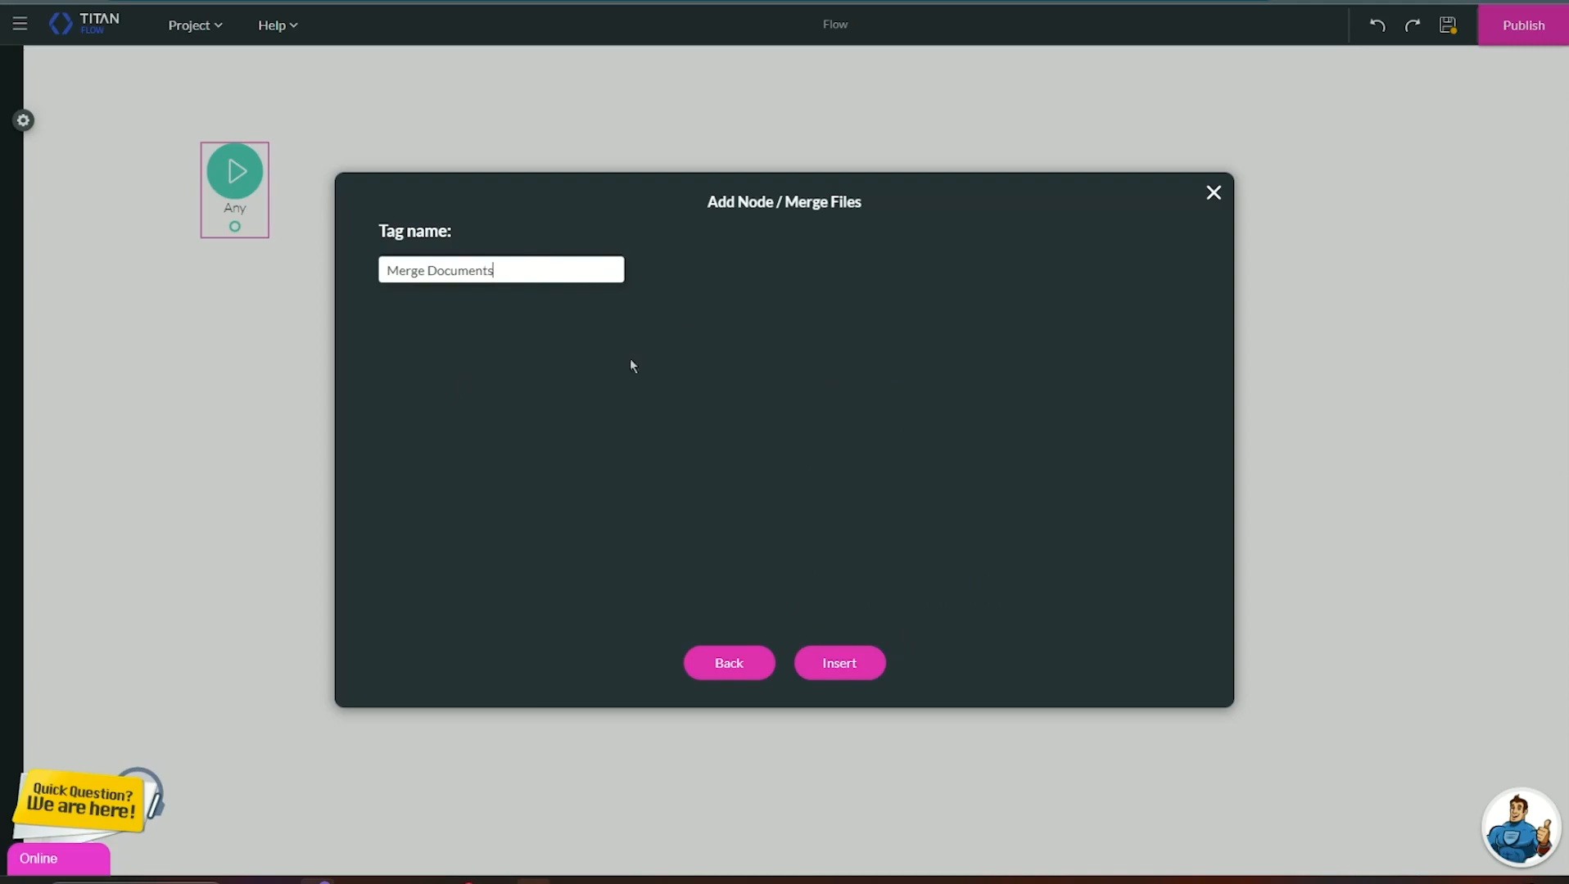
left_click(806, 663)
- Connect the After Finish output of Merge Documents to the Send Output email node, and save and publish the flow
left_click_drag(414, 351, 631, 371)
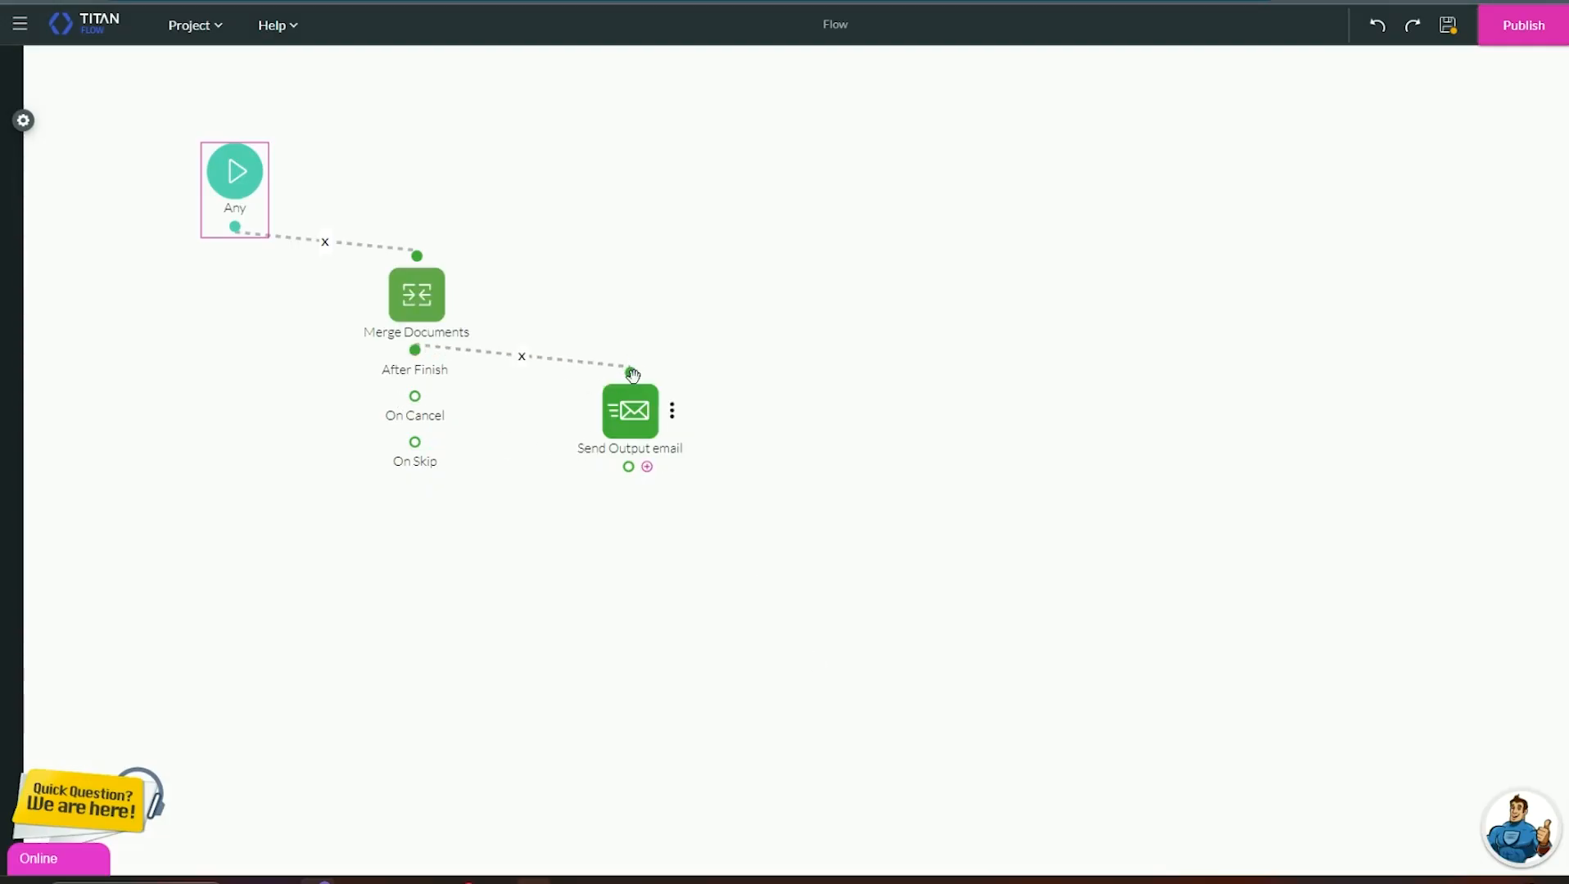
left_click(1448, 35)
left_click(1543, 27)
left_click(1157, 184)
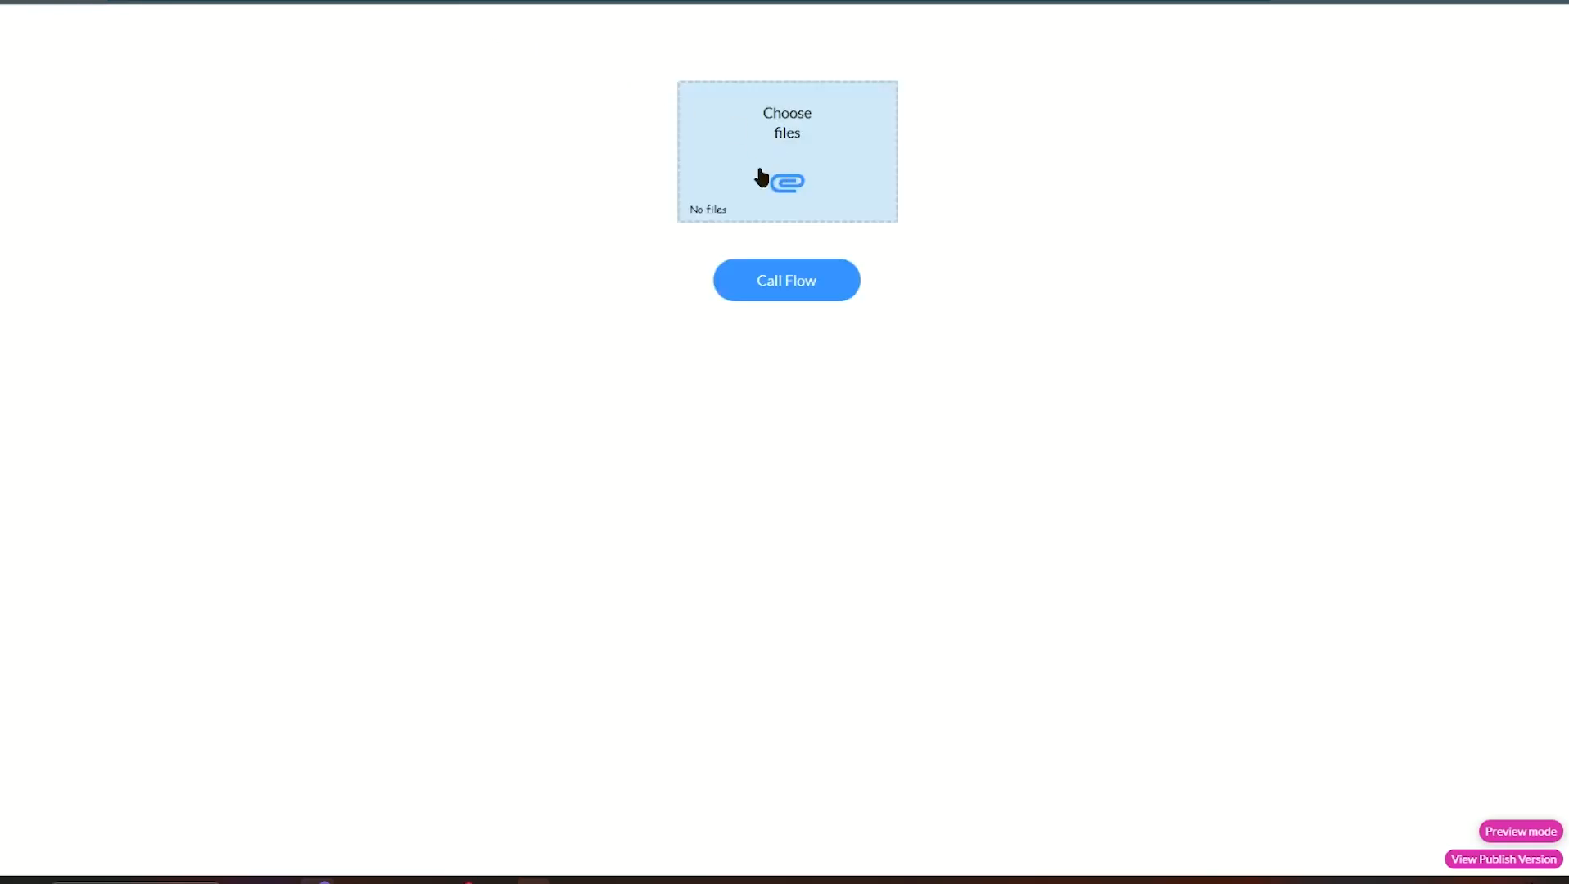
- In the form preview, attach the Lorem ipsum and Donkey PDF files
left_click(802, 174)
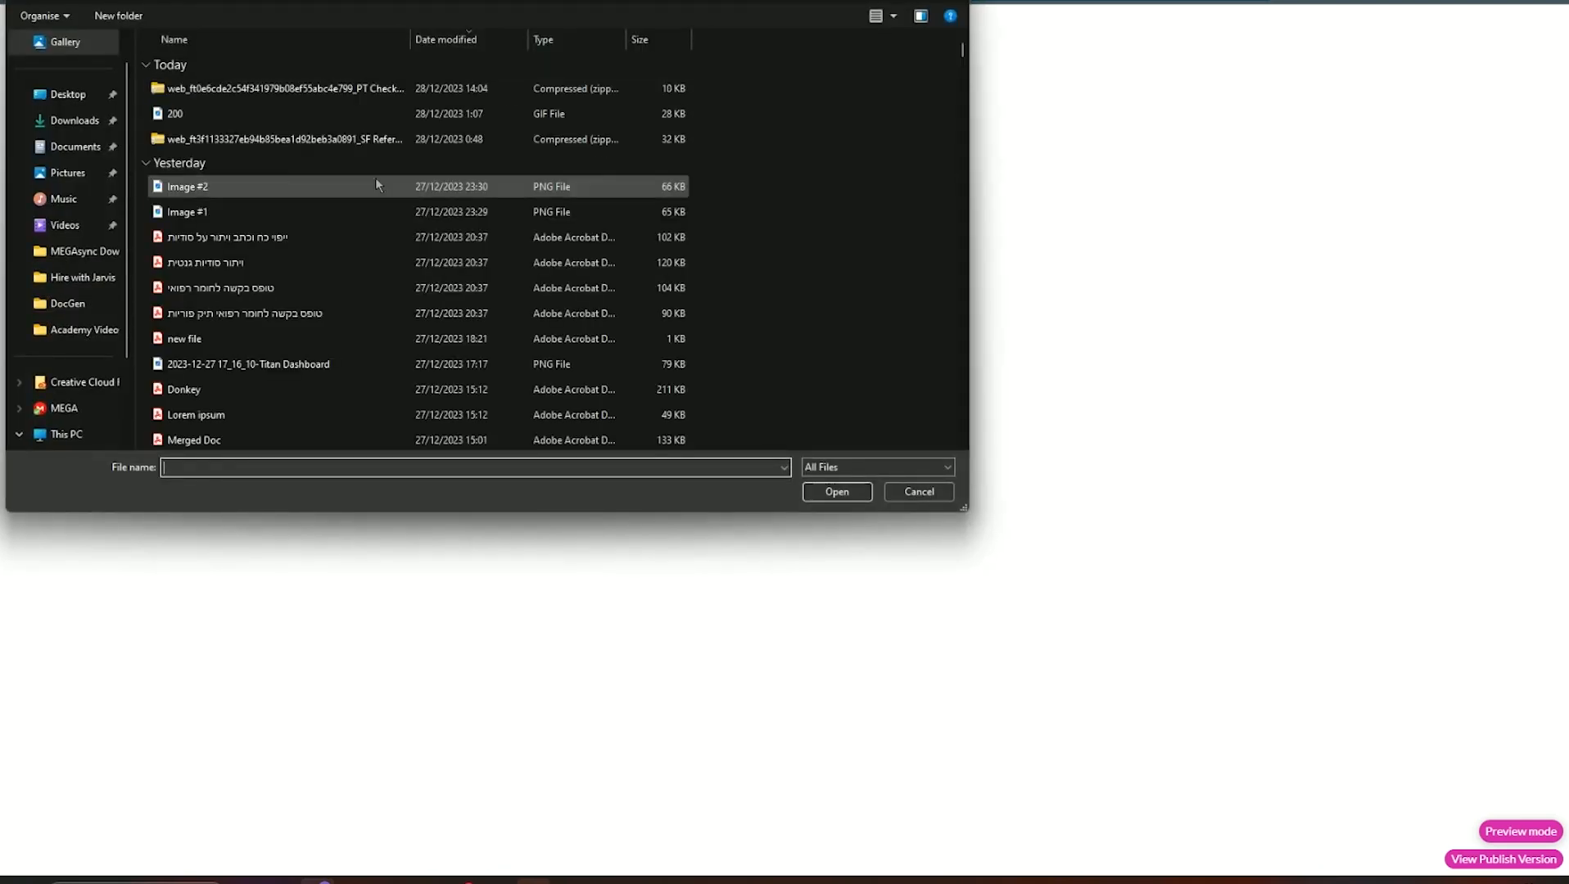
scroll(418, 123, "down", 4)
left_click(238, 137)
left_click(229, 111, "ctrl")
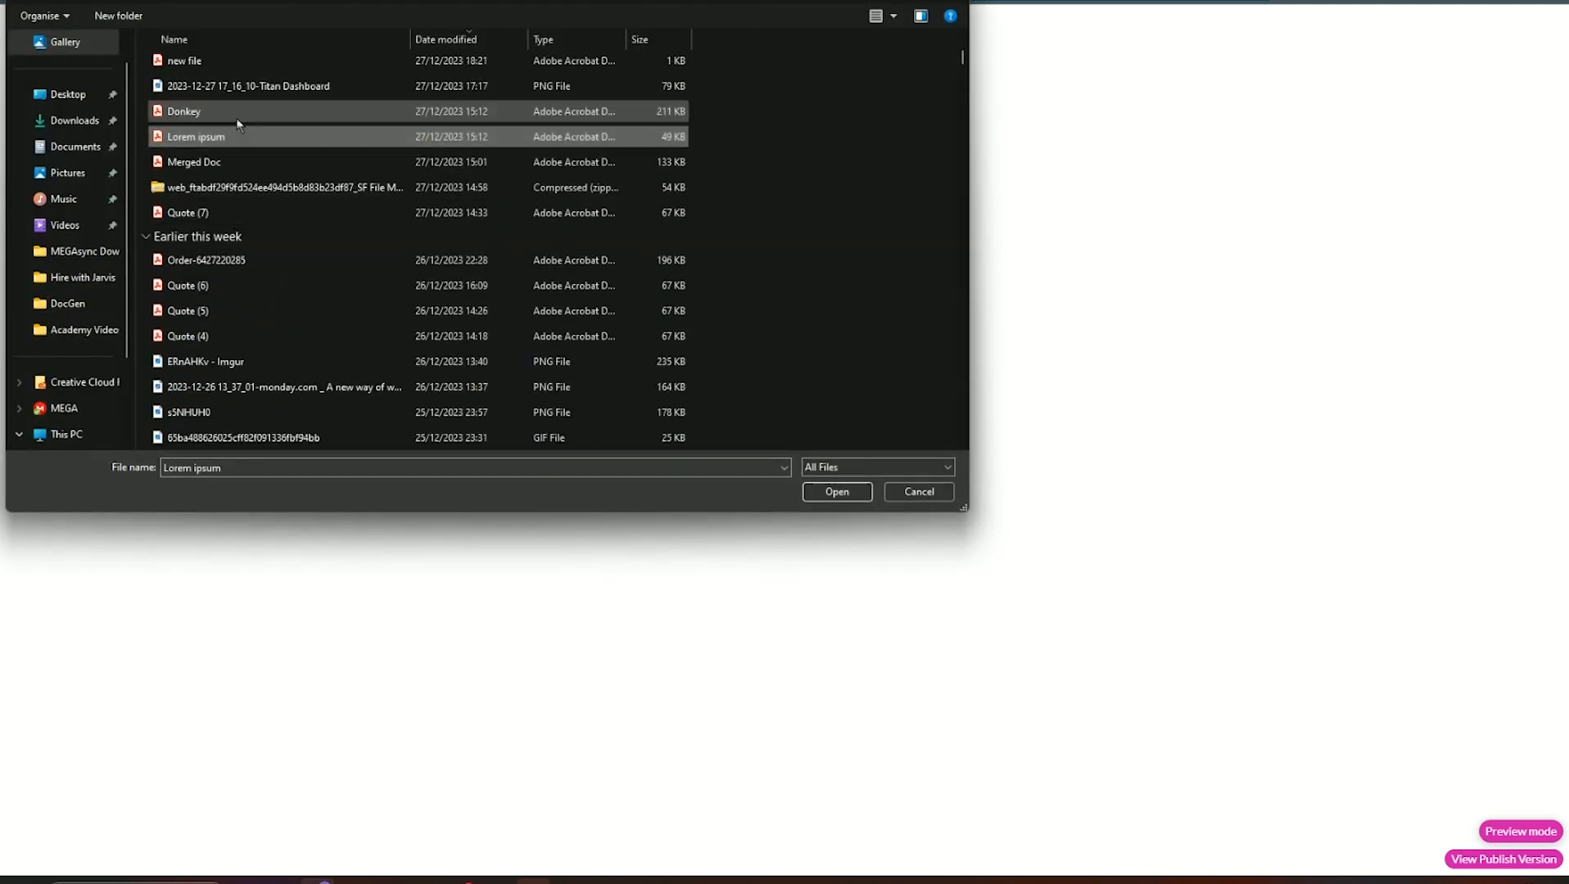
left_click(822, 491)
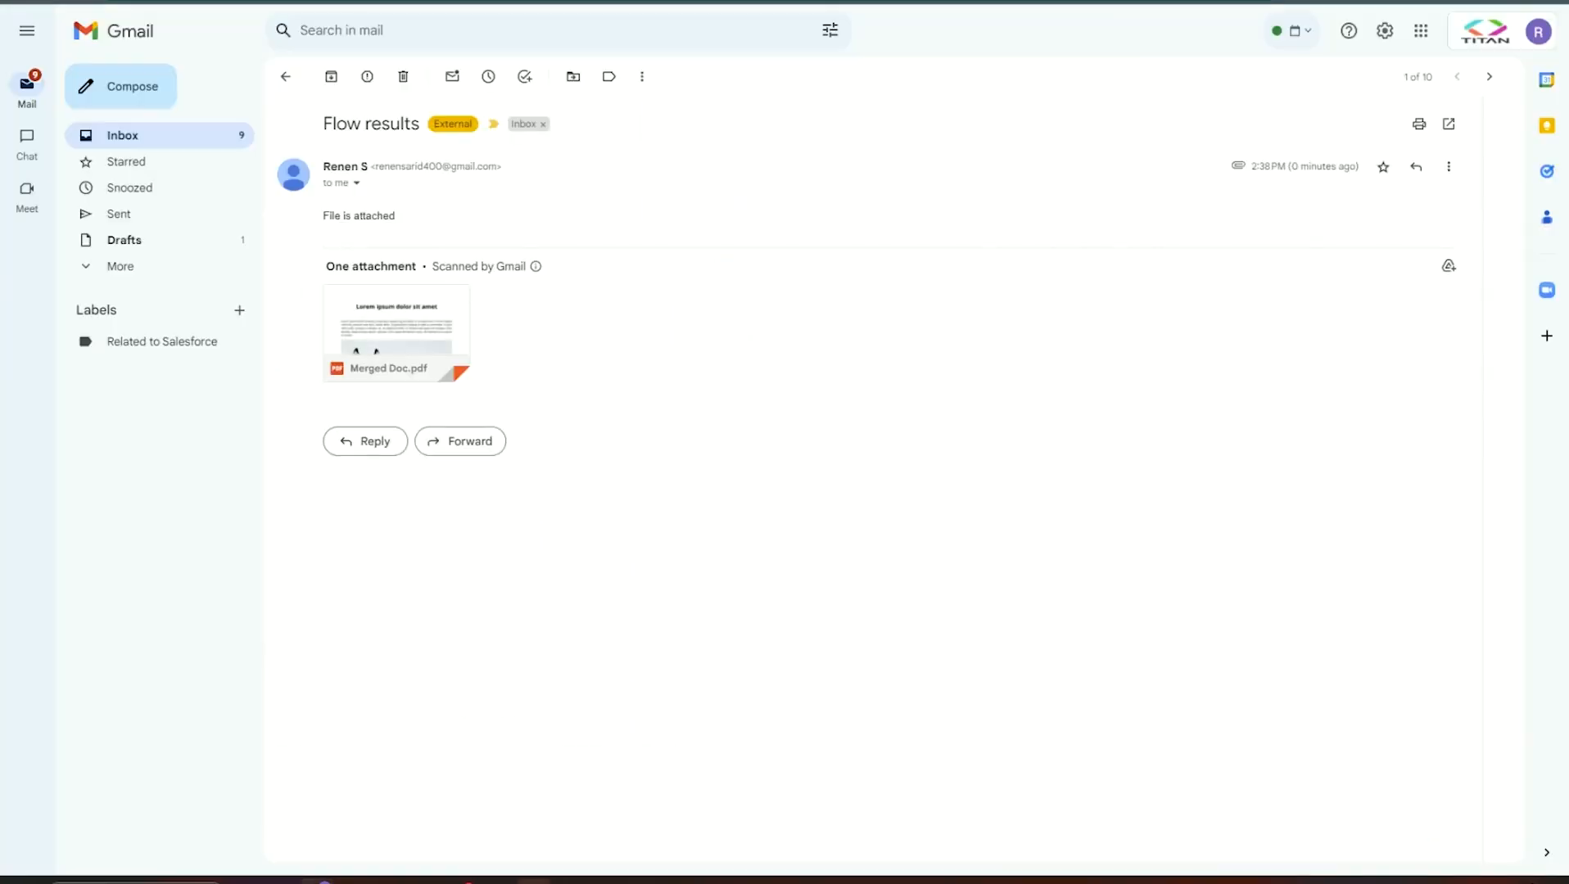
- In Gmail, open the Merged Doc.pdf attachment of the Flow results email and examine both pages
left_click_drag(320, 123, 423, 129)
left_click(403, 127)
left_click(407, 291)
scroll(784, 377, "down", 10)
scroll(784, 377, "up", 10)
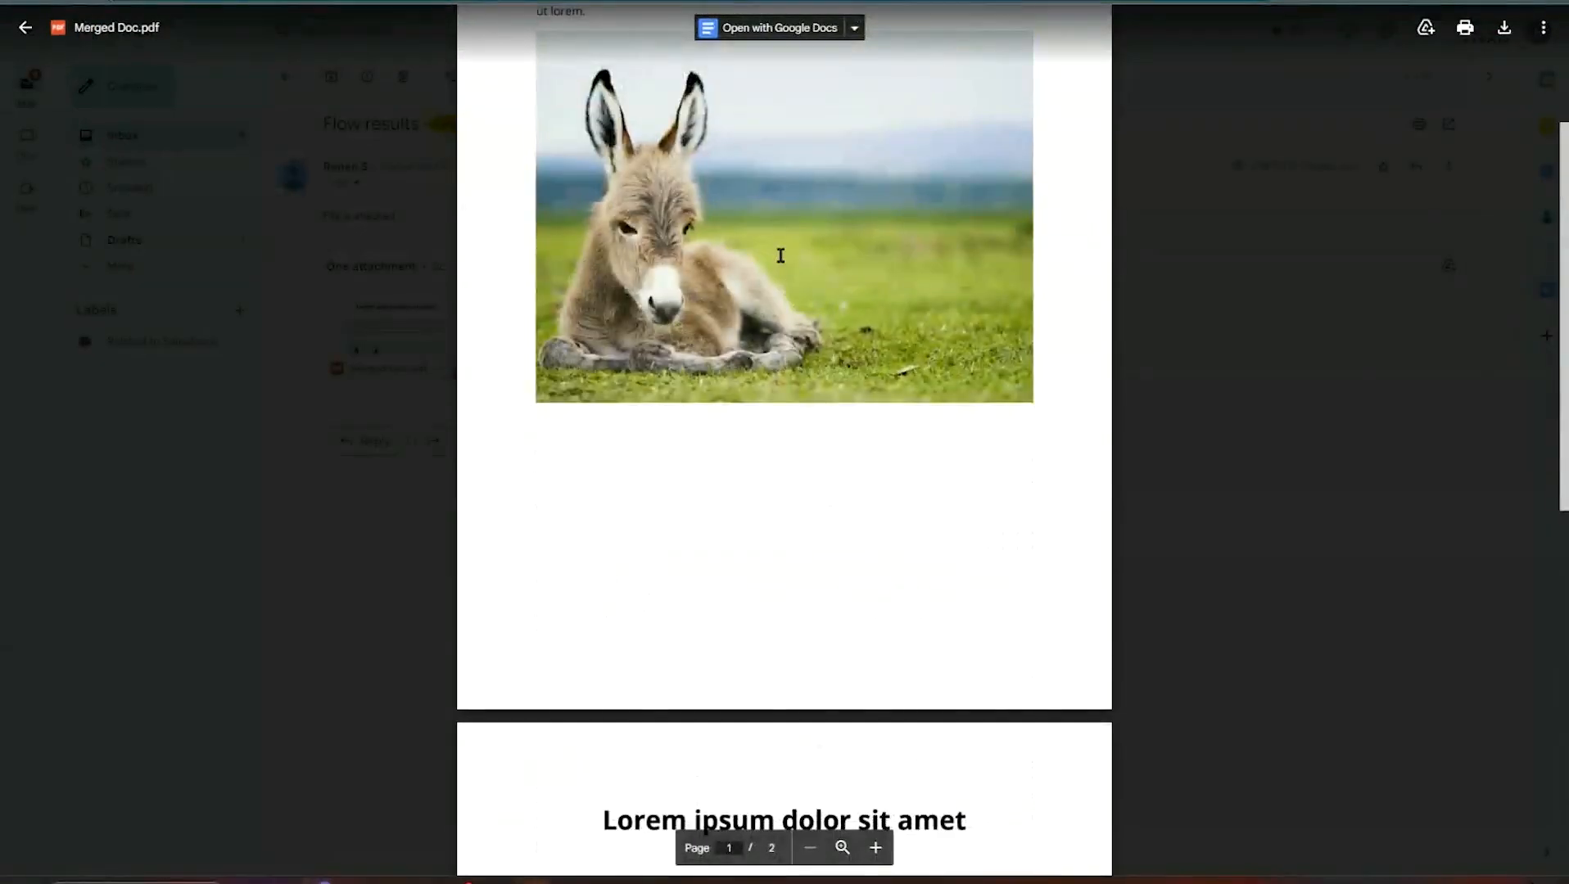
scroll(778, 369, "down", 8)
left_click_drag(610, 160, 959, 496)
left_click(958, 496)
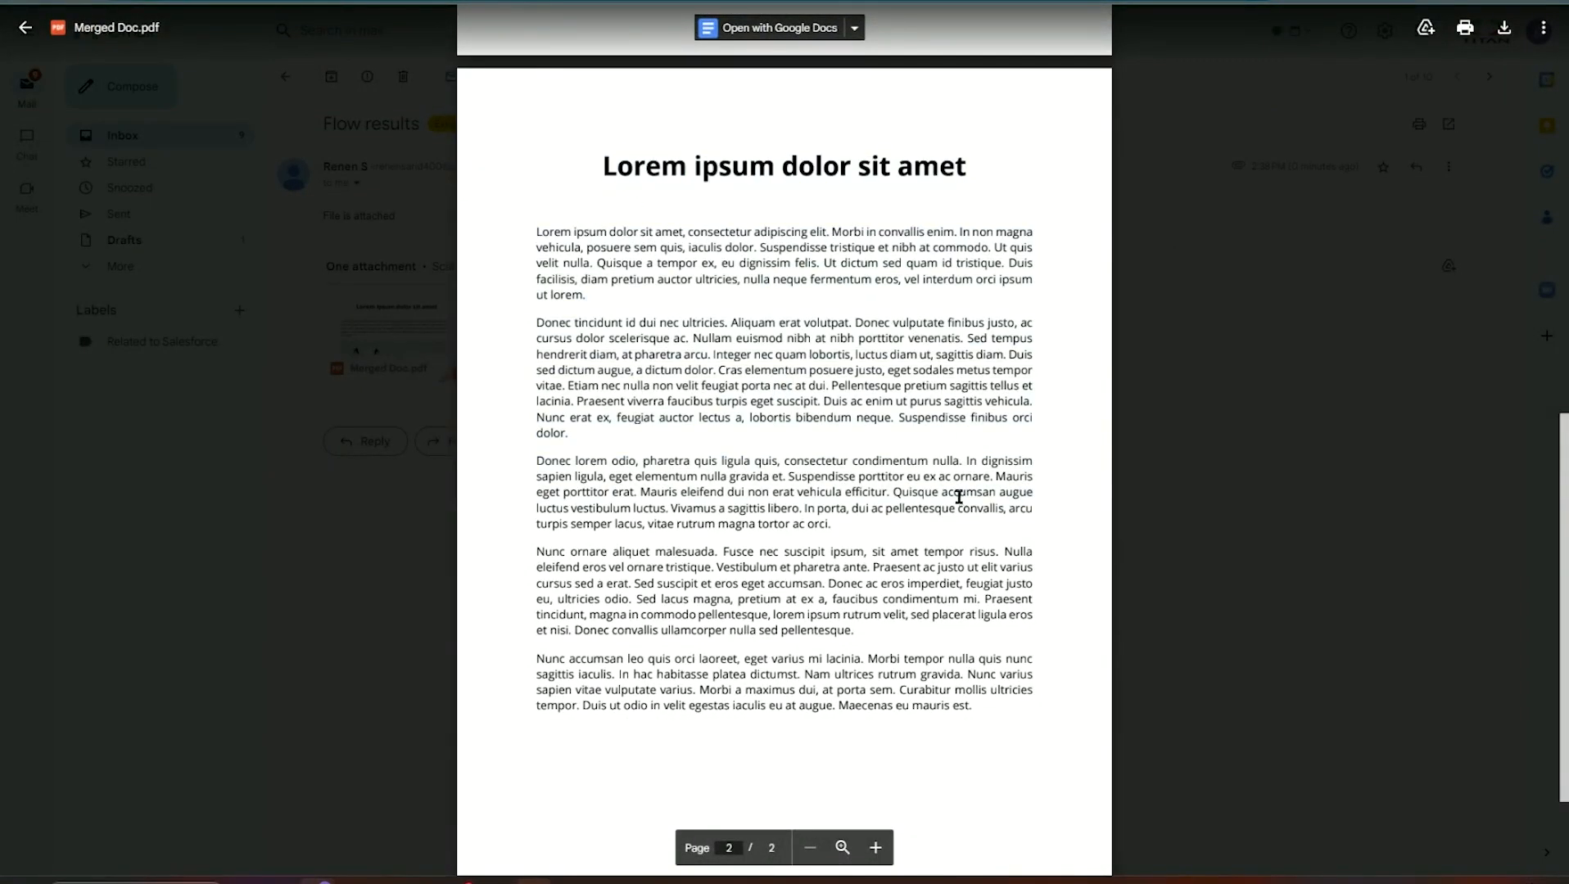
key("Escape")
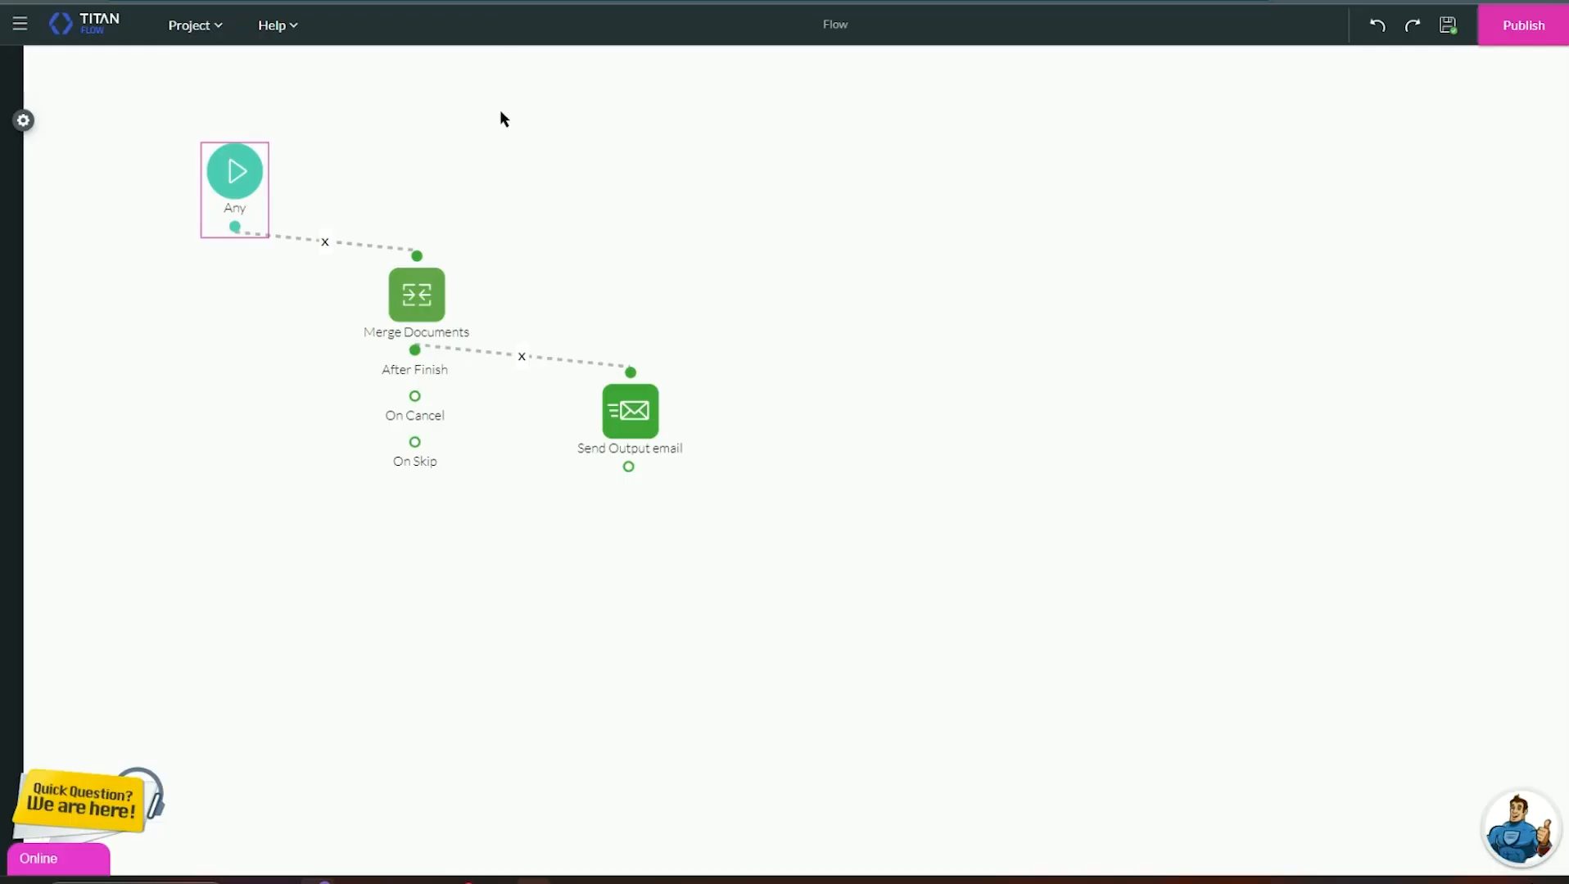
- In the Titan flow, replace the Merge Documents node with a Convert to PDF node after the Any start node
left_click(458, 299)
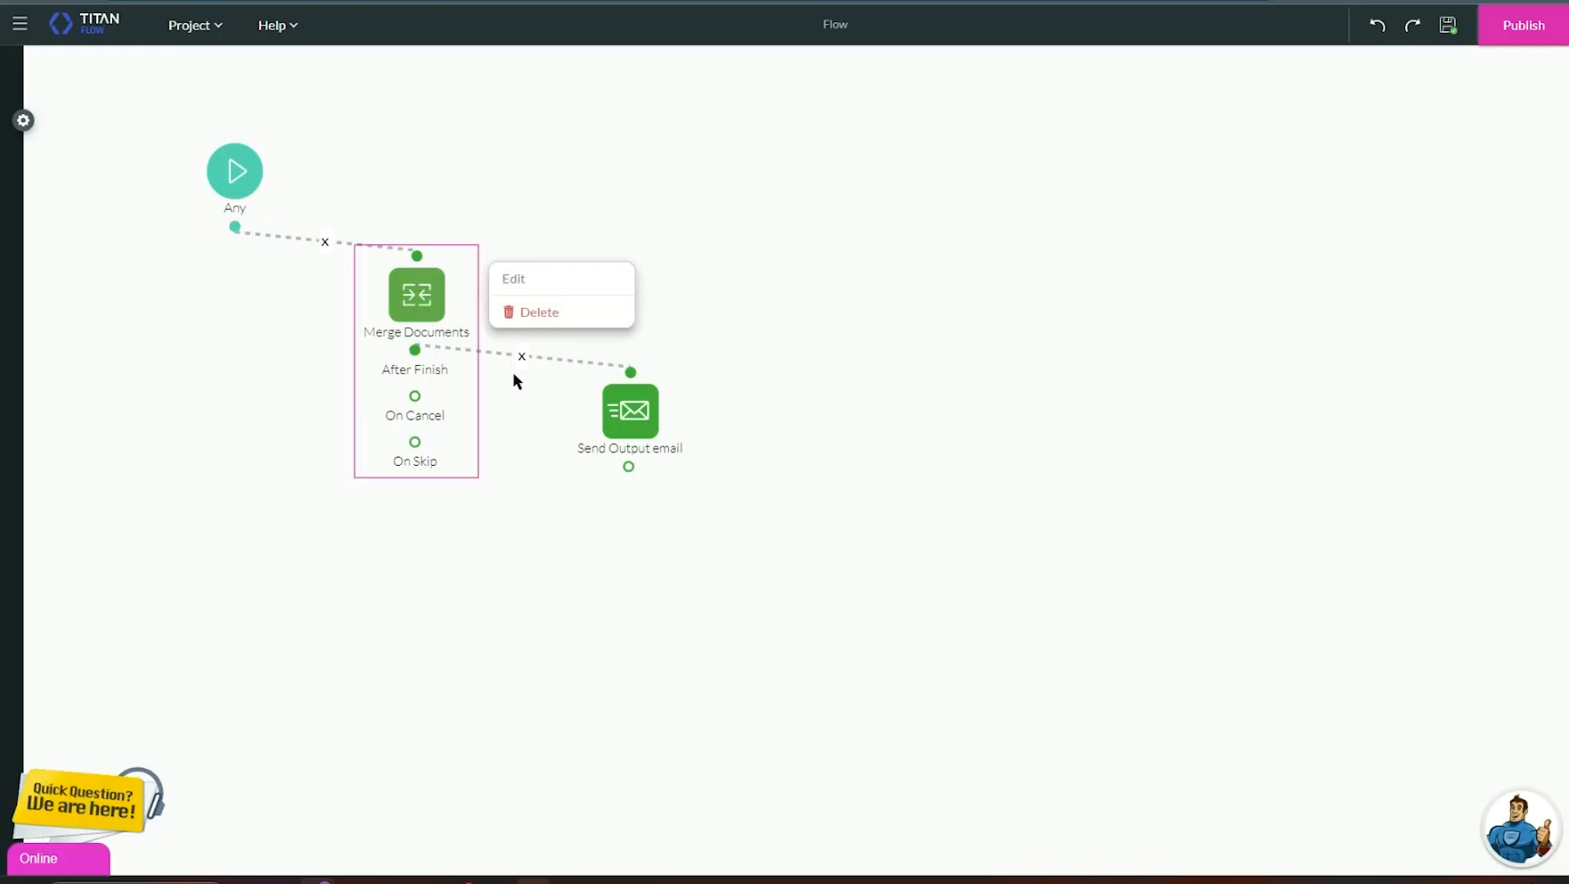
left_click(532, 318)
left_click(235, 227)
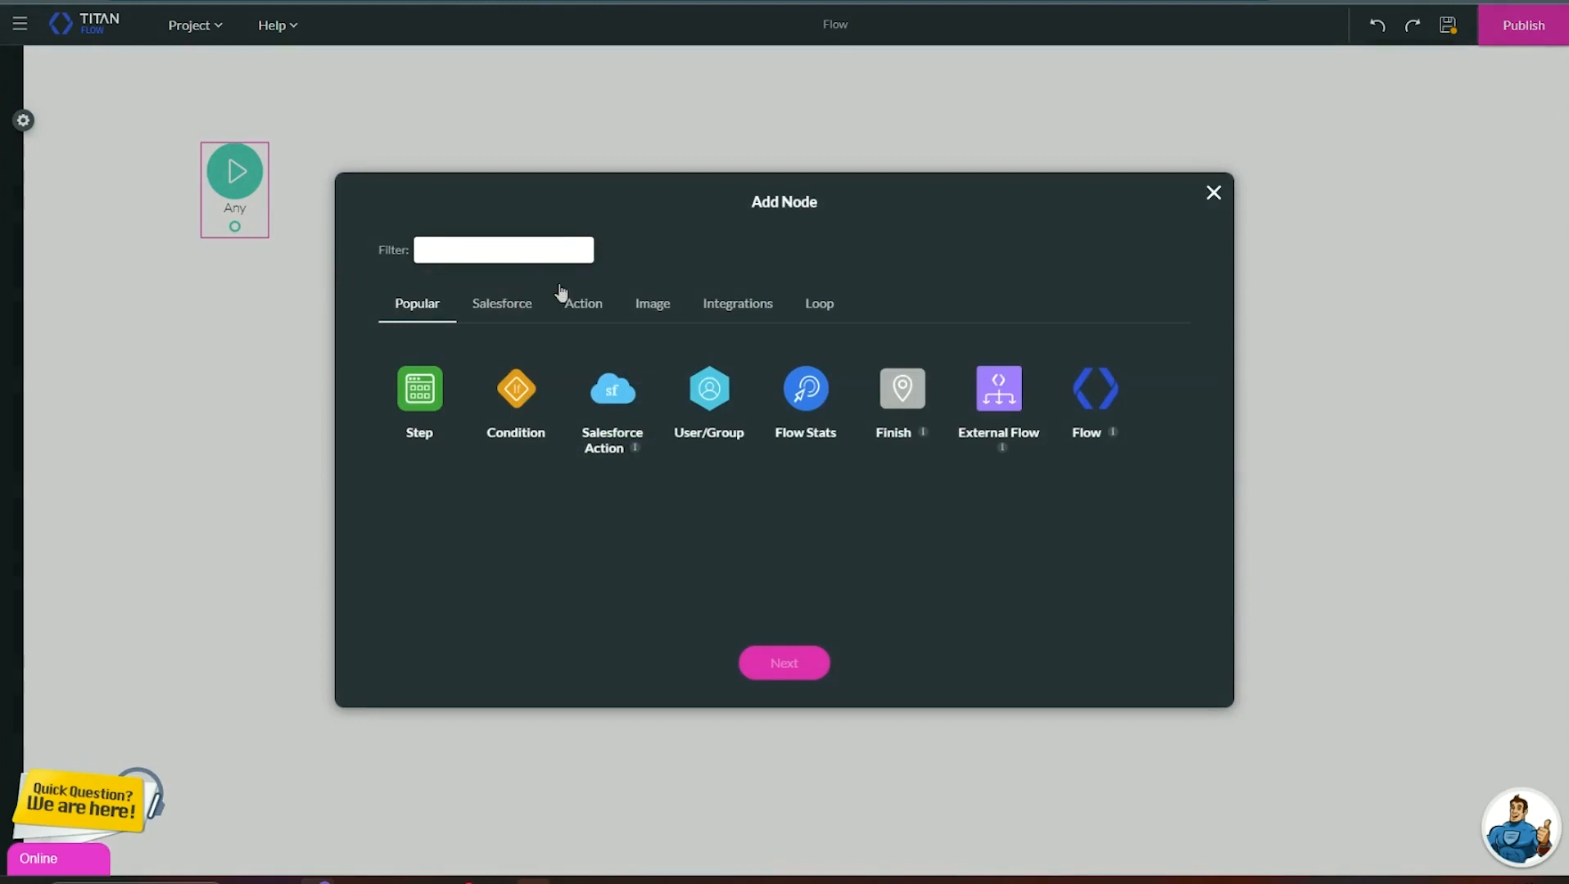
type("pdf")
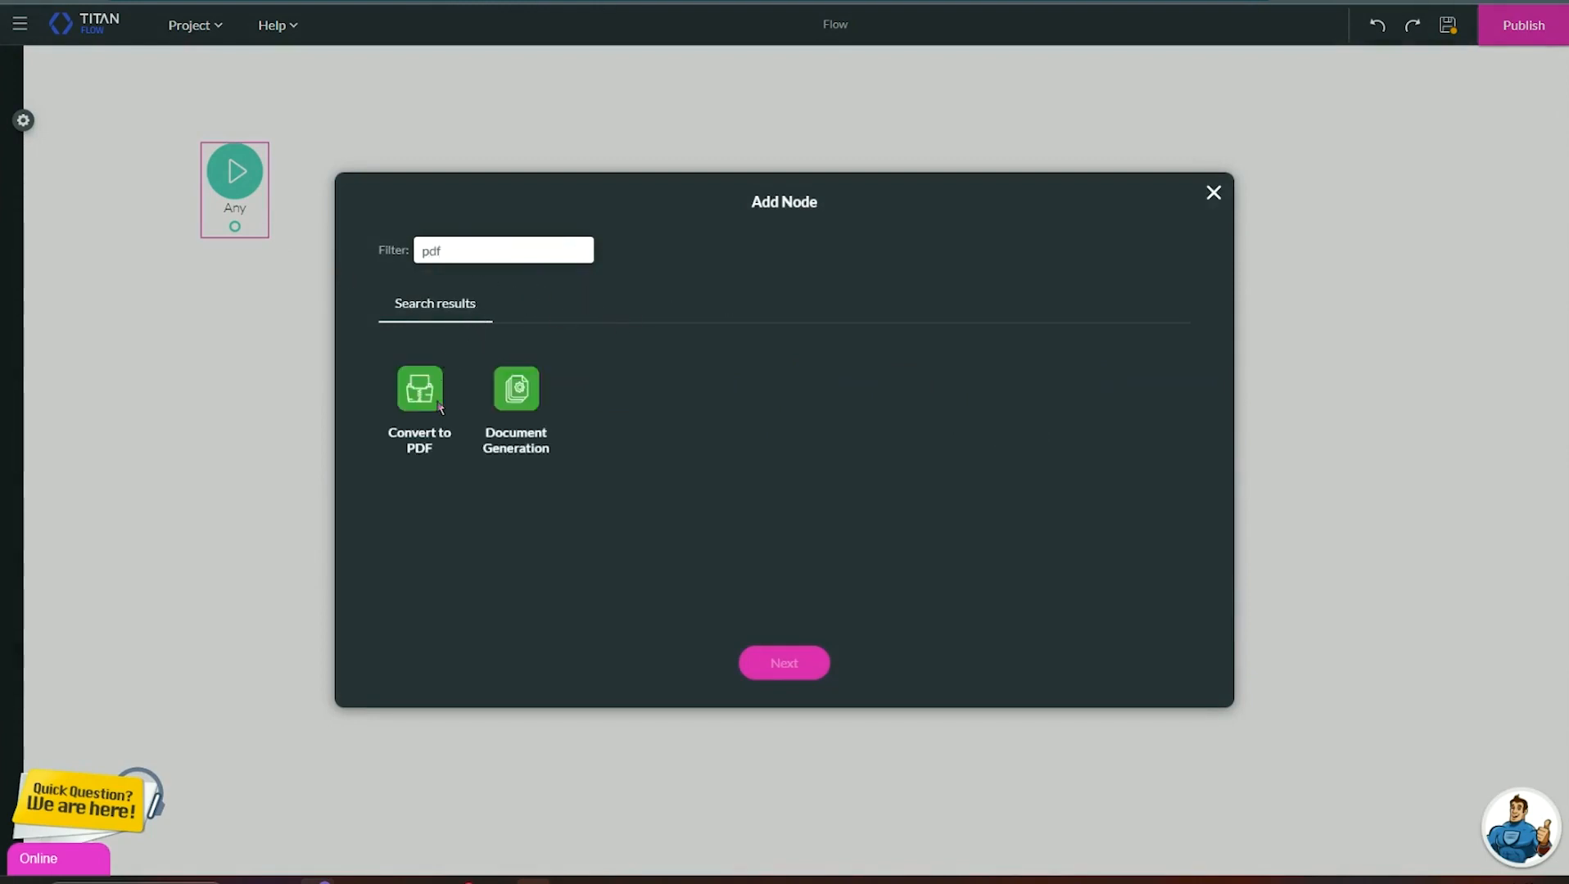
left_click(407, 406)
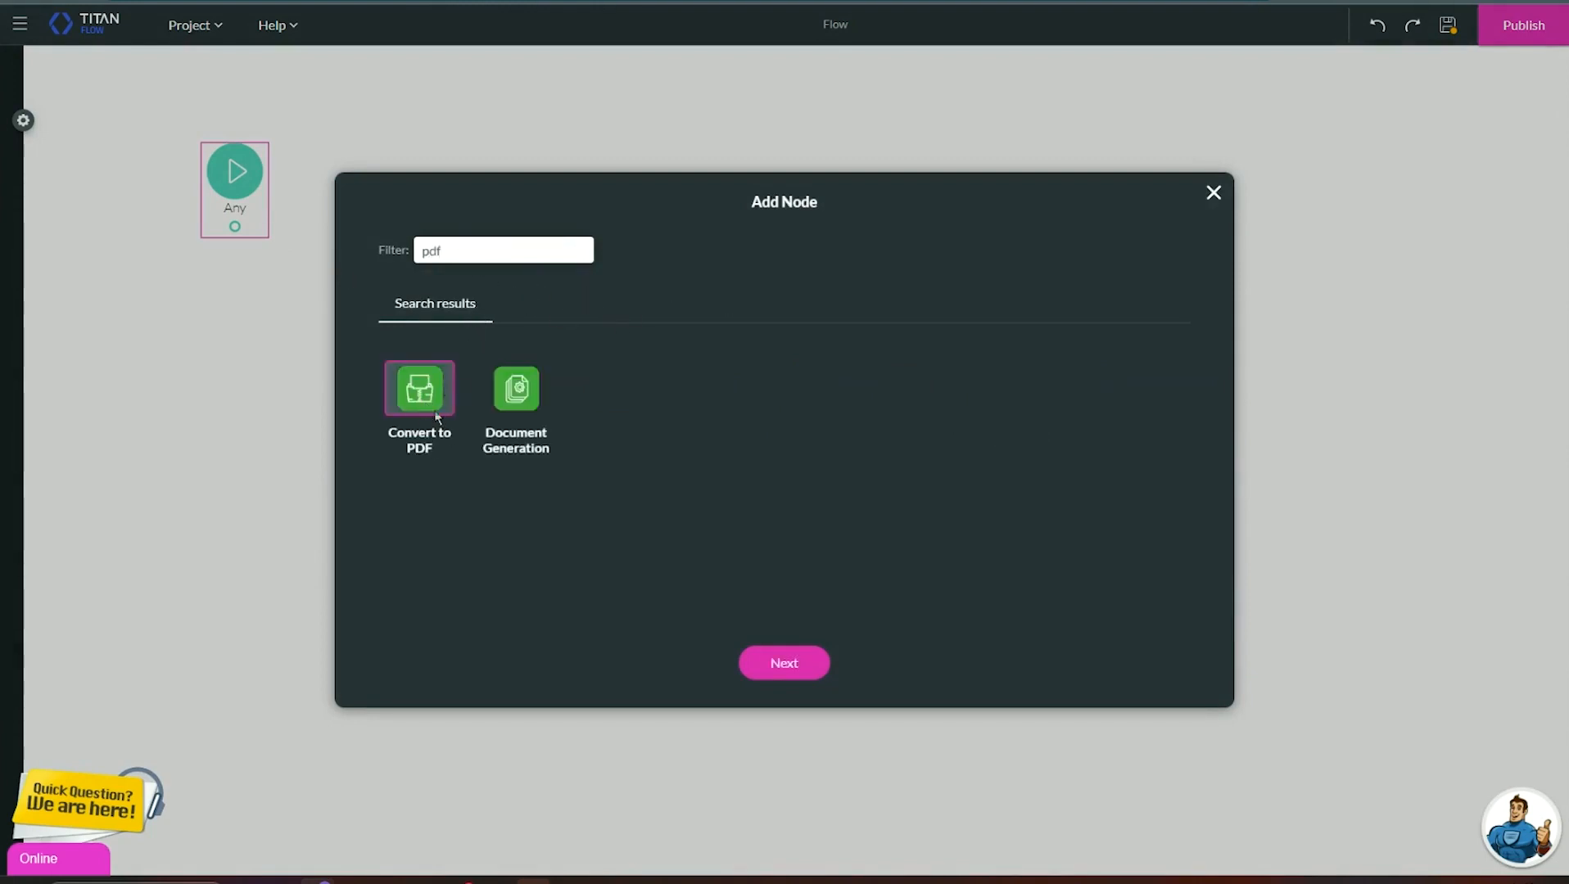
left_click(782, 665)
- Set the conversion's File In to input_file and File Out to output_file, and insert the node with the tag name Convert To PDF
left_click(427, 266)
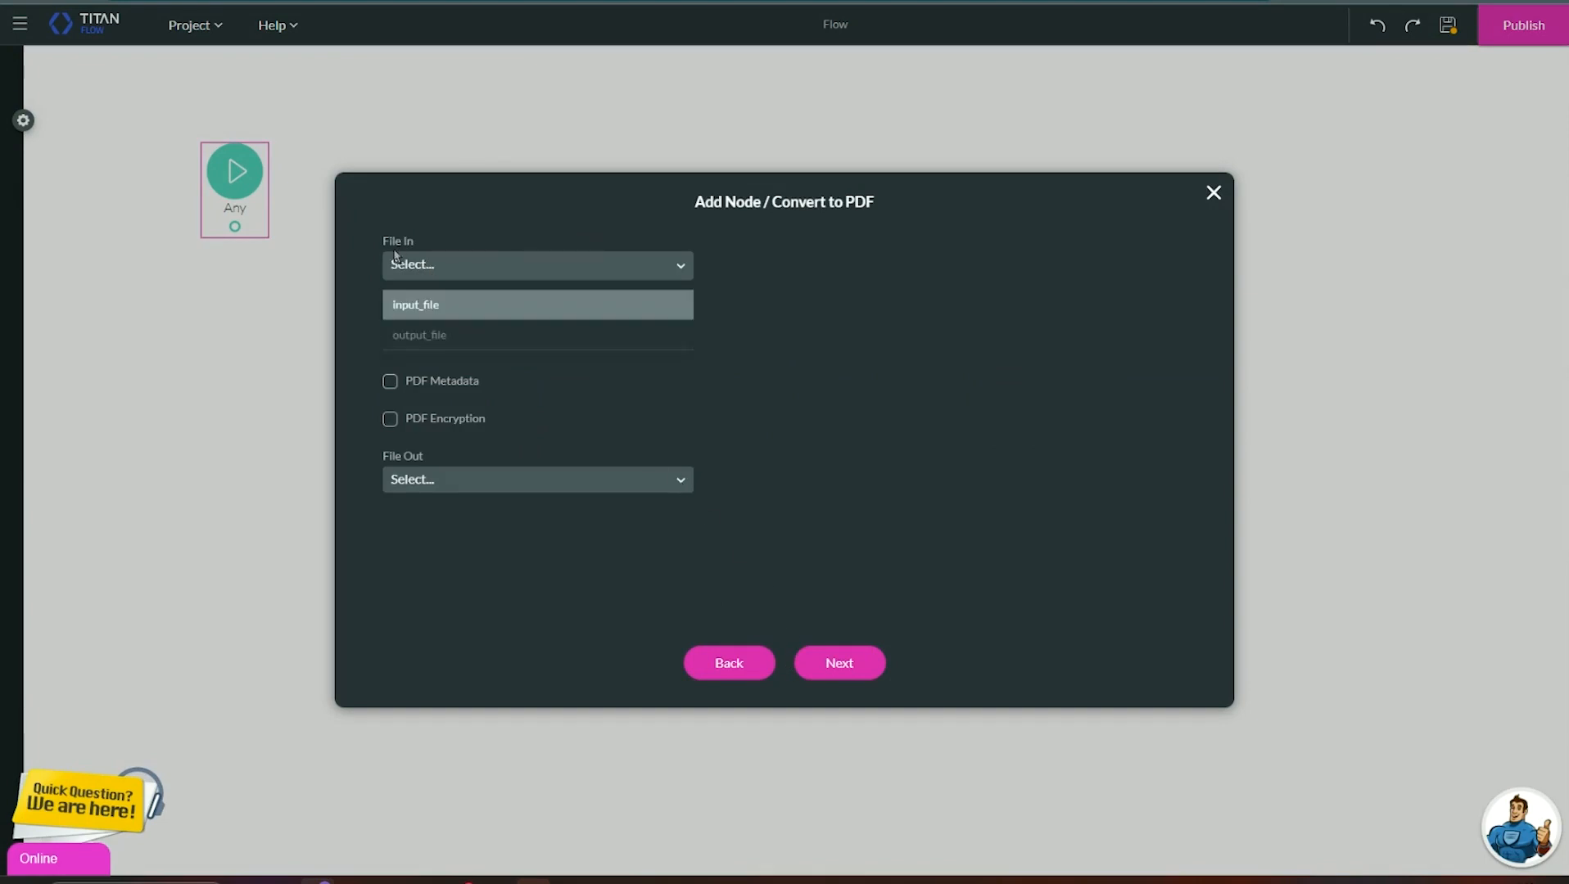
left_click(425, 307)
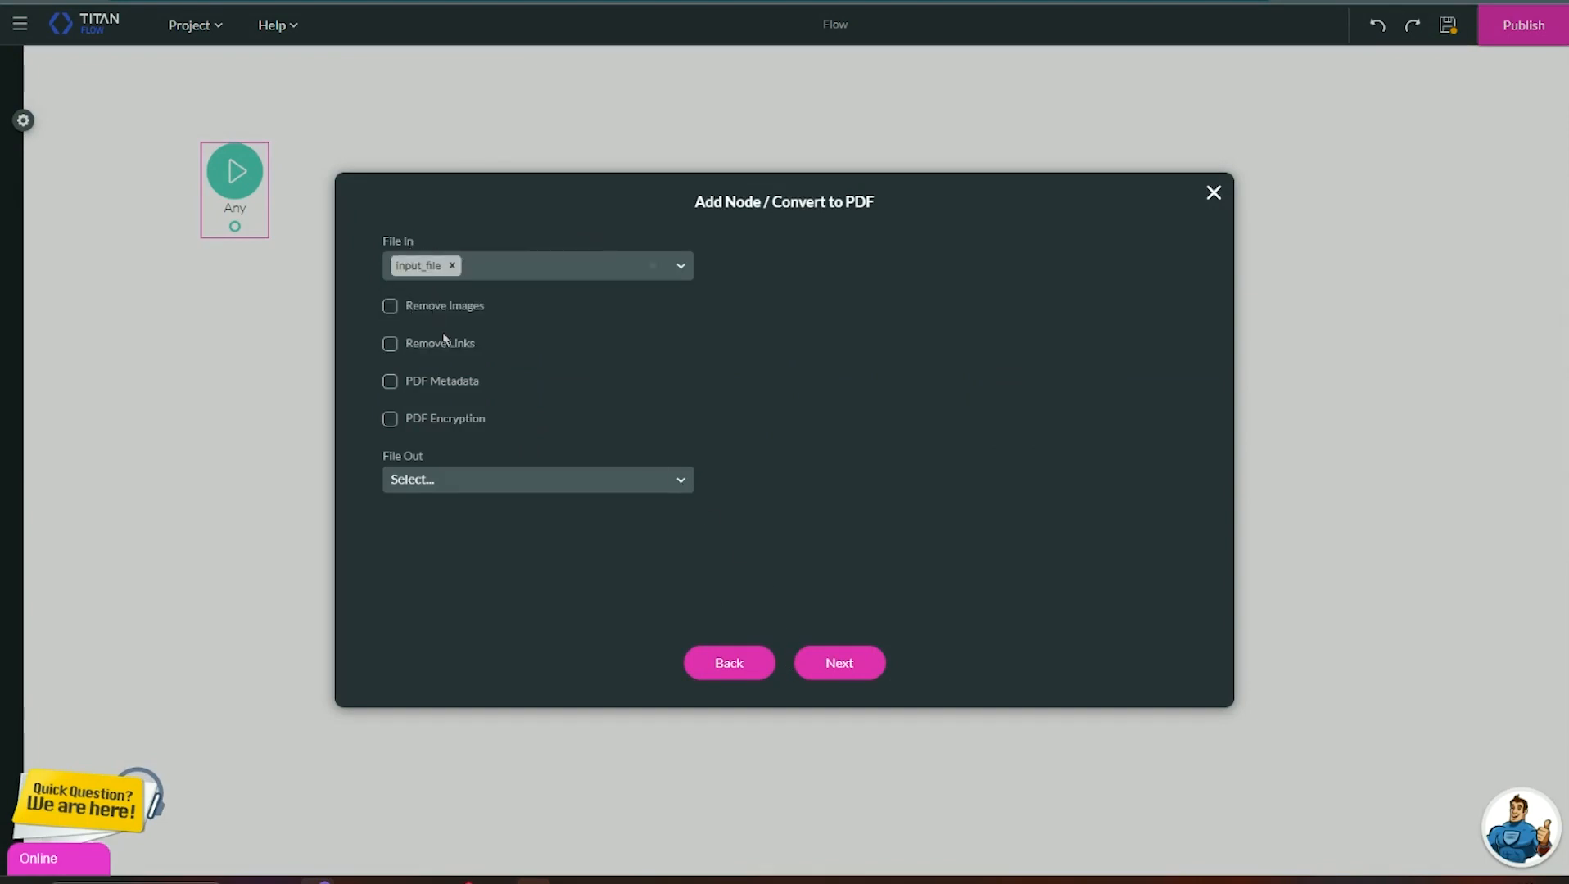
left_click(428, 480)
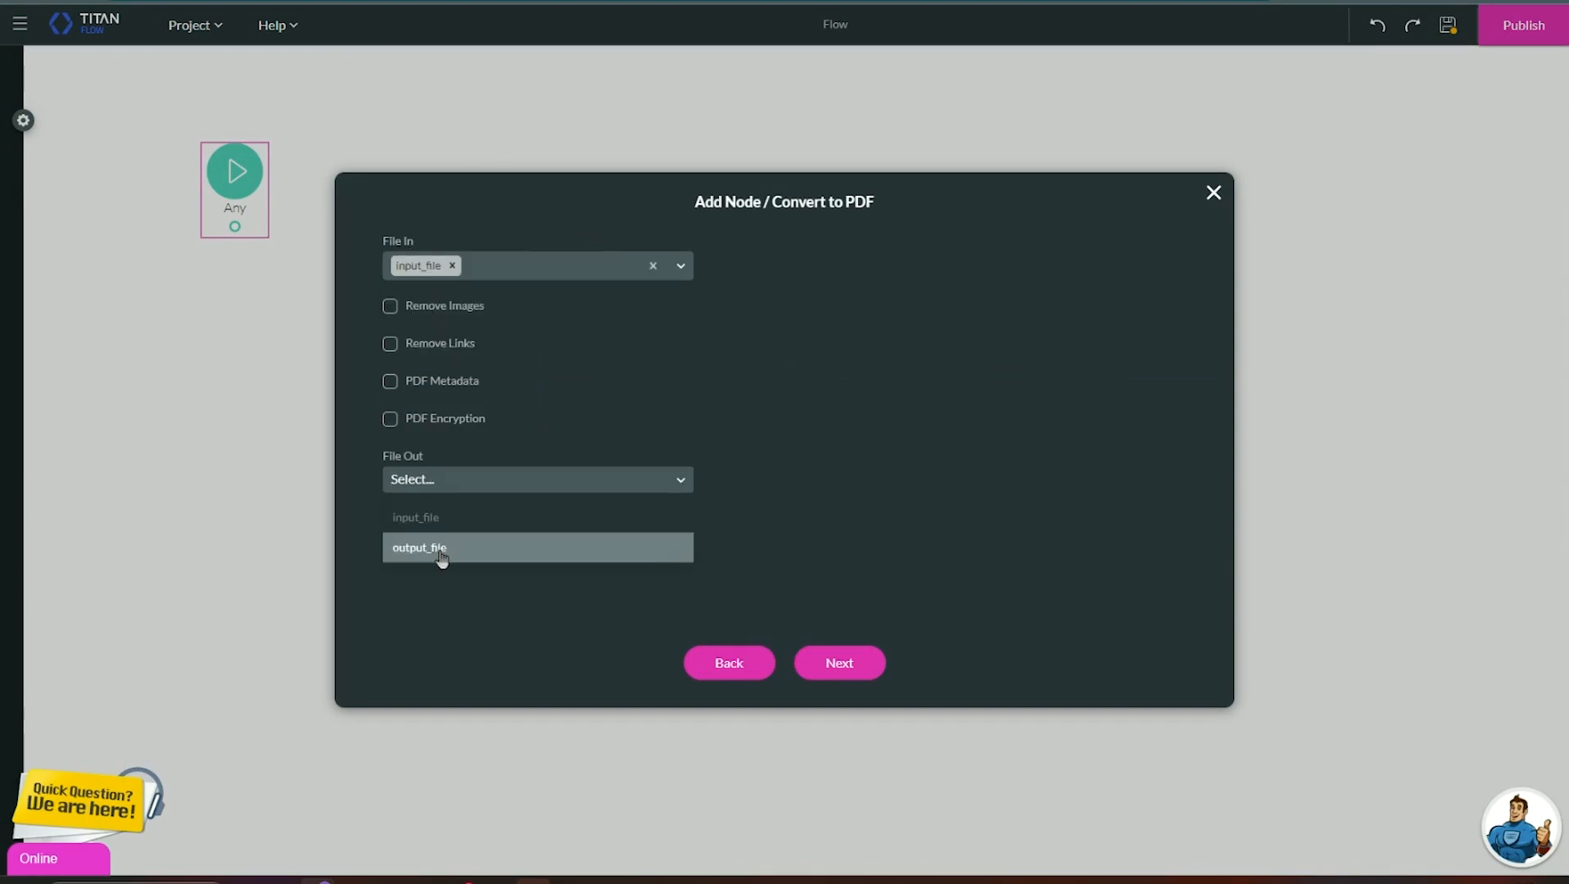
left_click(442, 549)
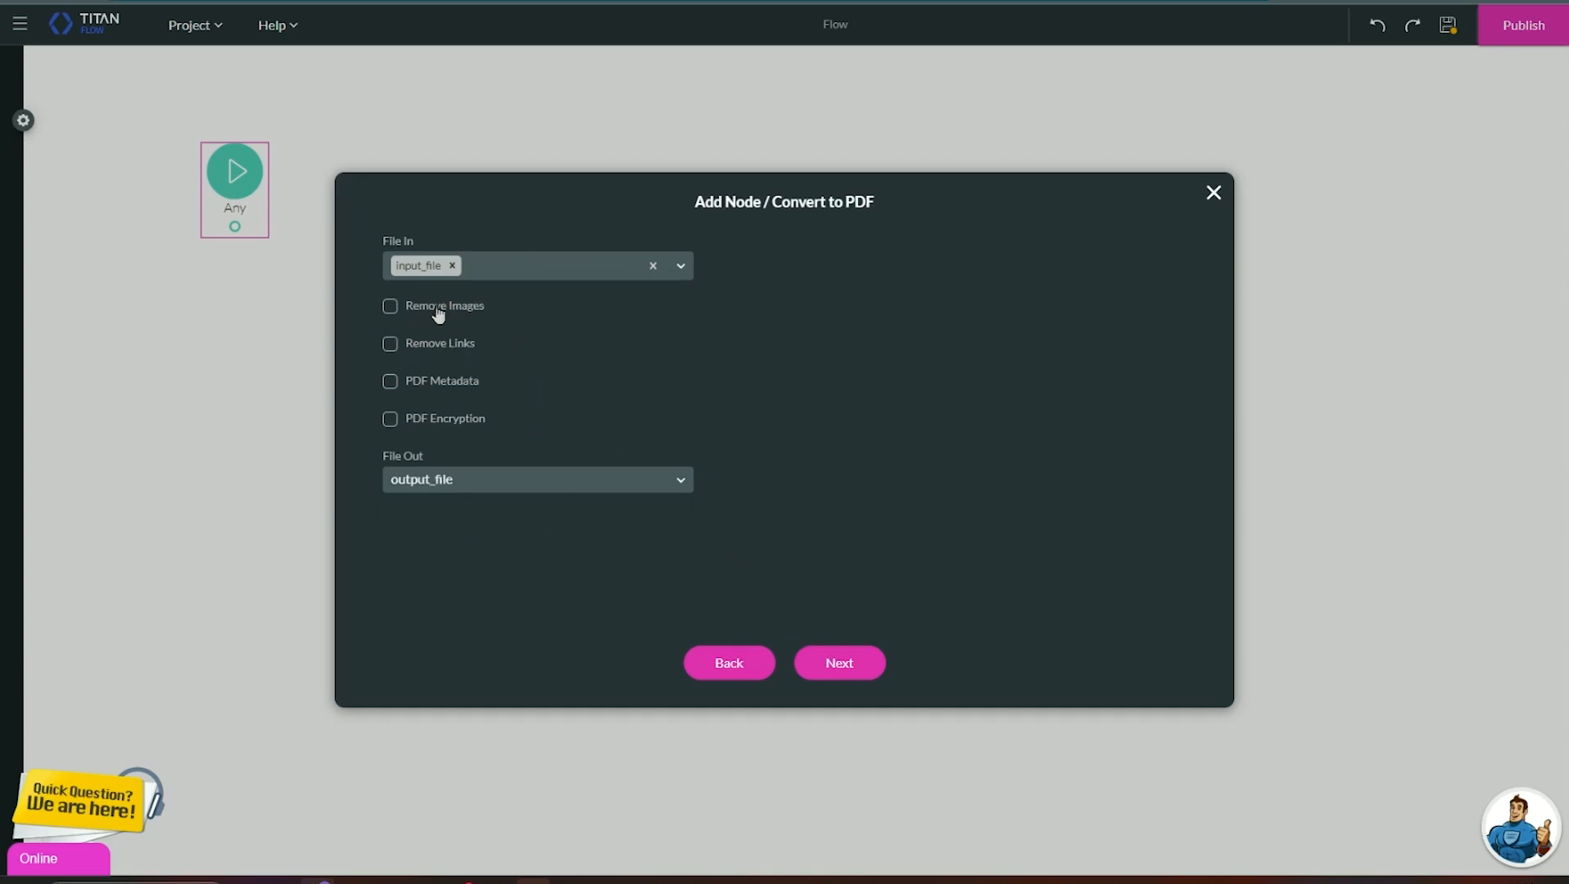
left_click(391, 420)
left_click(416, 432)
left_click(840, 665)
type("Convert To PDF")
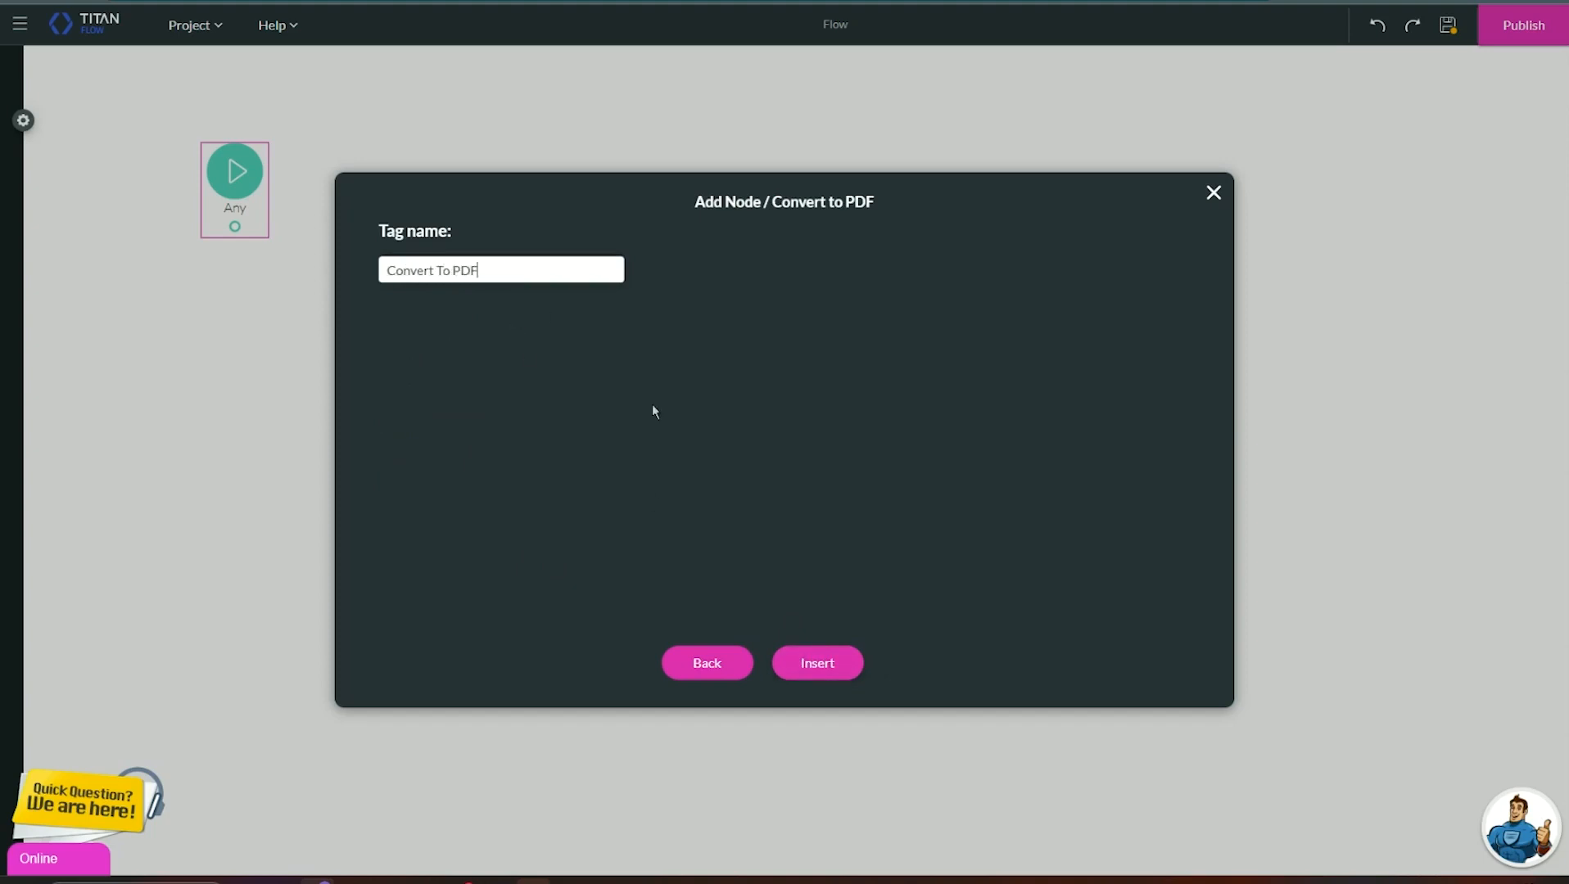
left_click(817, 663)
- Connect the Convert To PDF node to the Send Output email node and publish the flow
left_click_drag(415, 350, 631, 371)
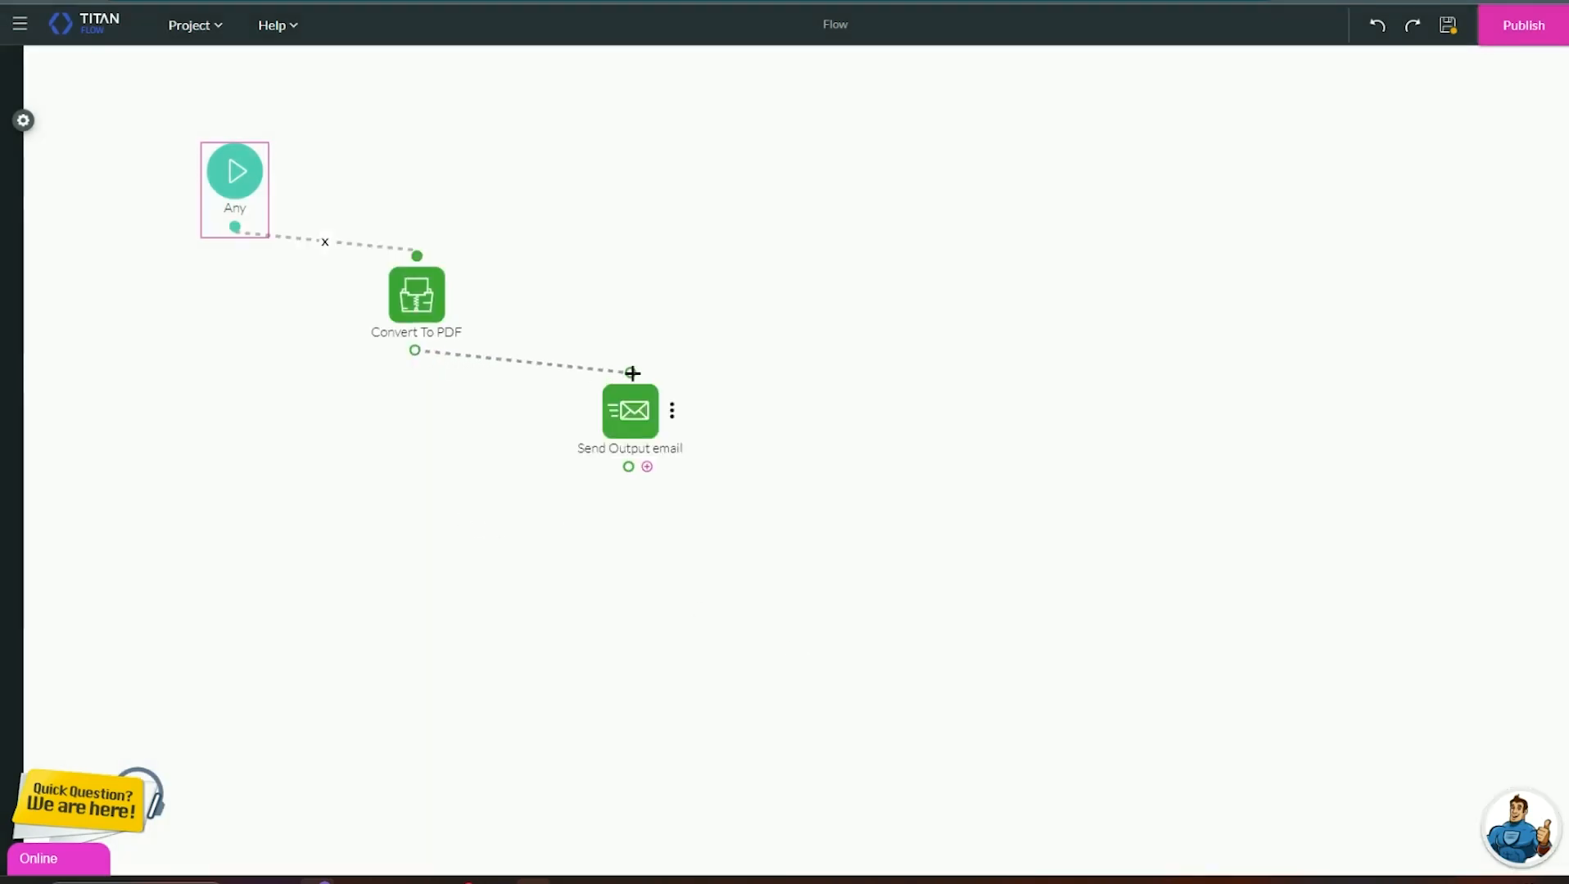
left_click(1501, 36)
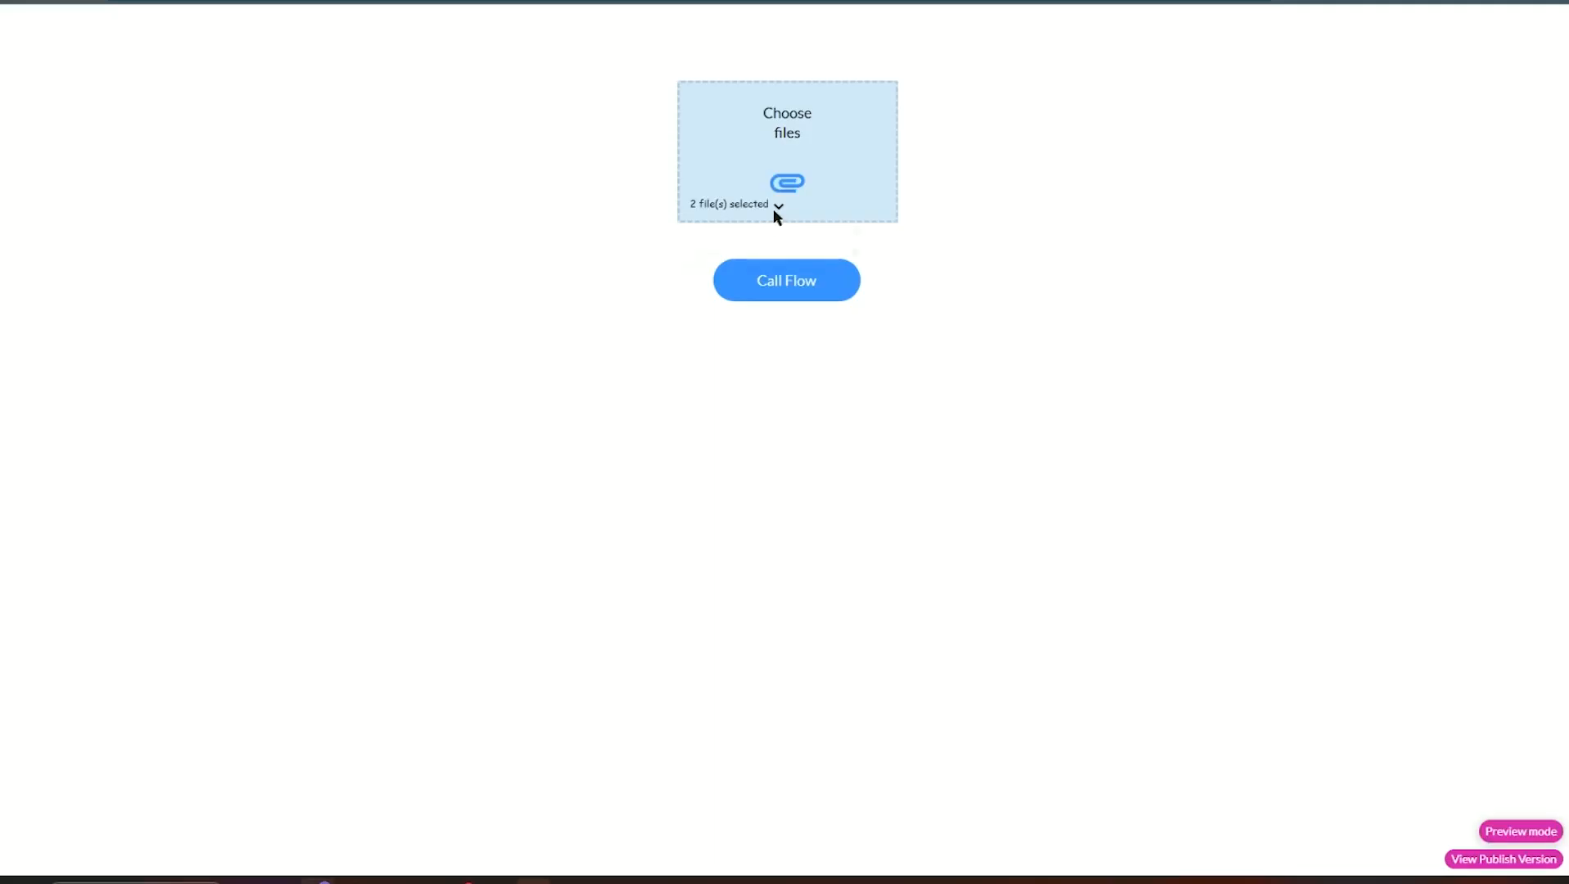
- In the form preview, remove both previously attached PDF files
left_click(777, 205)
left_click(874, 240)
left_click(761, 216)
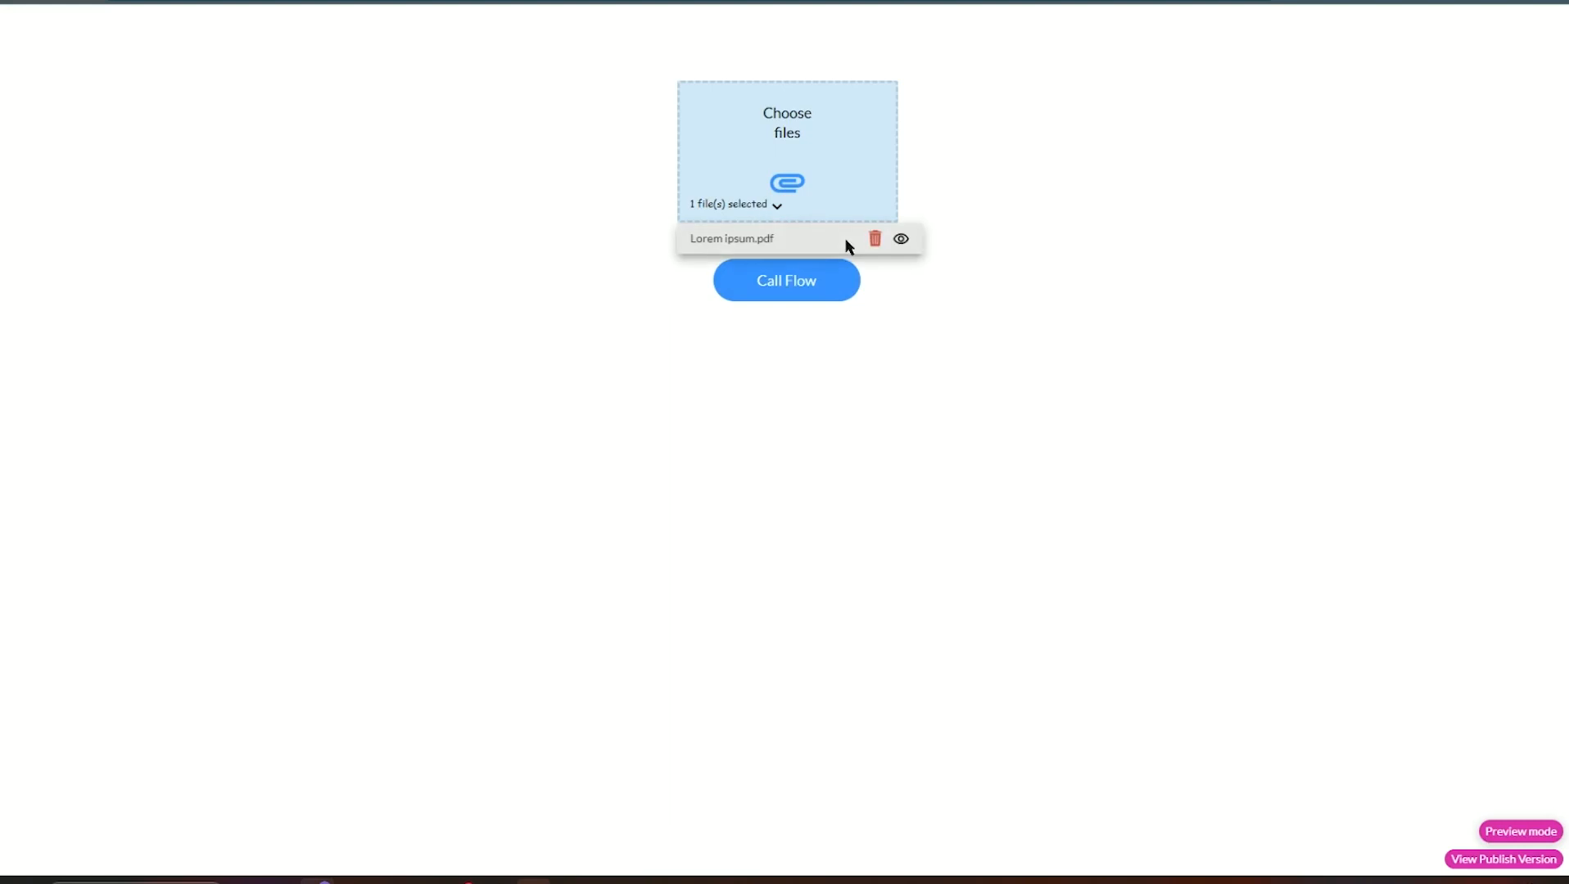
left_click(874, 244)
- Attach the Word Document file to the form and call the flow
left_click(841, 200)
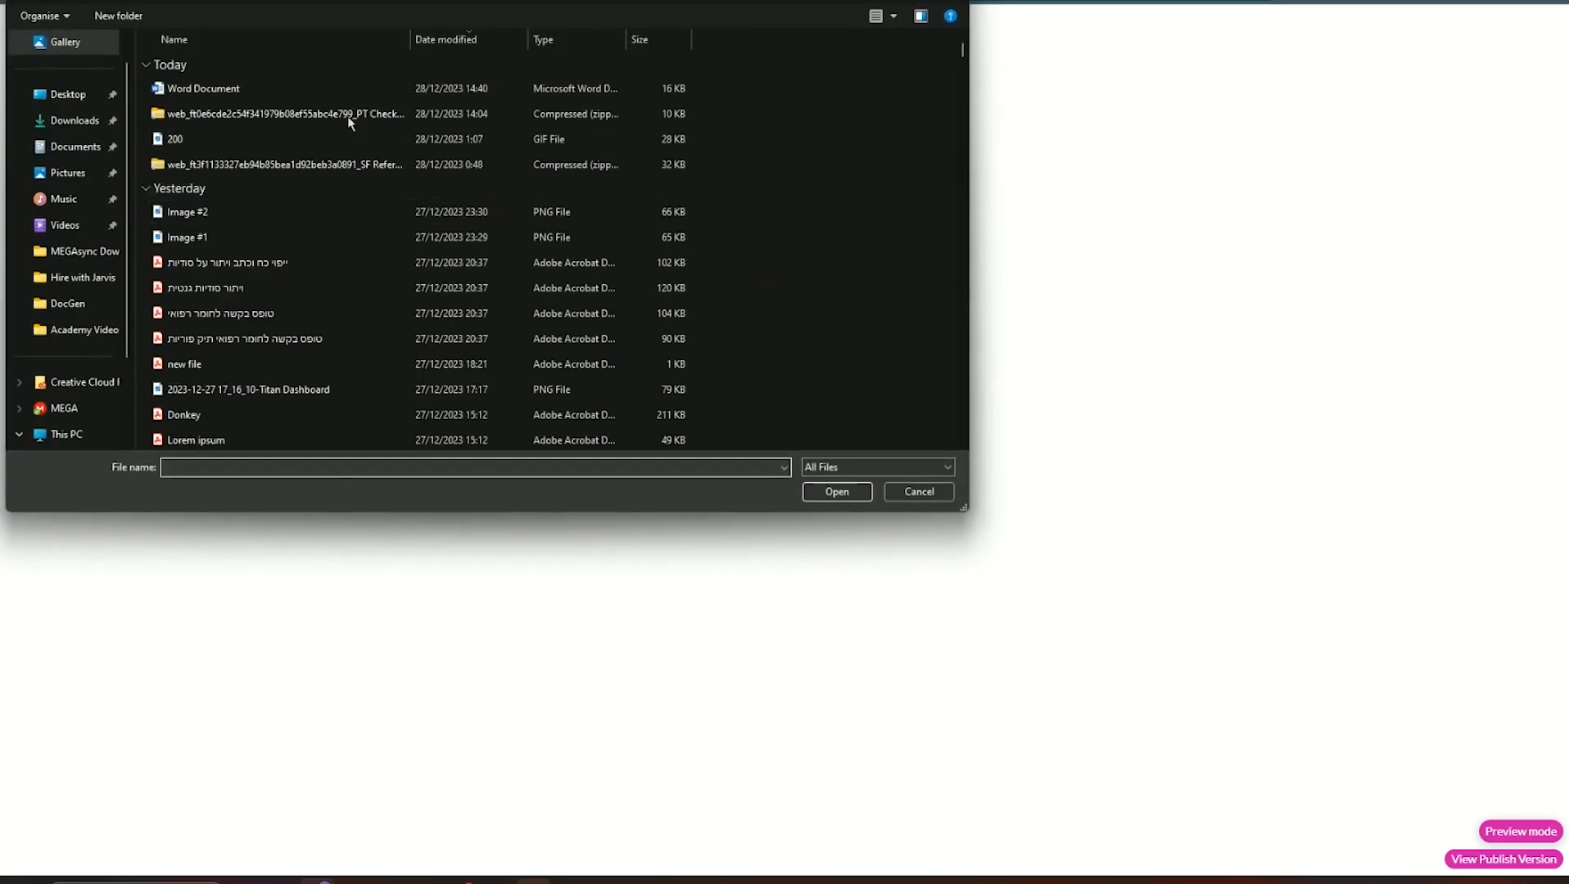
double_click(250, 88)
left_click(808, 280)
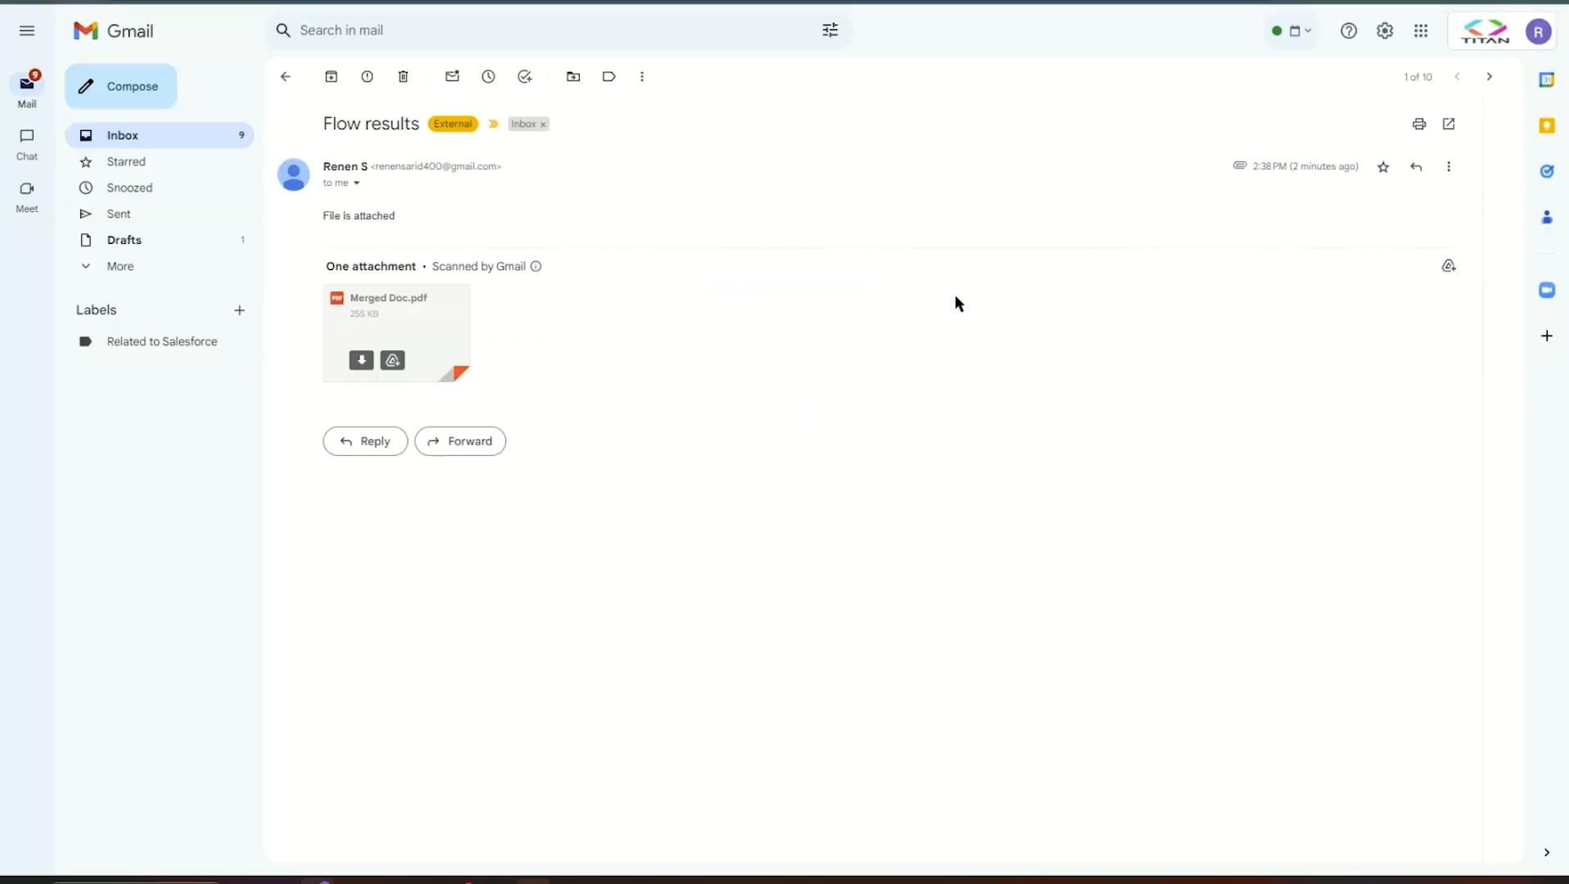
- In Gmail, show the new message in the Flow results thread and examine its Word Document.pdf attachment
left_click(1487, 860)
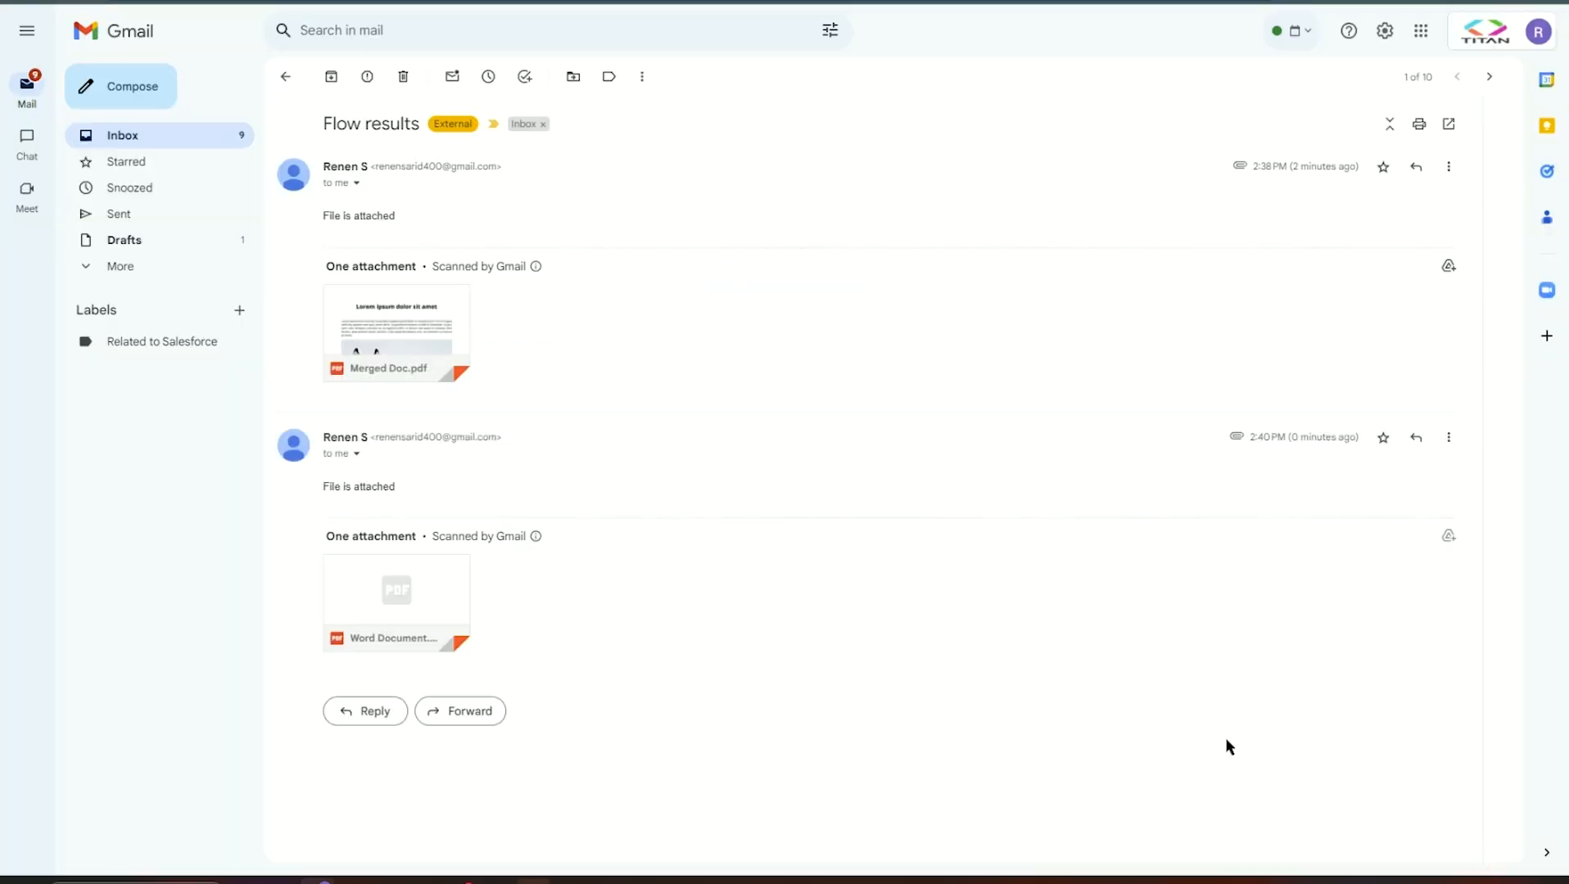
left_click(358, 579)
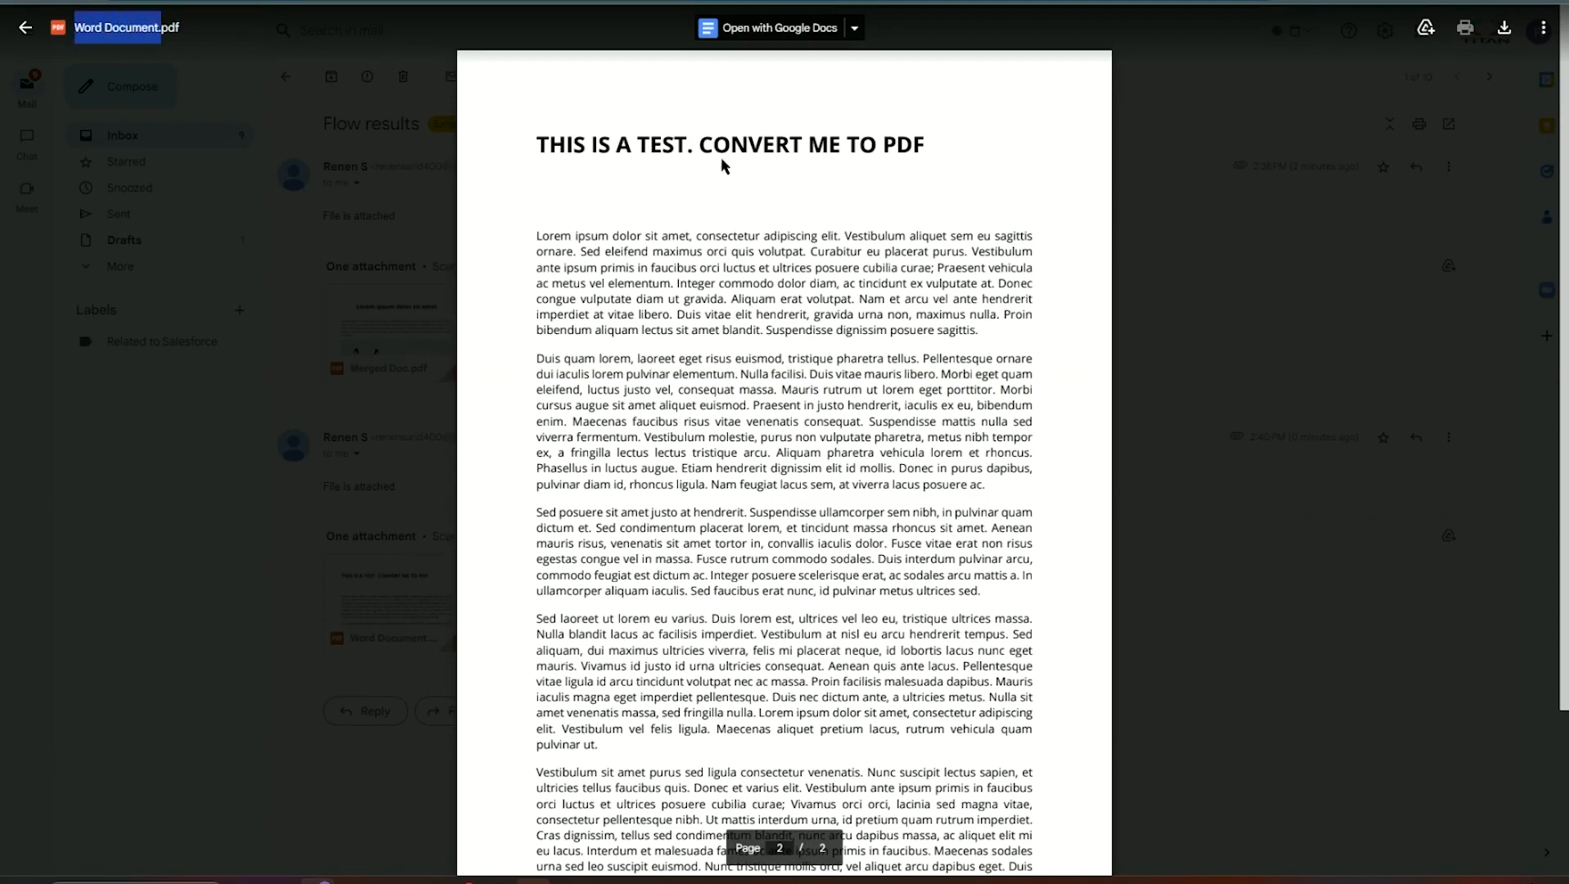
left_click(243, 356)
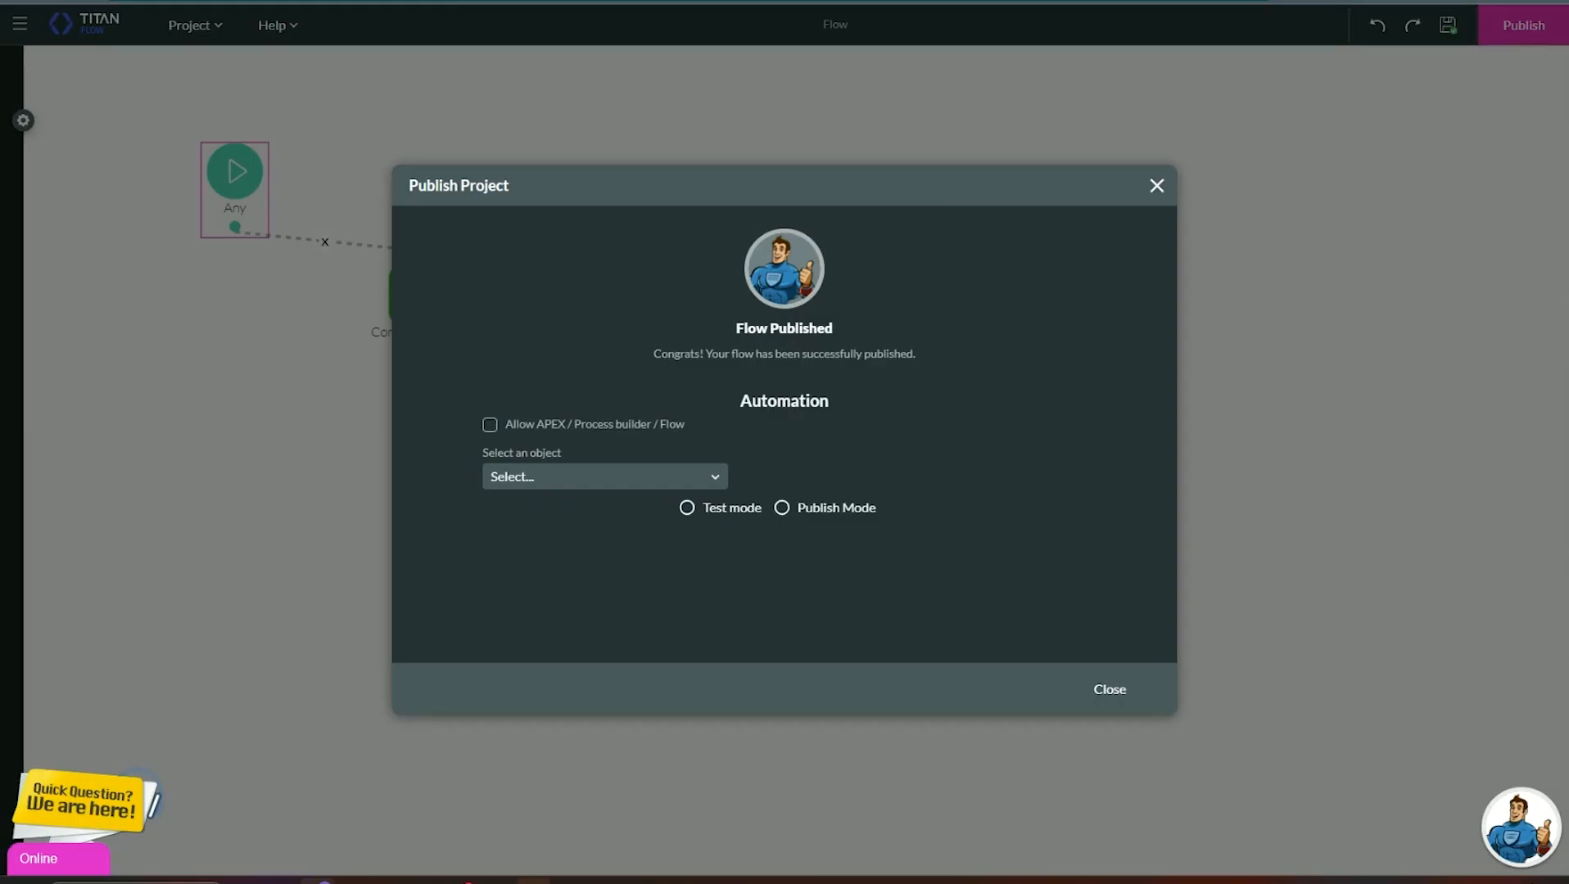
- Dismiss the publish dialog and delete the Convert To PDF node from the flow
left_click(1157, 186)
left_click(420, 296)
left_click(459, 300)
left_click(540, 313)
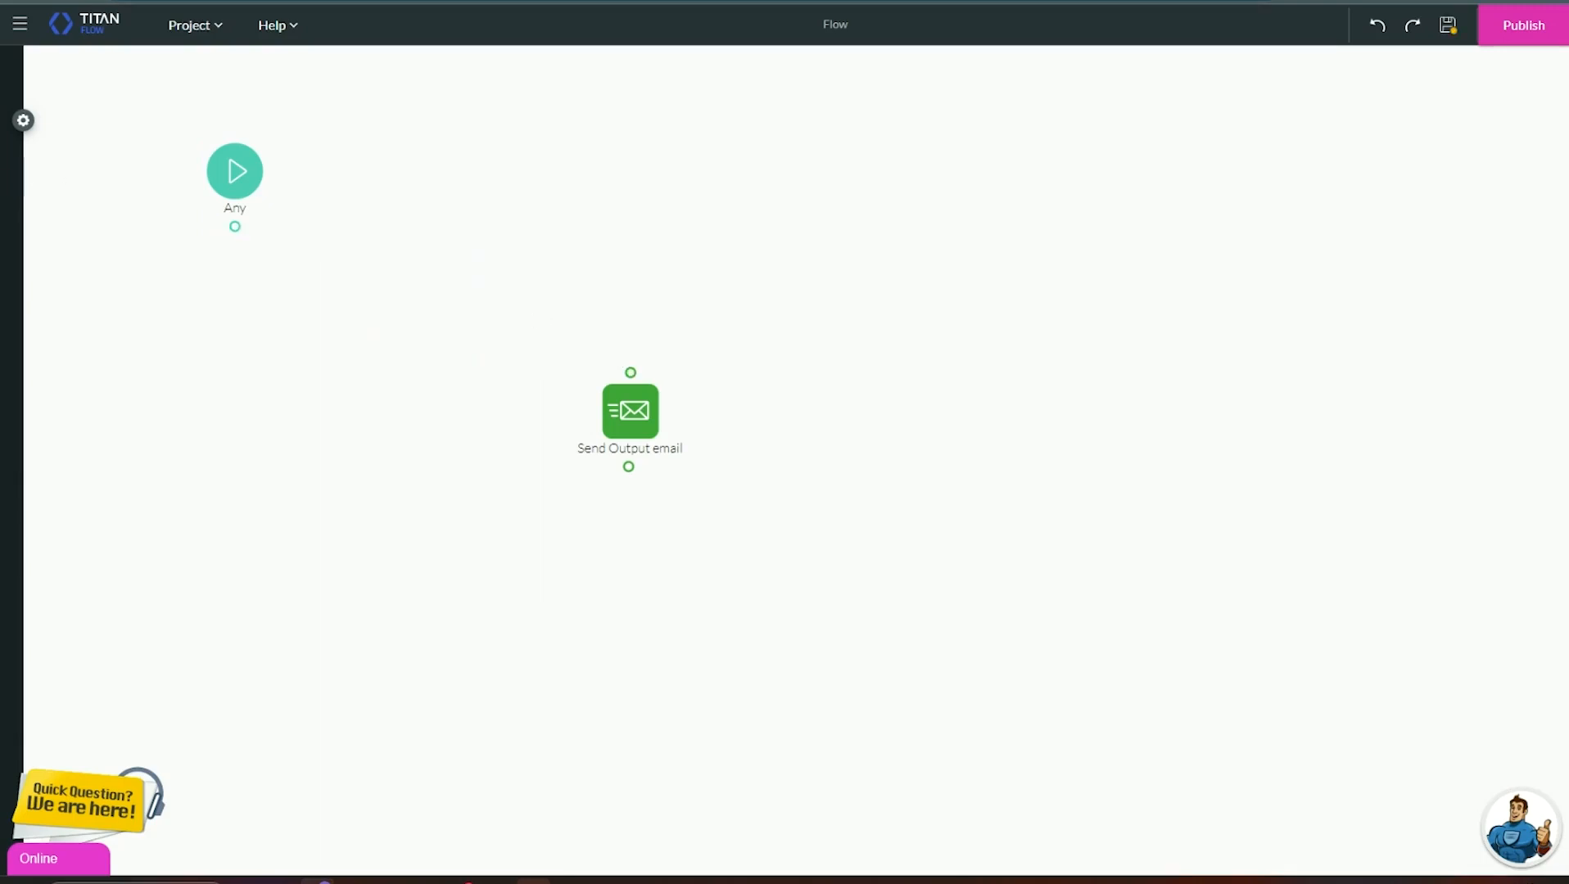
- In the project's Document Generation settings, upload the Account With Contacts Word file as a template
left_click(23, 121)
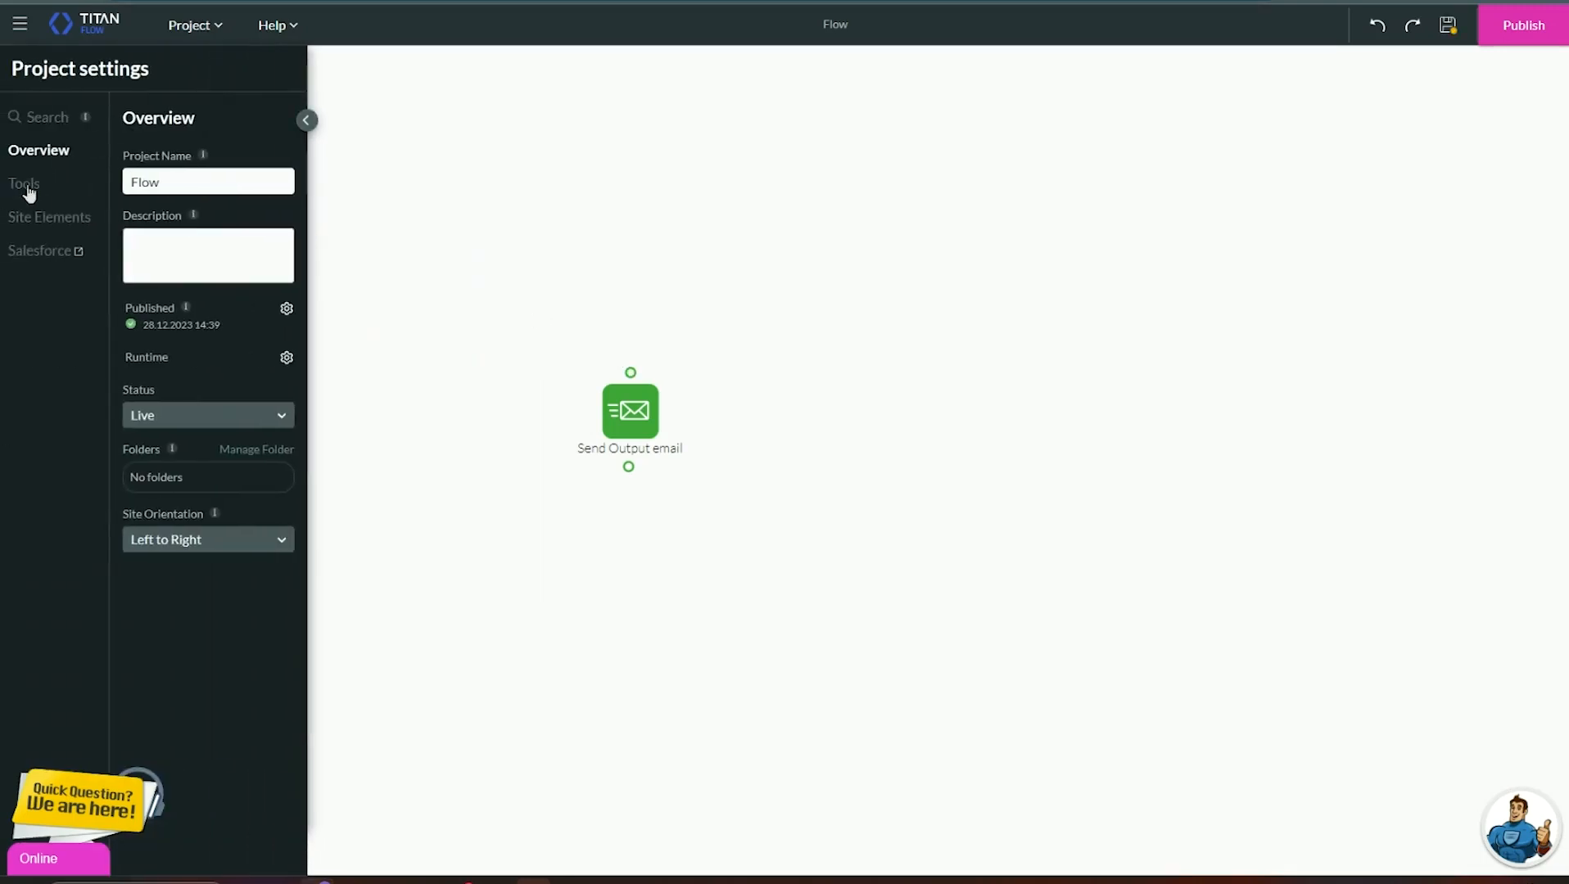
left_click(25, 186)
left_click(286, 425)
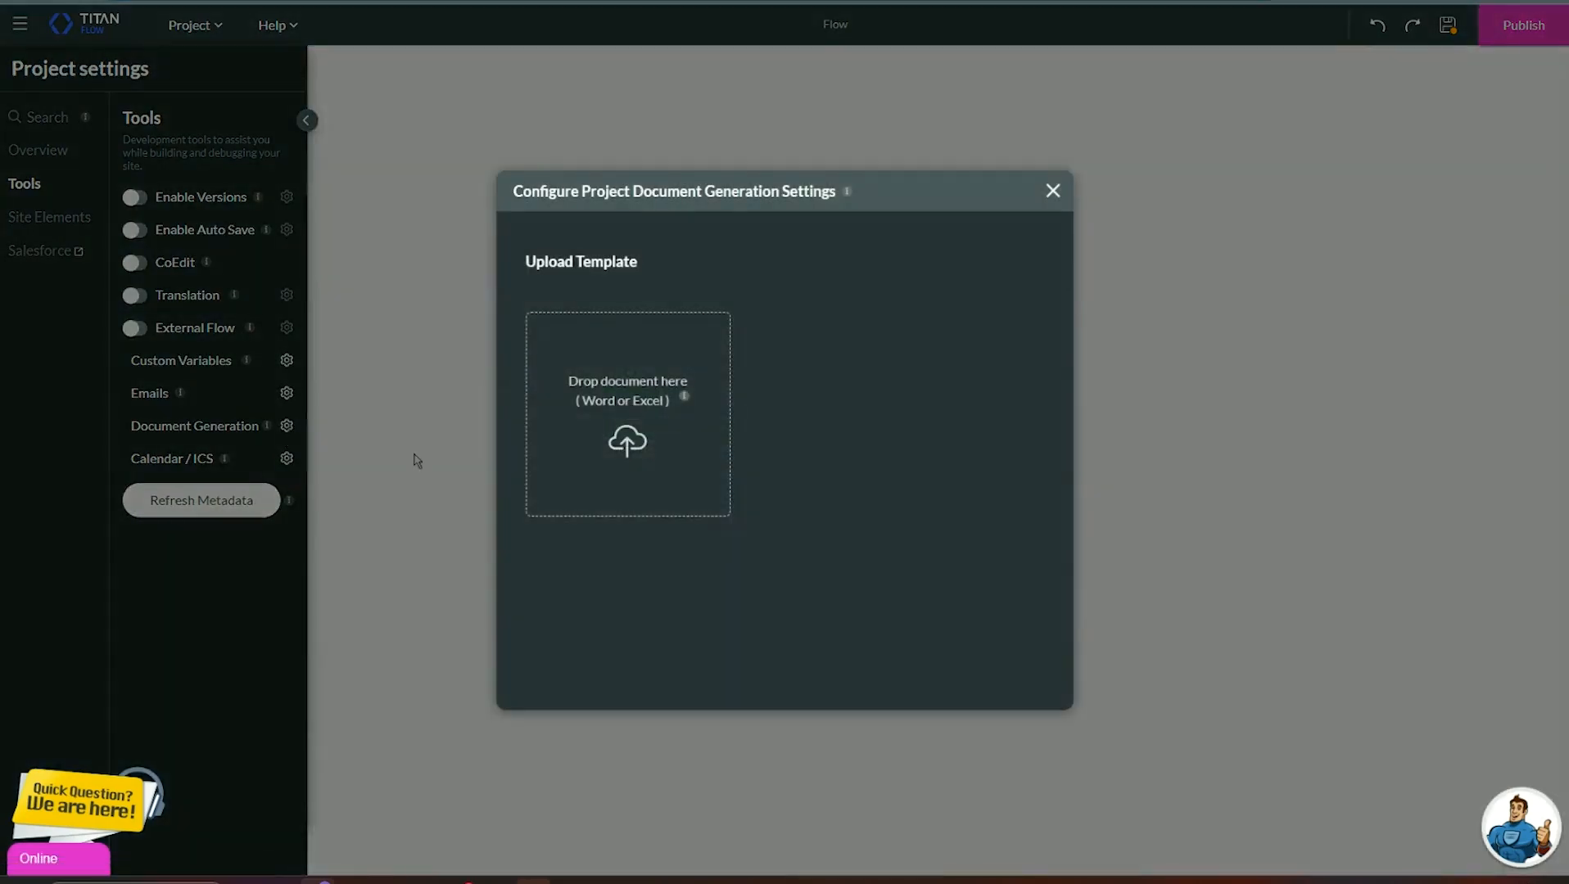
left_click(624, 473)
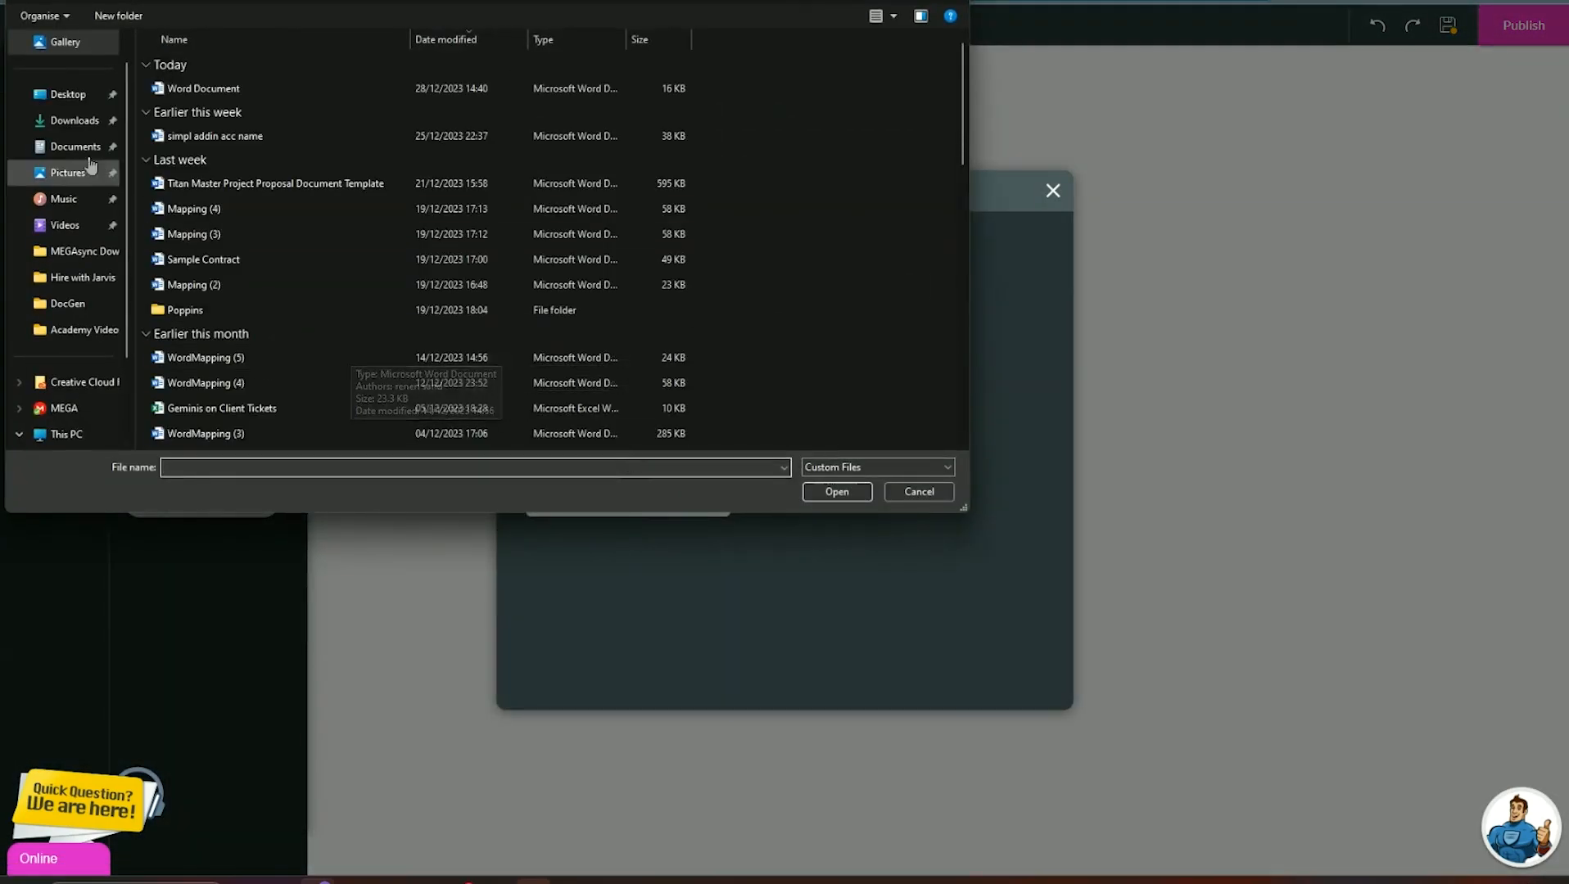
left_click(74, 146)
double_click(200, 143)
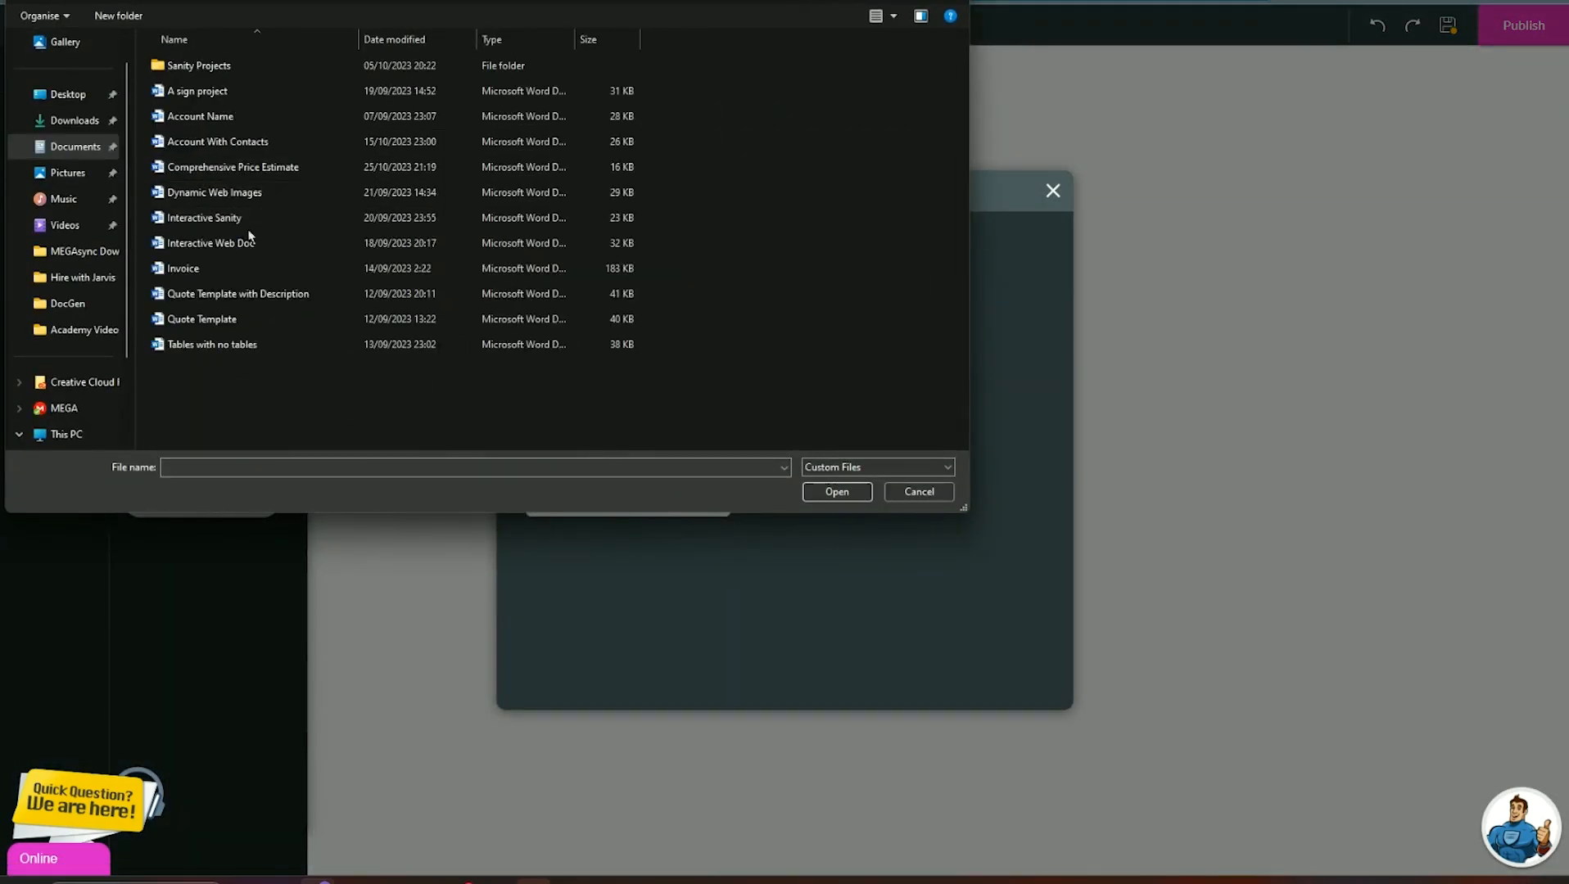
double_click(220, 144)
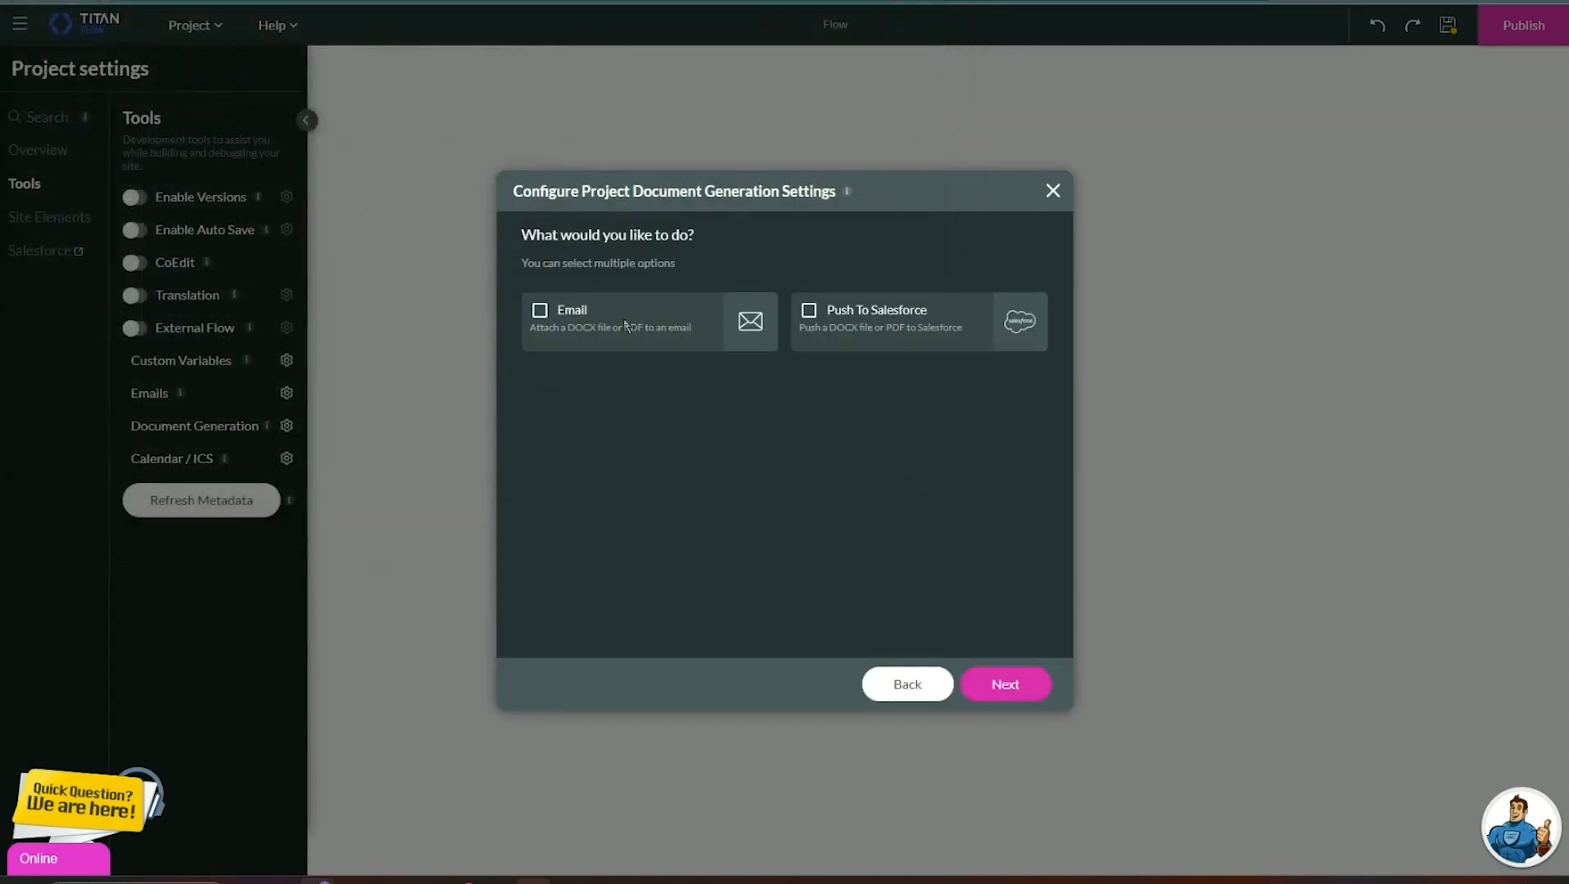
- Choose Email as the only output option for the uploaded template and continue its setup
left_click(534, 316)
left_click_drag(560, 308, 682, 335)
left_click(683, 336)
left_click(1028, 688)
- Create a static custom variable named account_id and select it in the template's setup
left_click(1009, 355)
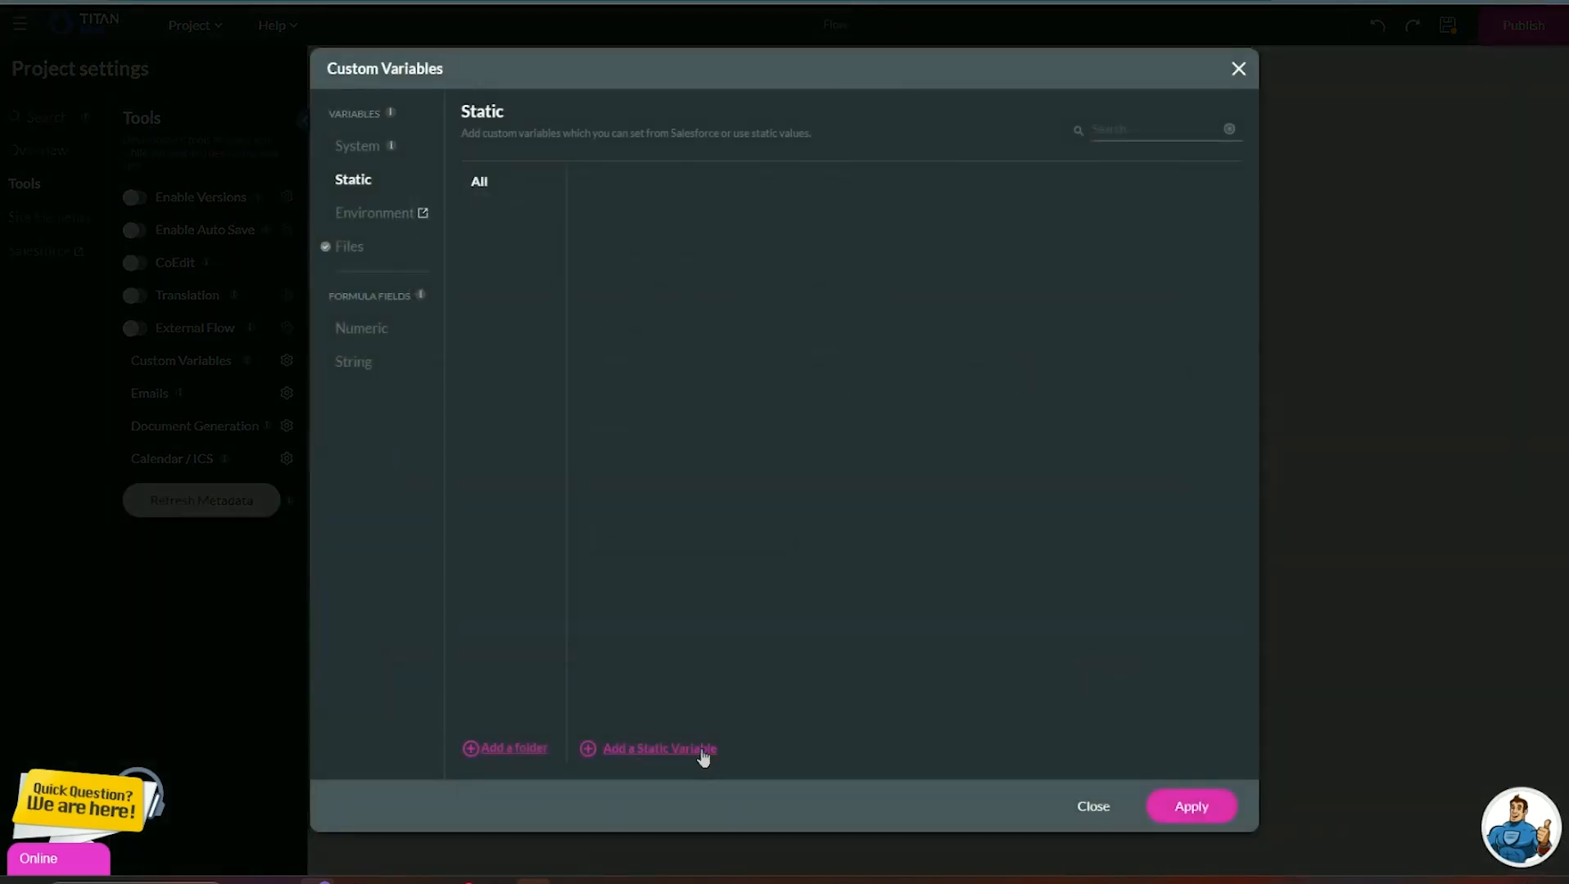
left_click(703, 757)
type("account_id")
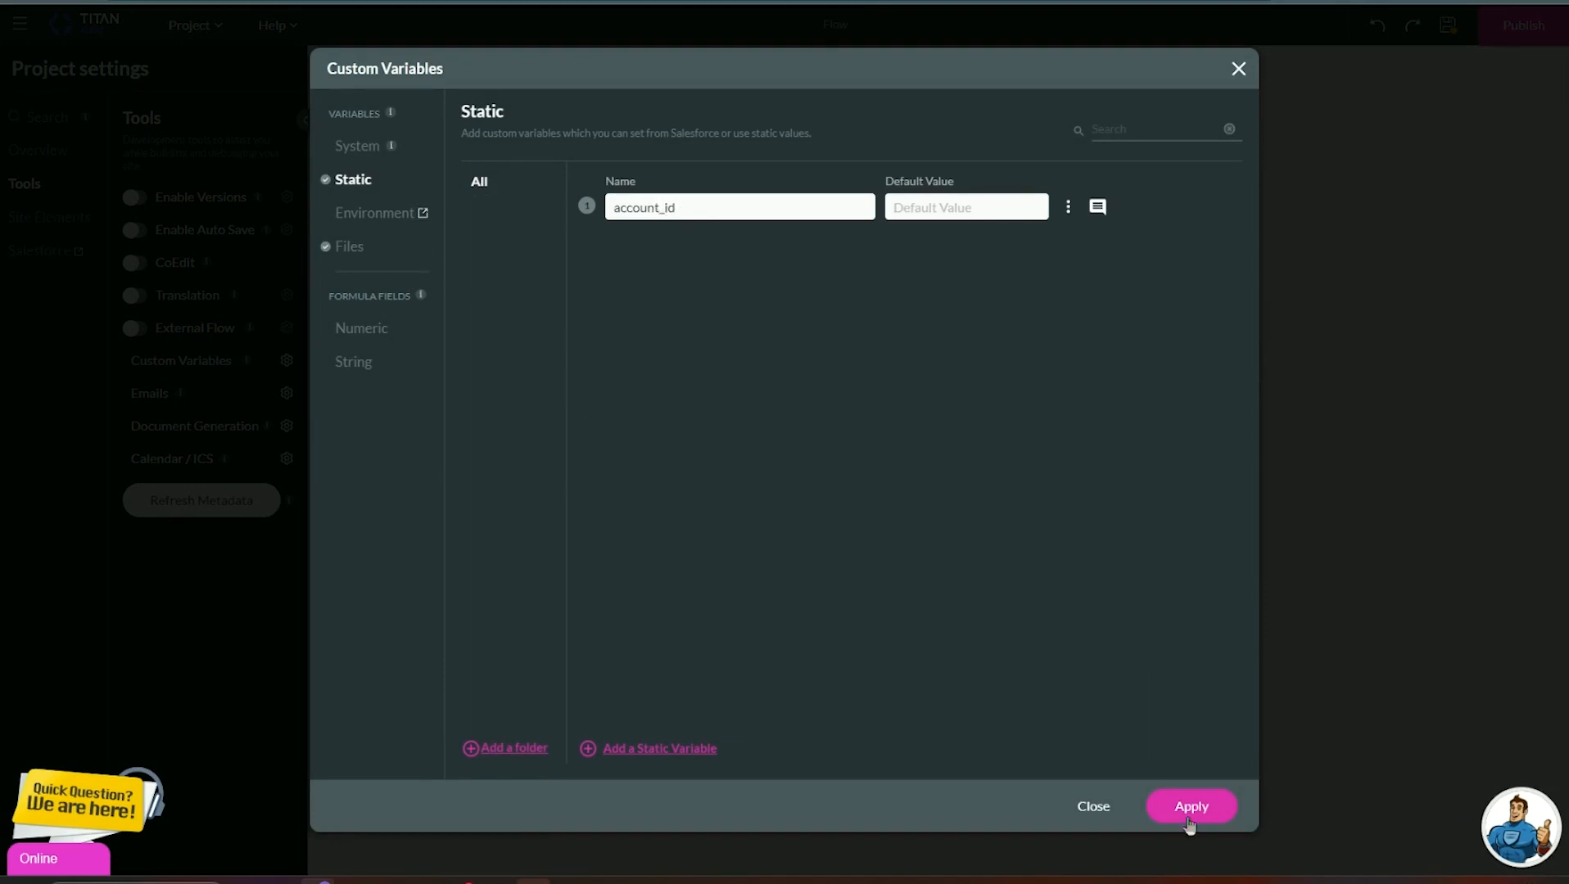
left_click(1189, 825)
left_click(876, 358)
left_click(885, 451)
- Set the template's email output to pdf with the custom name SF Generated File, and apply the document generation settings
left_click(696, 427)
left_click(676, 497)
left_click(901, 521)
scroll(647, 484, "down", 1)
left_click(458, 299)
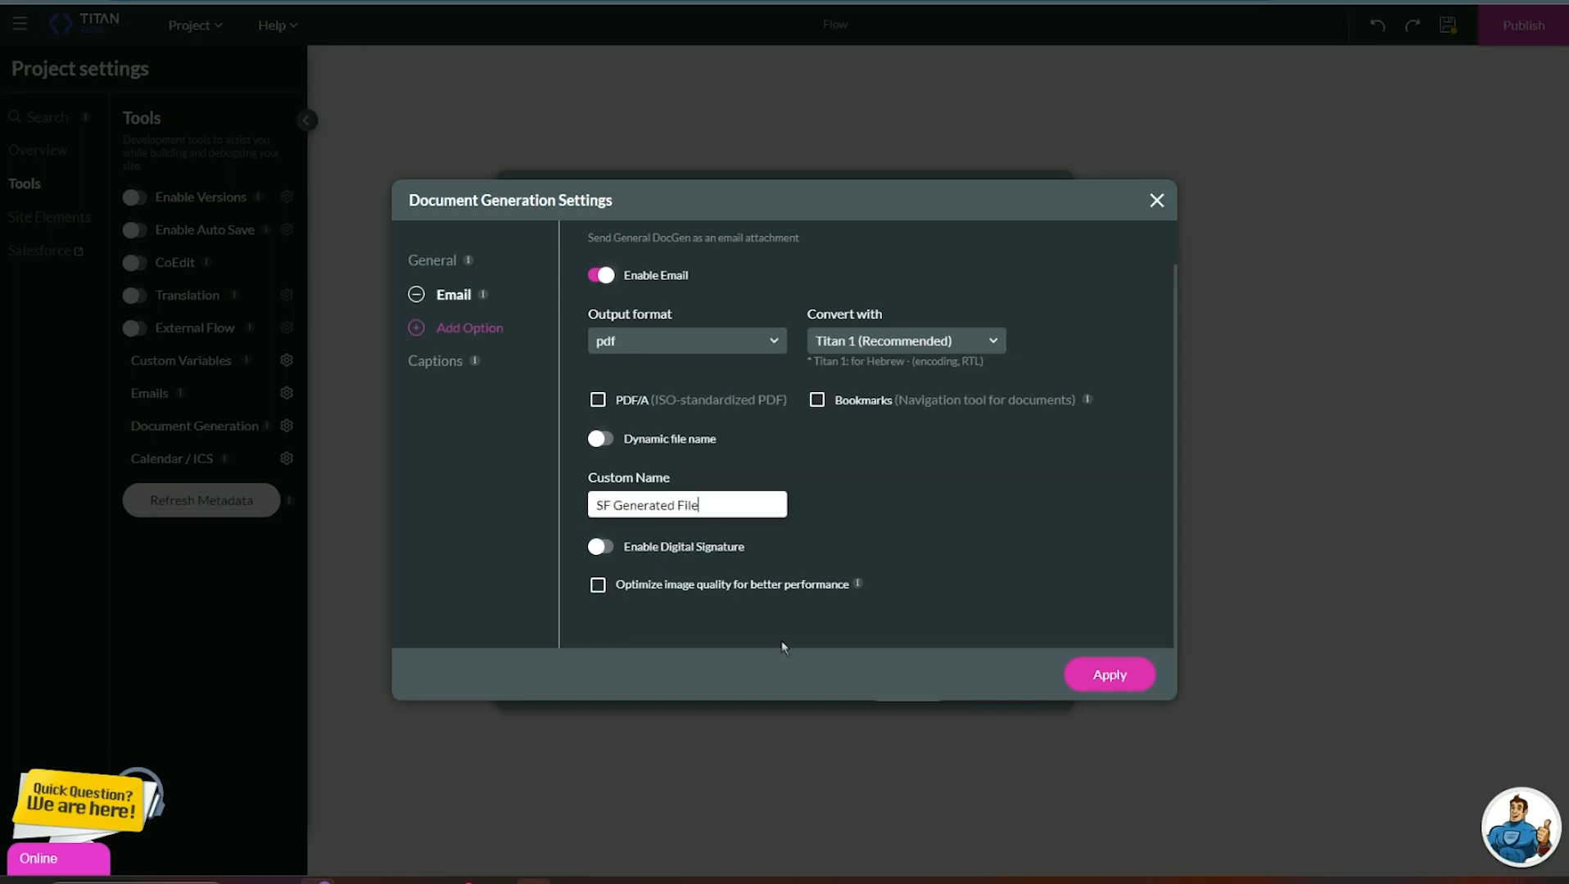
left_click(1077, 674)
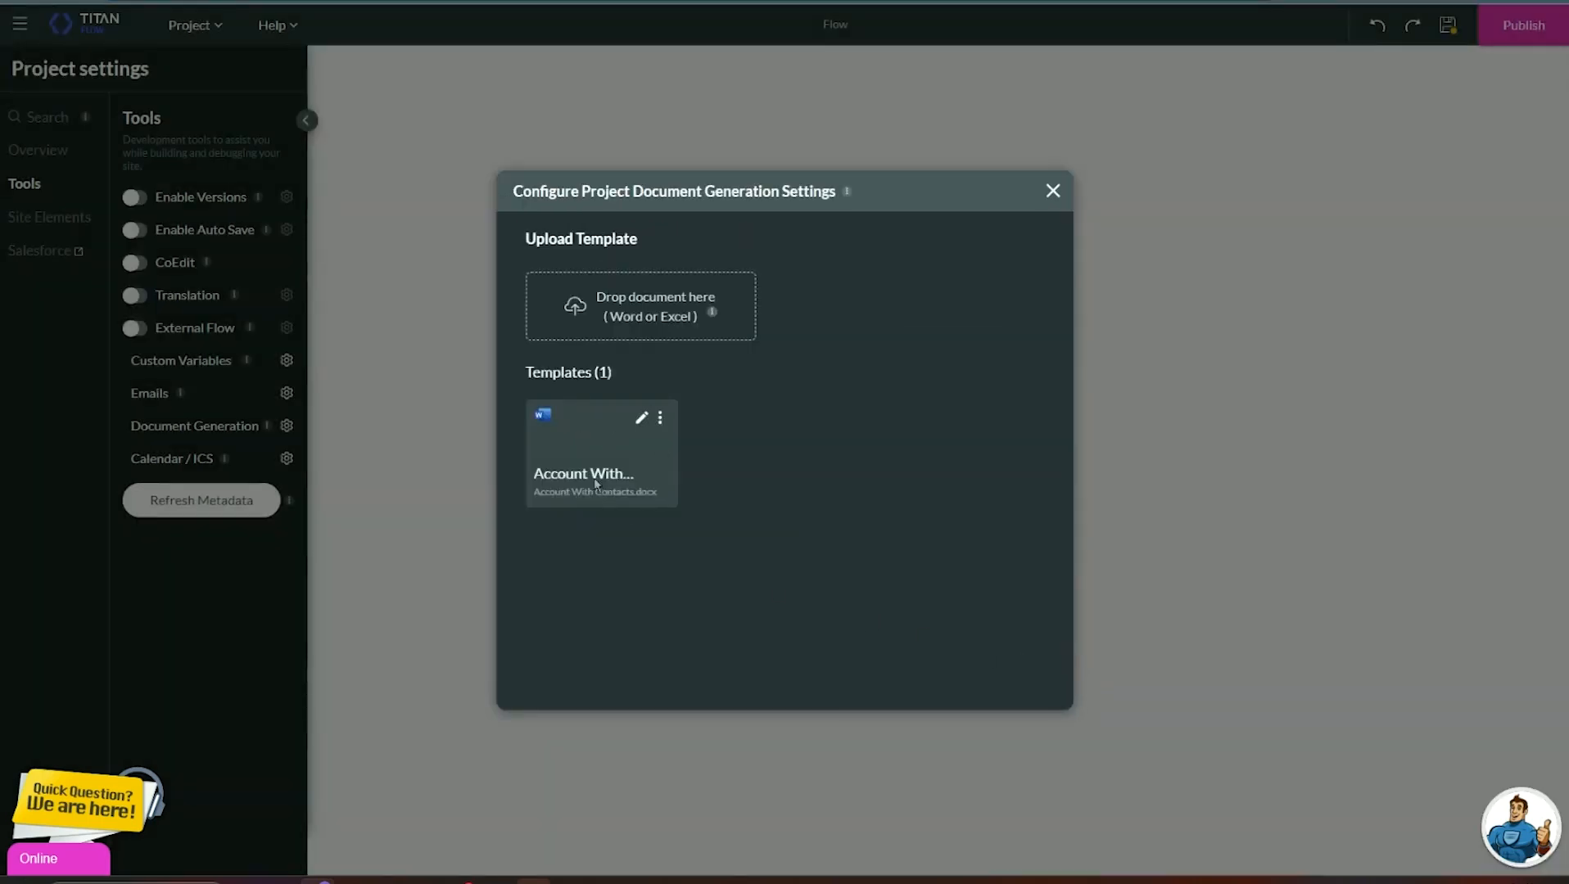
left_click(1053, 191)
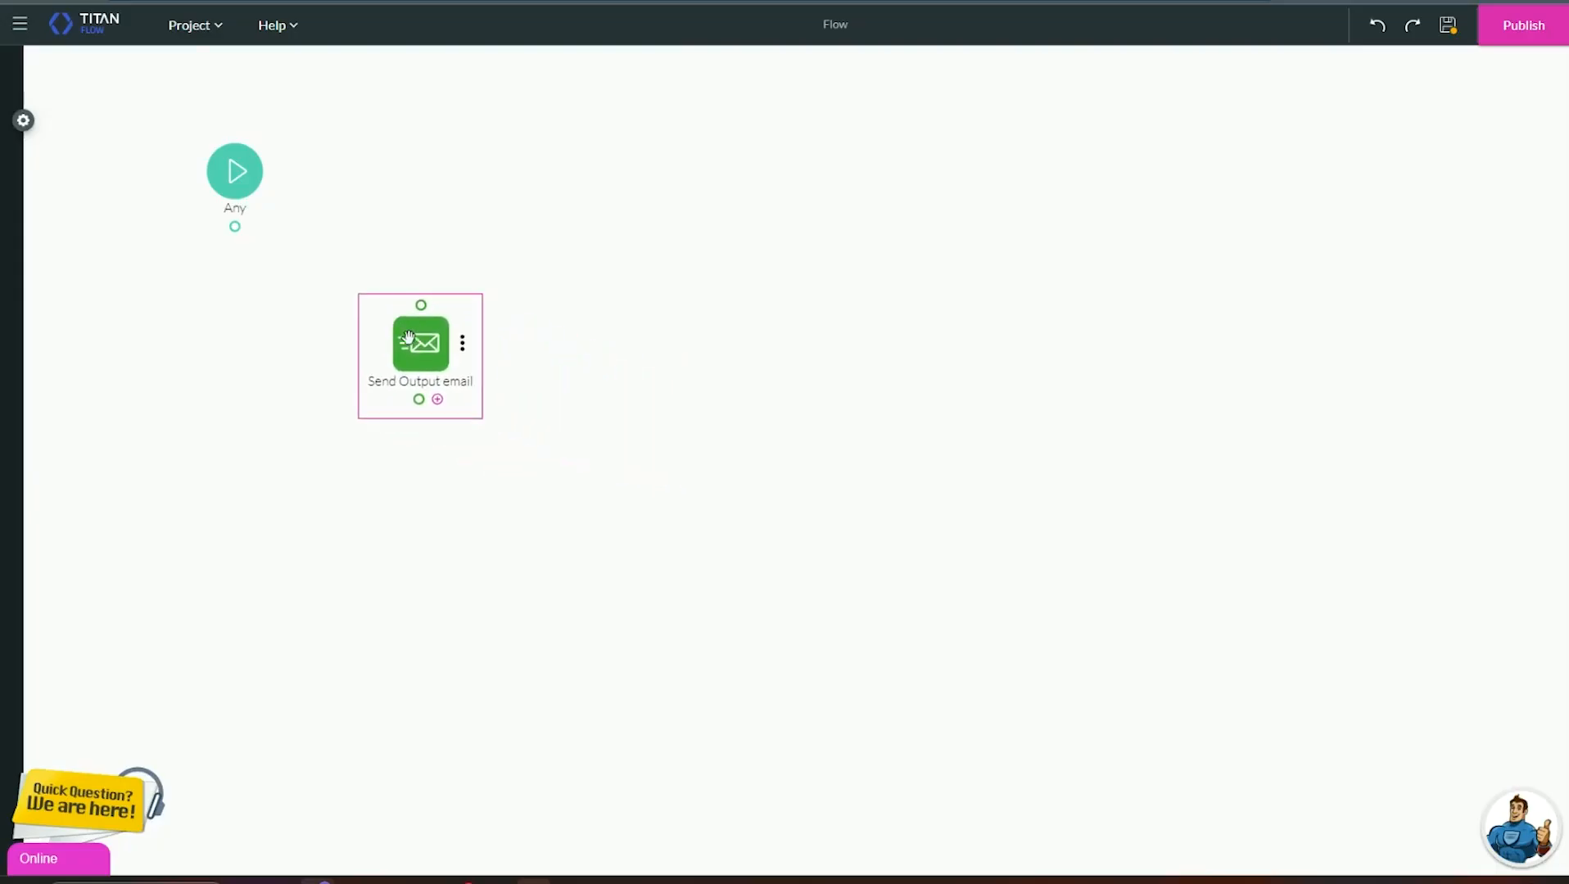
- Connect the Any node to Send Output email and replace the email's output_file attachment with the Account With Contacts.docx template
left_click_drag(236, 228, 421, 304)
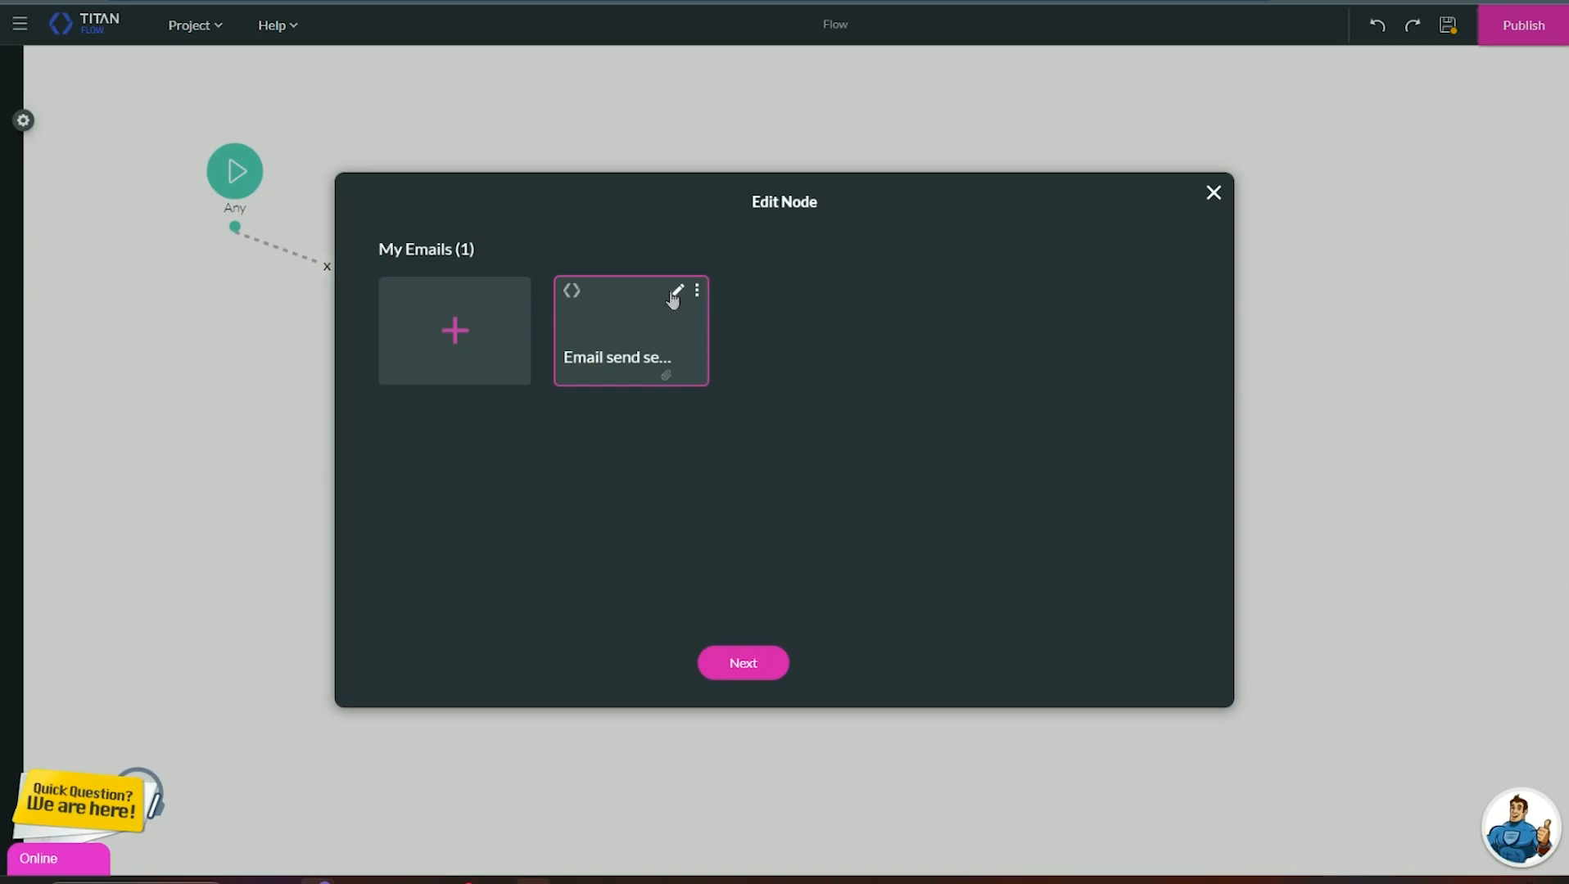
left_click(676, 291)
left_click(464, 392)
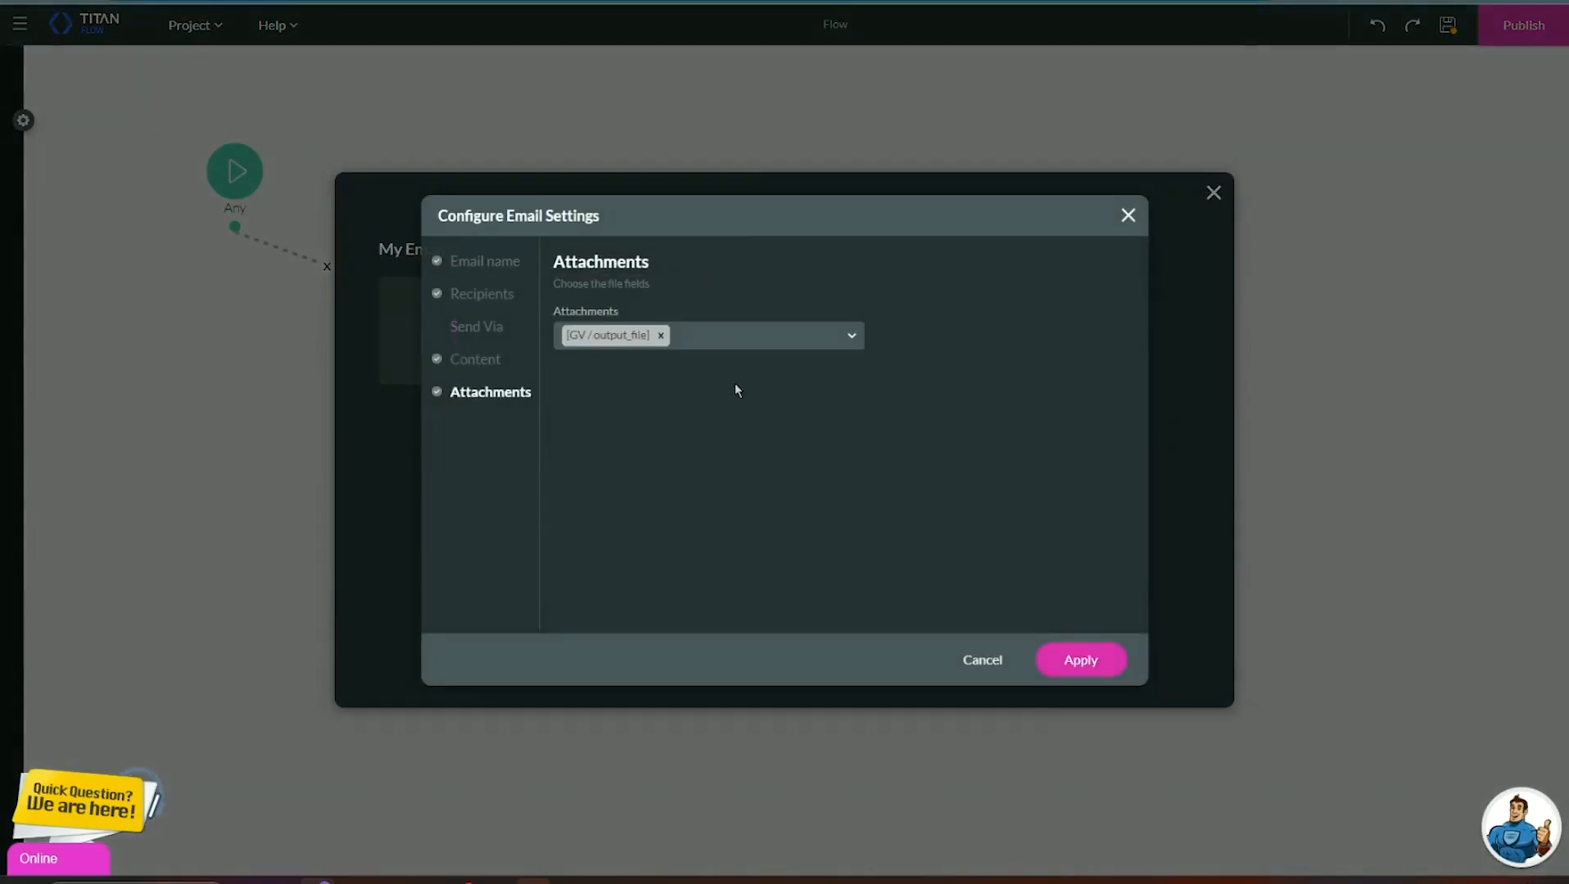
left_click(660, 335)
left_click(651, 344)
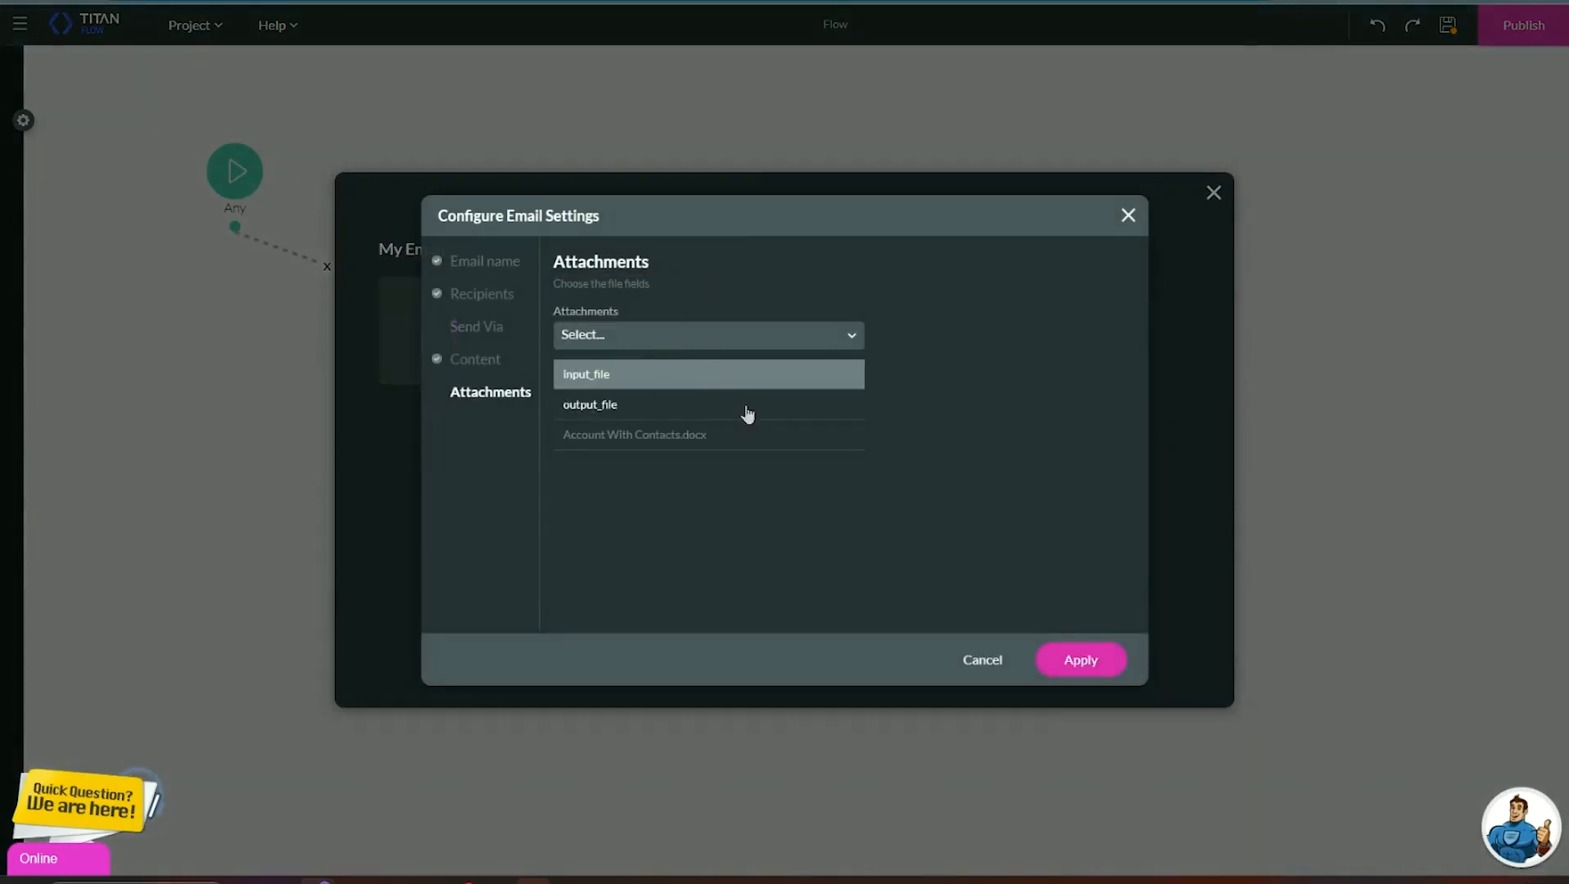
left_click(630, 440)
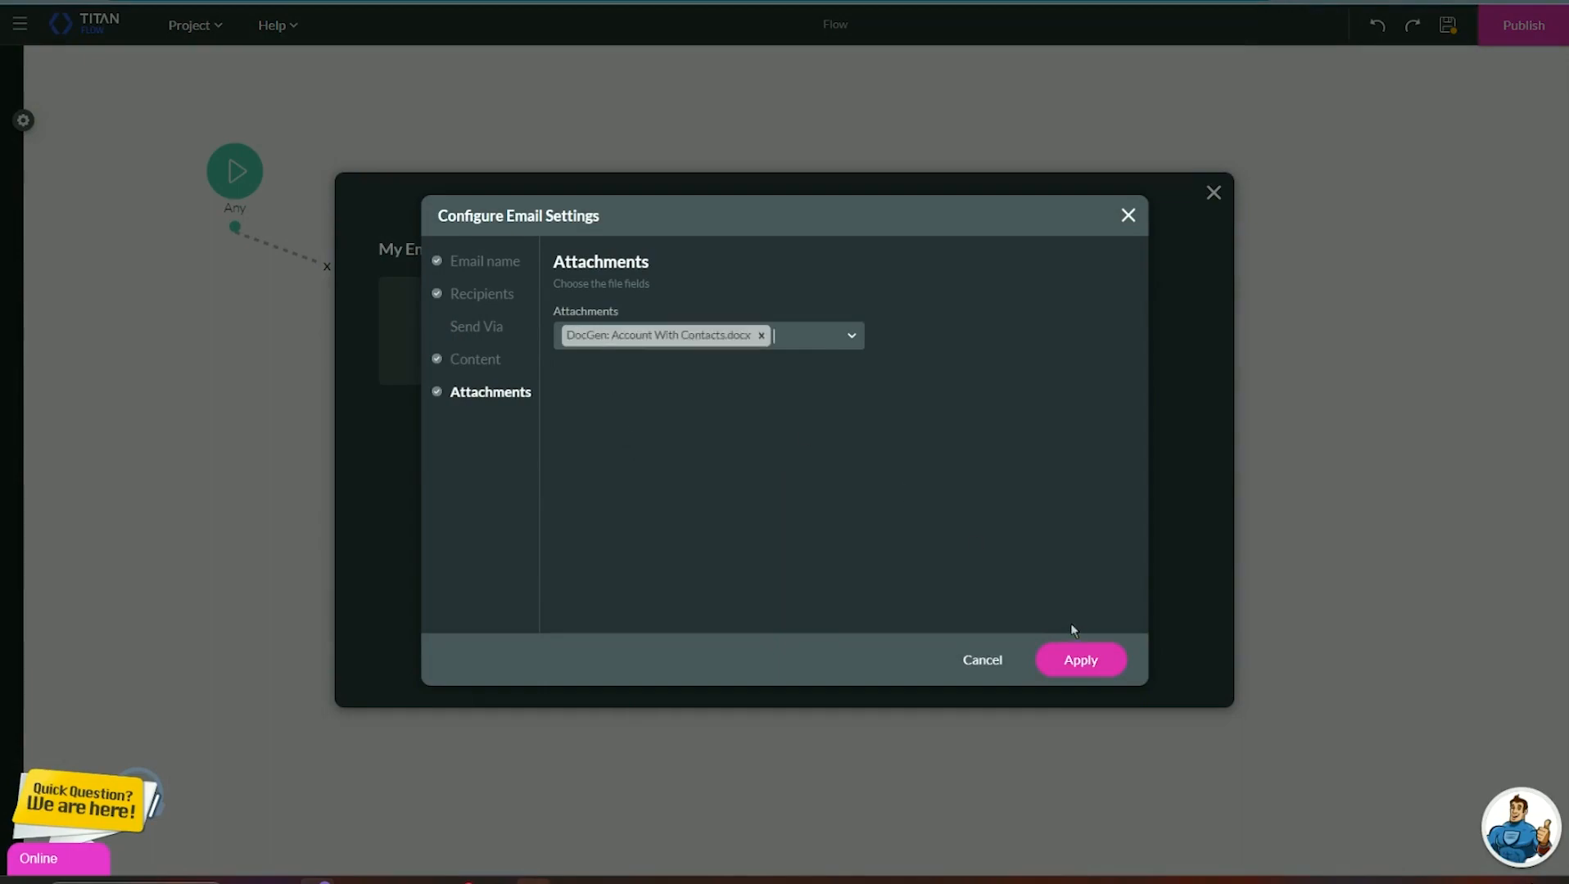
- Apply the Send Output email node's settings and publish the flow
left_click(1080, 660)
left_click(739, 662)
left_click(837, 661)
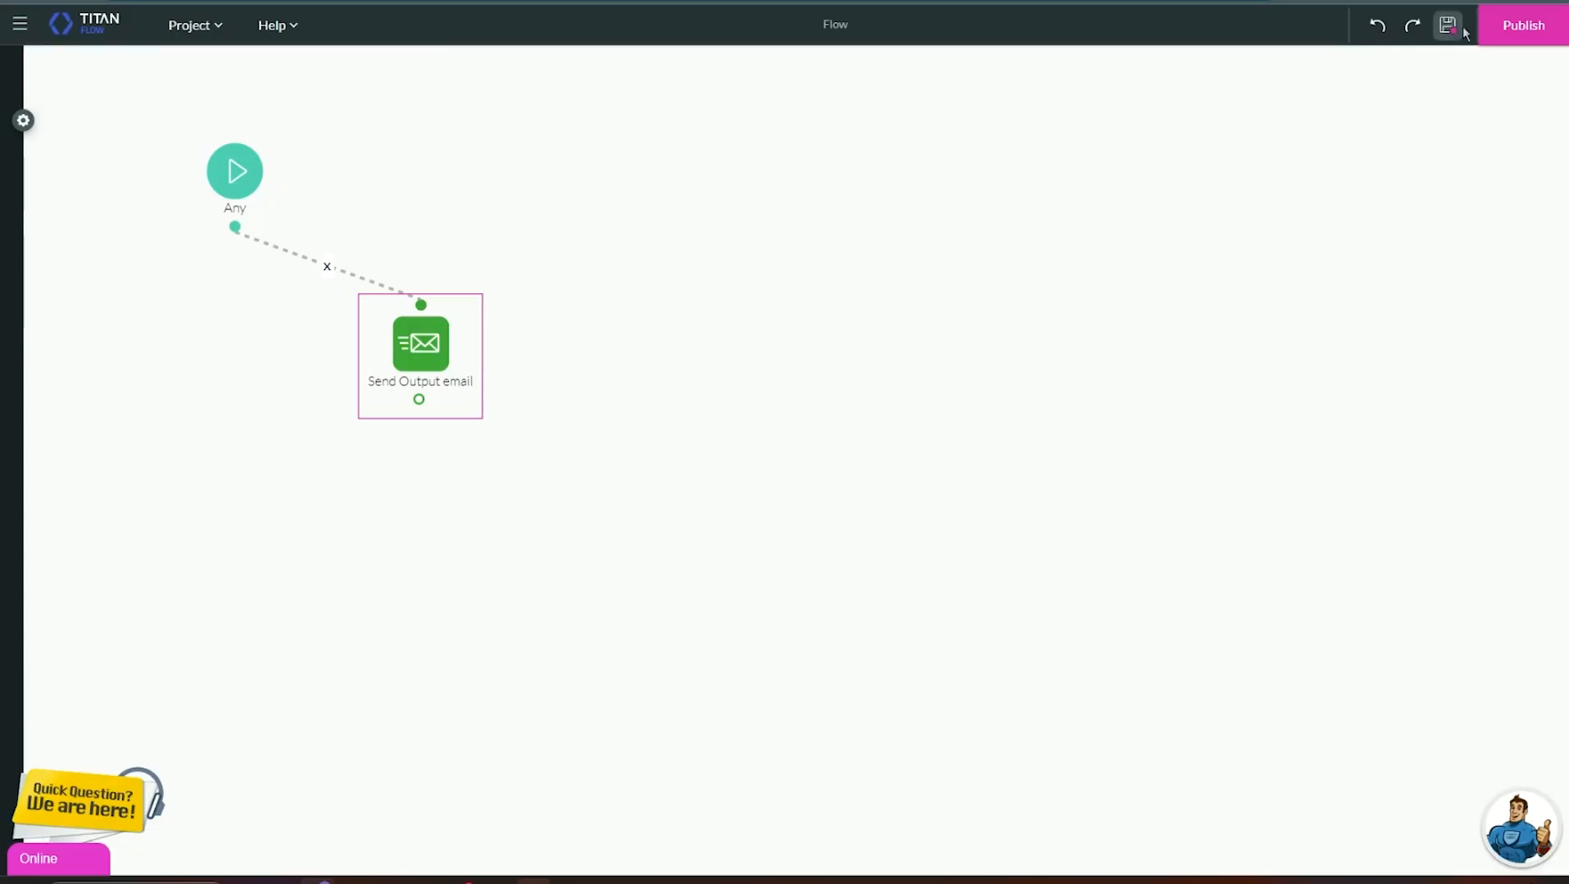
left_click(1519, 26)
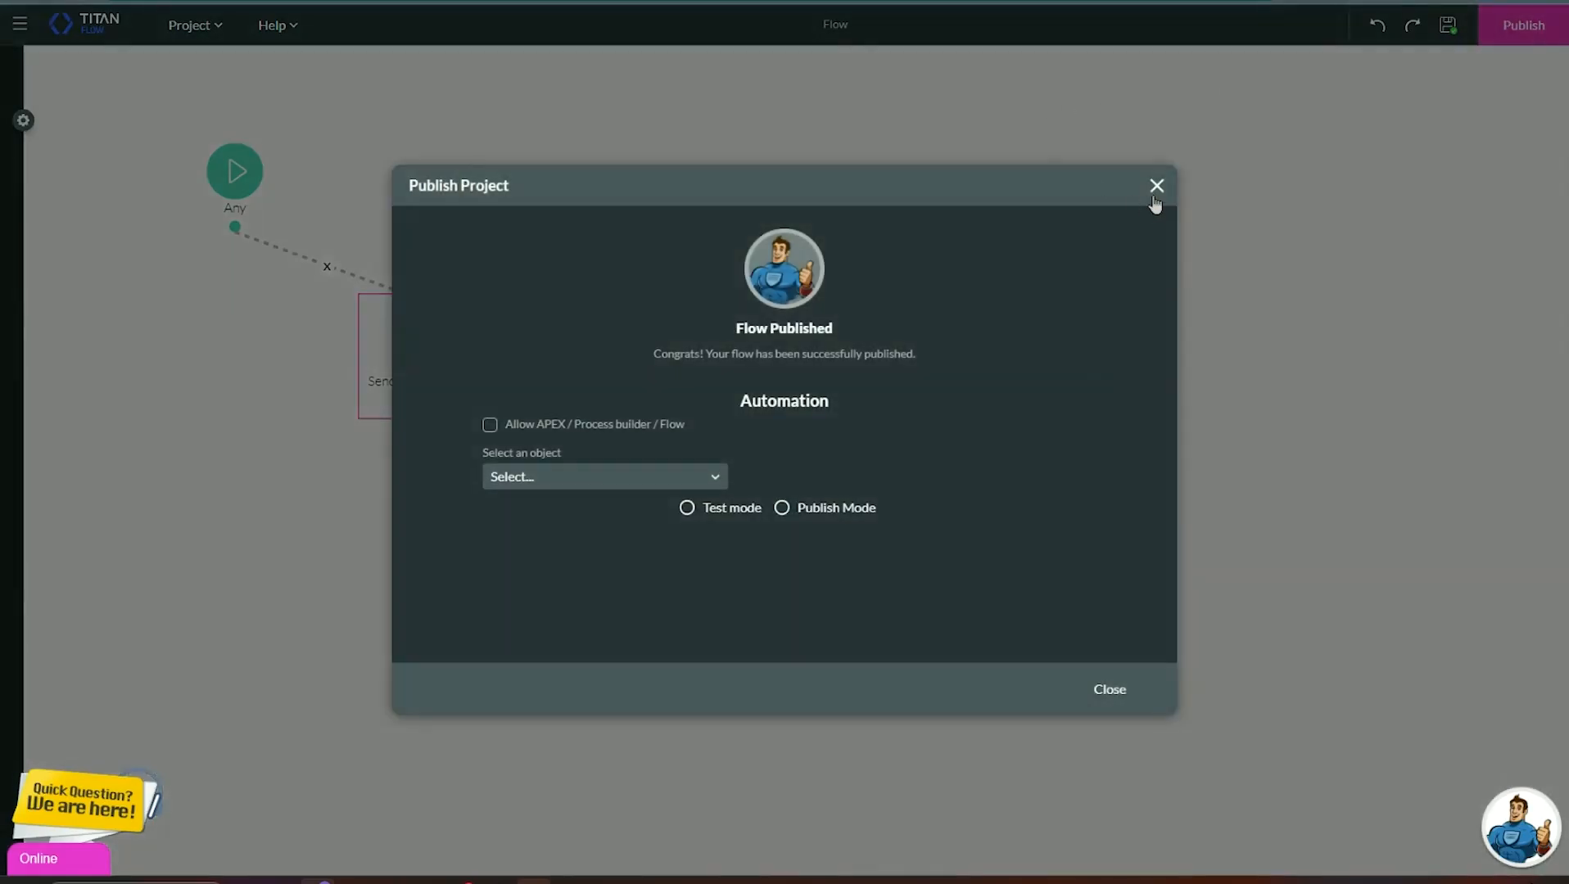
left_click(1155, 189)
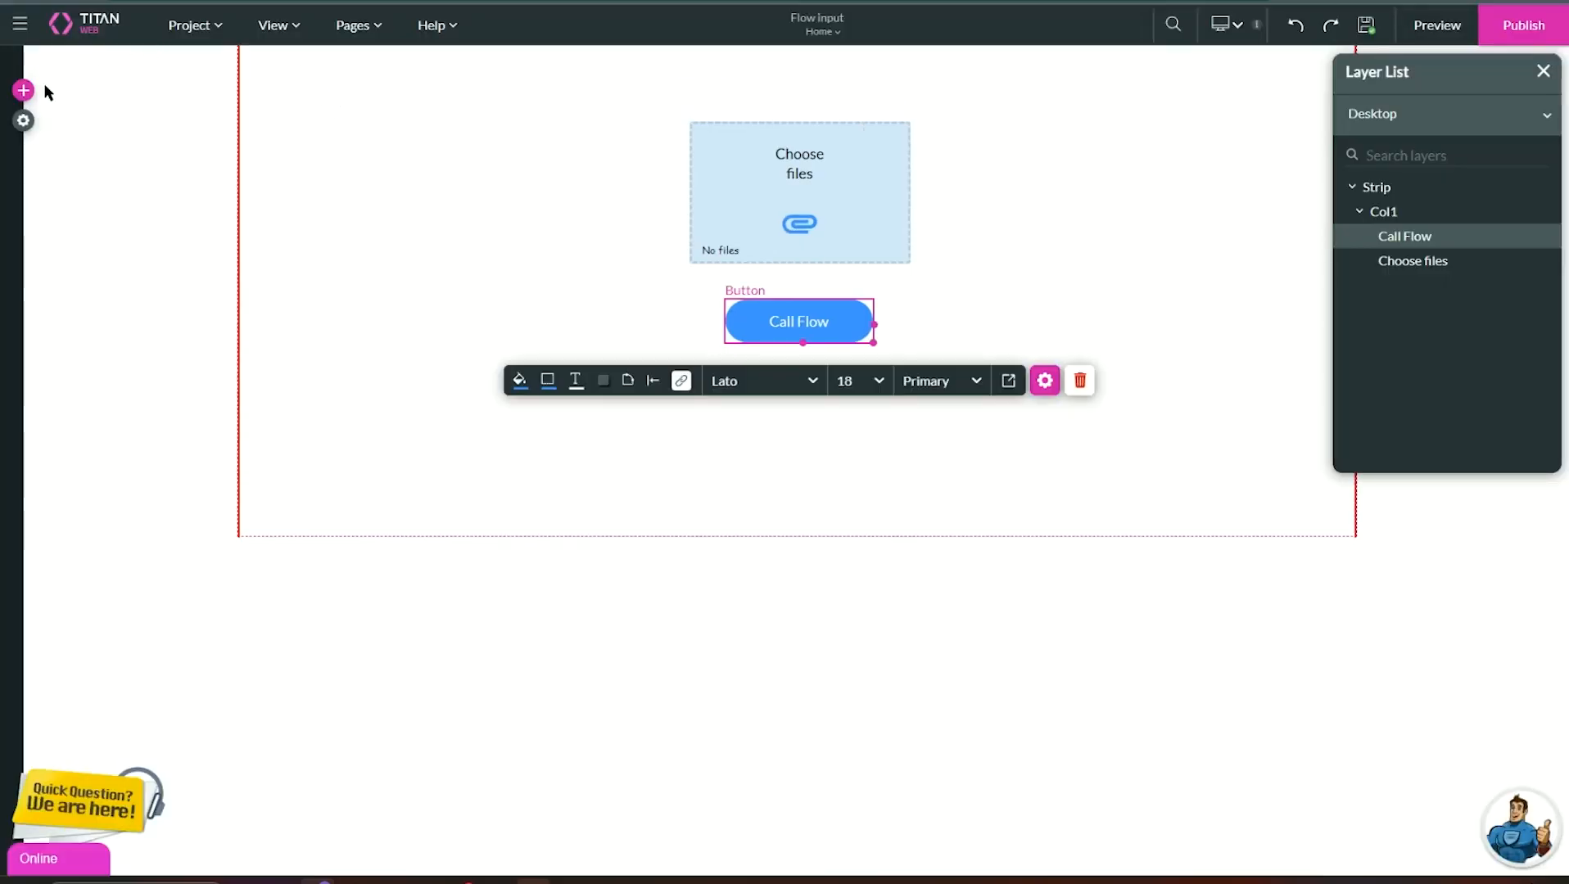
- In the Flow Input web project, add a Lookup field below the Call Flow button with Account as its Salesforce source
left_click(23, 90)
type("look")
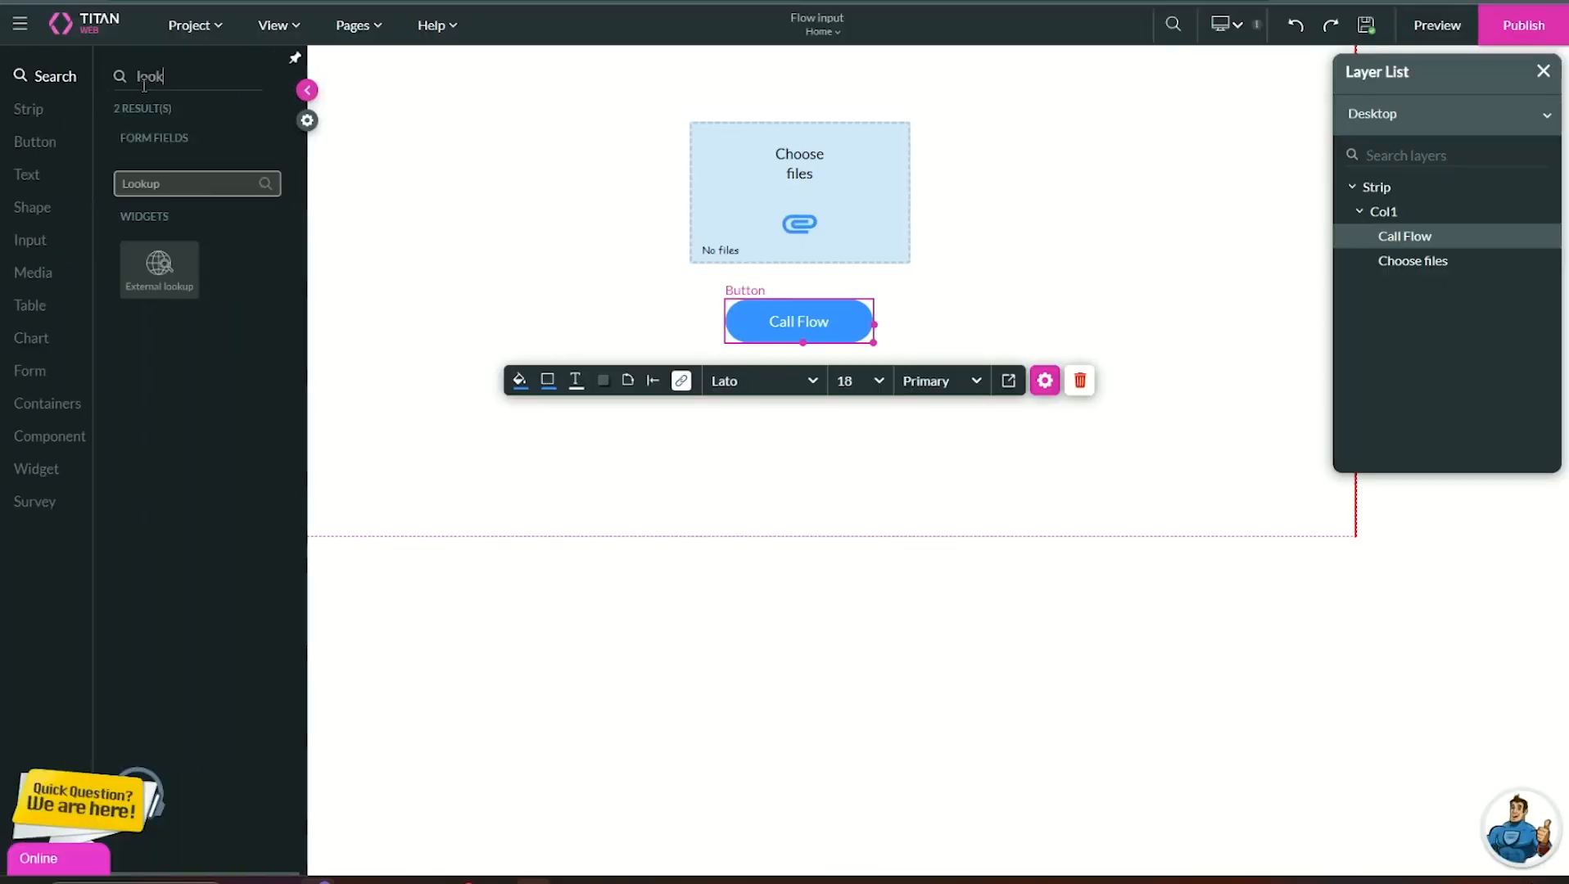
left_click_drag(189, 183, 788, 416)
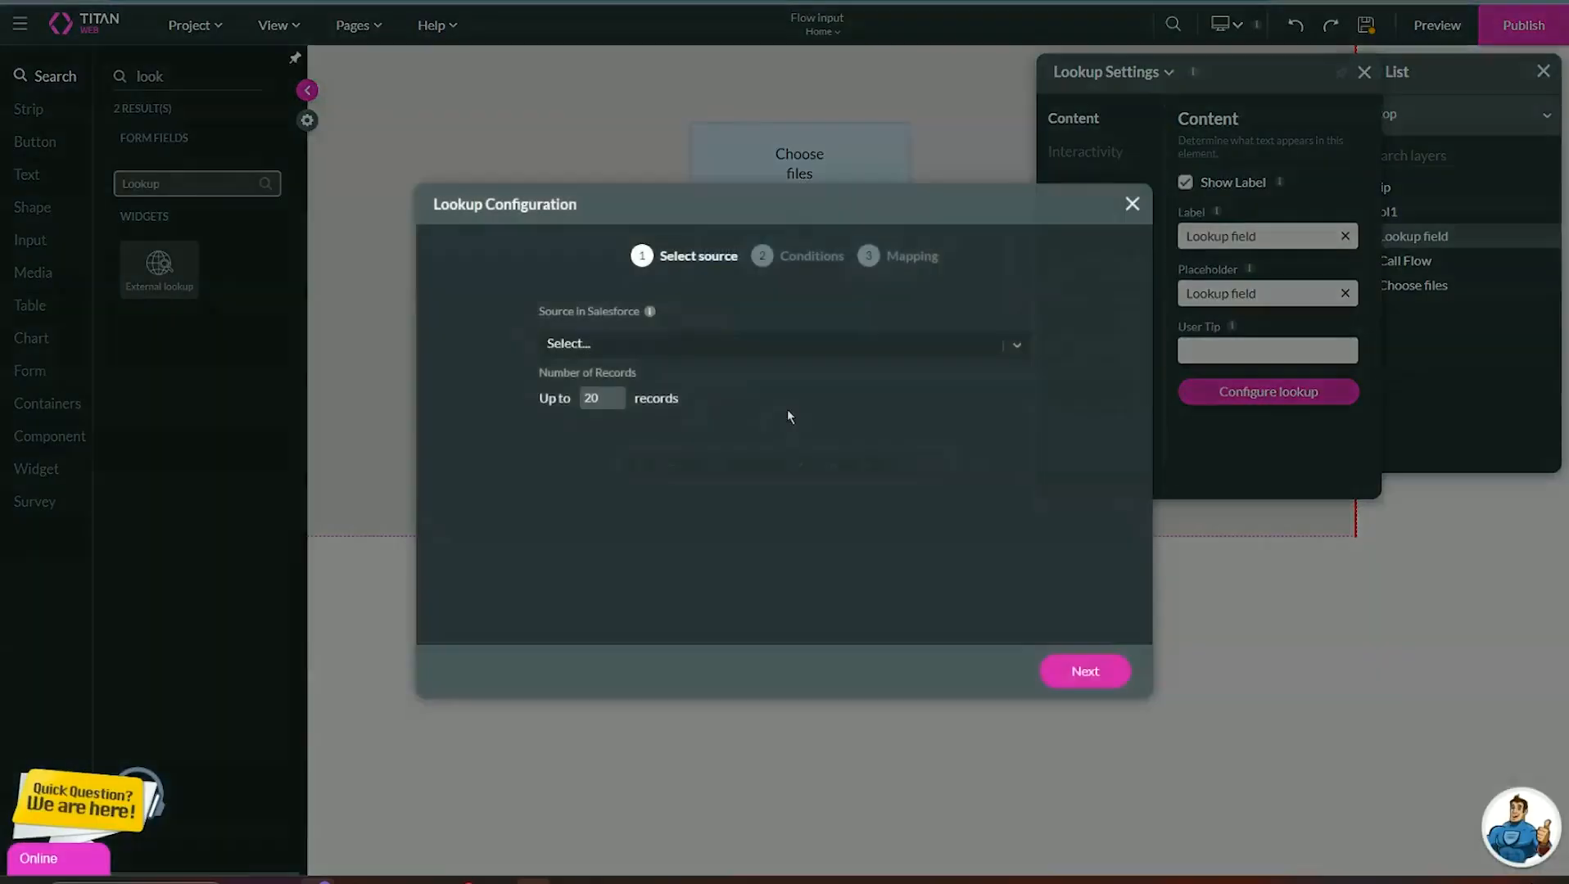
left_click(707, 344)
type("acc")
left_click(658, 410)
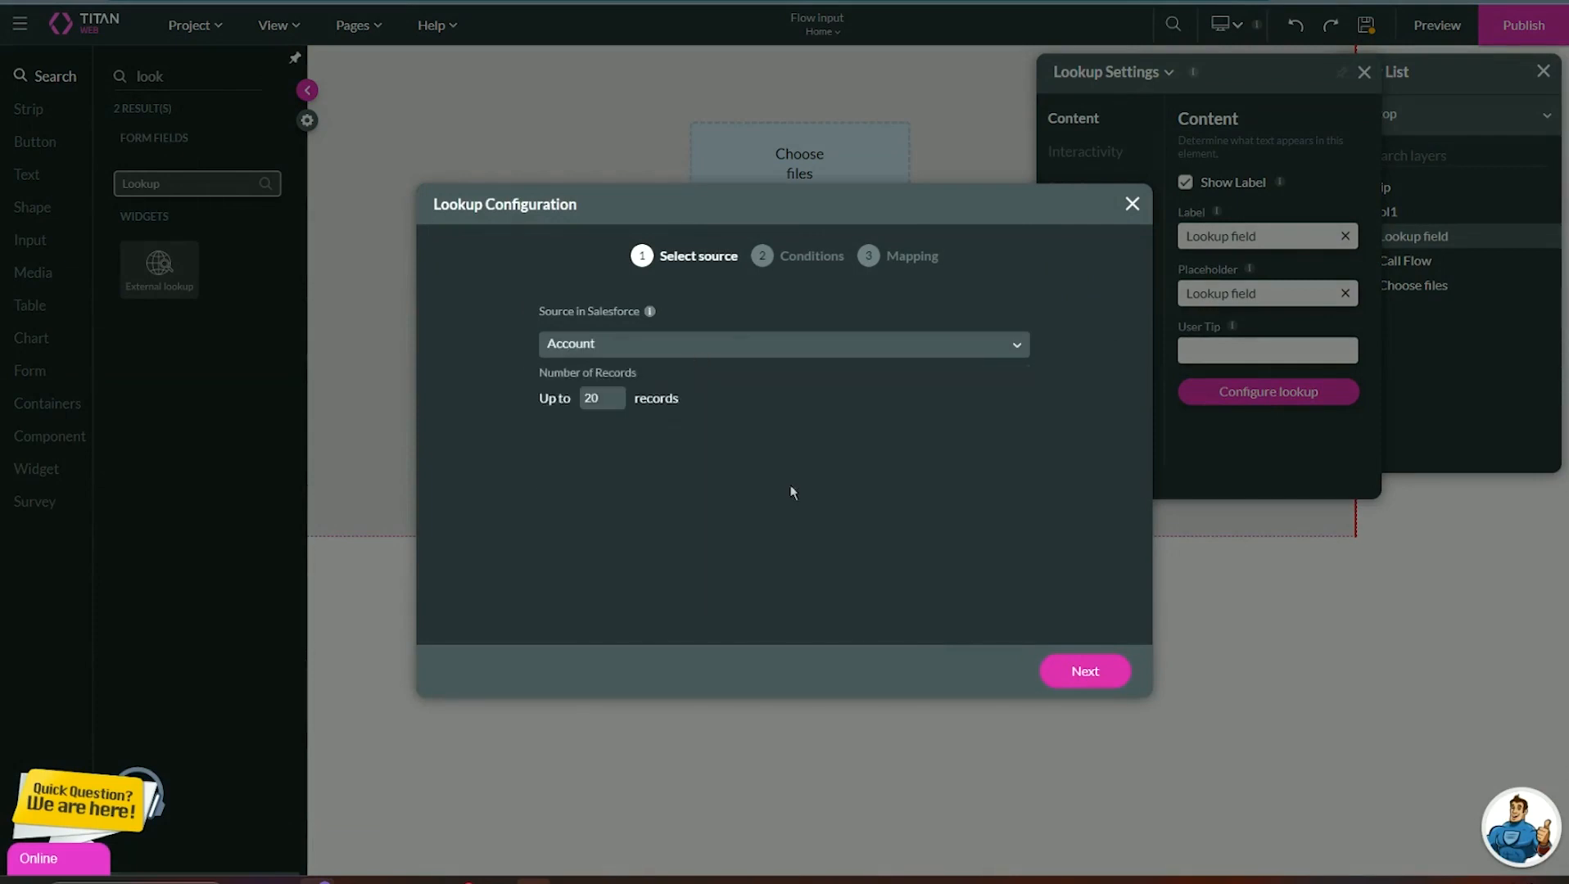
left_click(1068, 667)
left_click(1101, 670)
left_click(1071, 663)
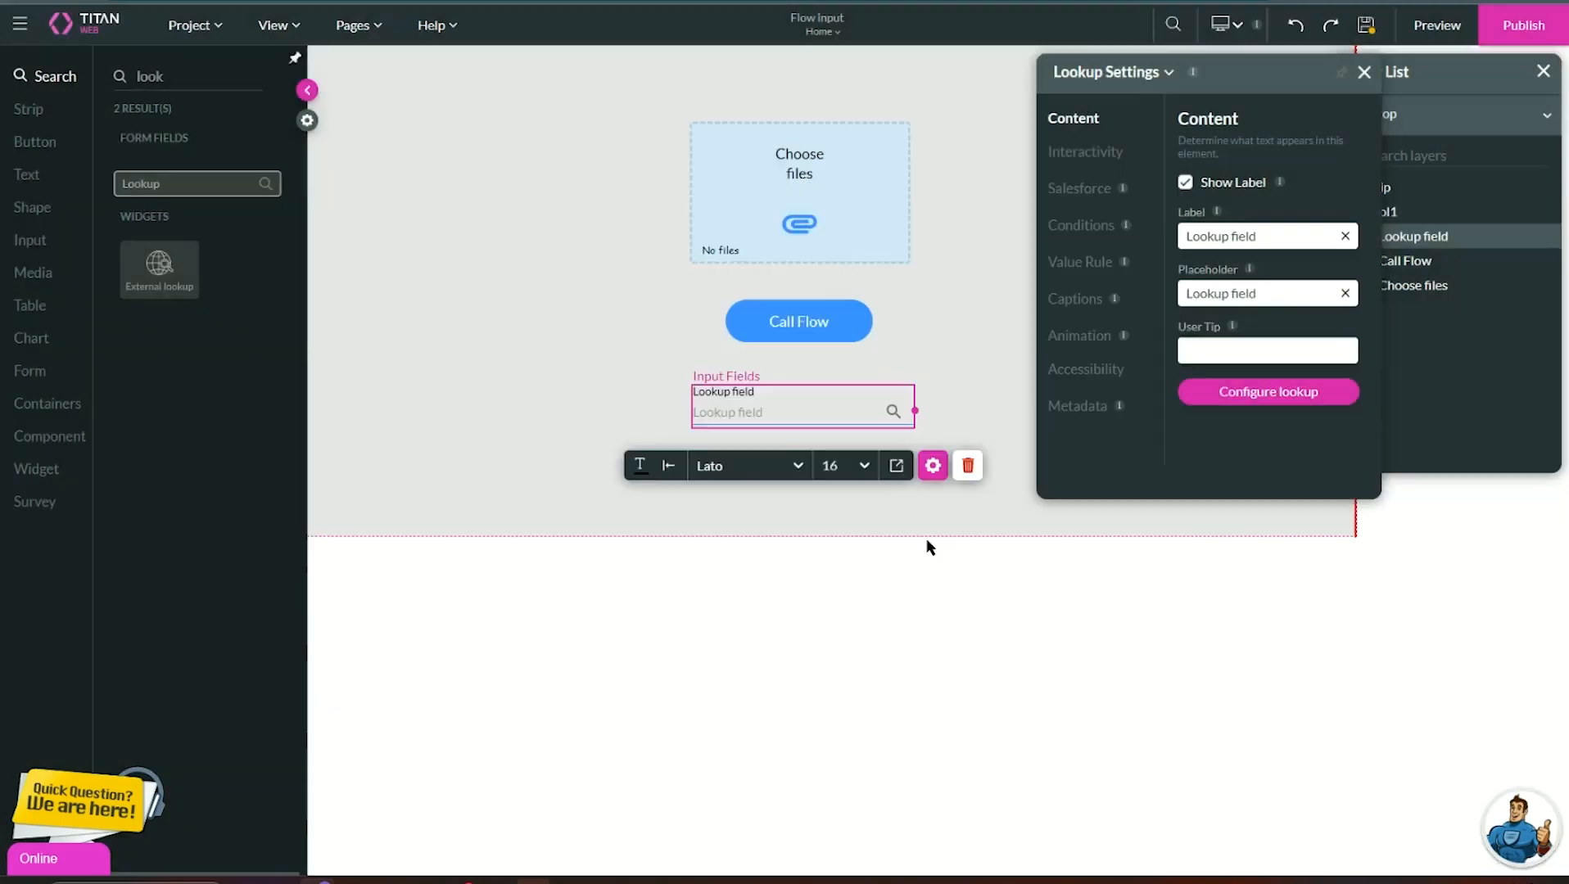
left_click_drag(781, 409, 791, 398)
- In the Call Flow button's on-click action, map the account_id flow parameter to the field Lookup field / Value
left_click(791, 362)
left_click(789, 335)
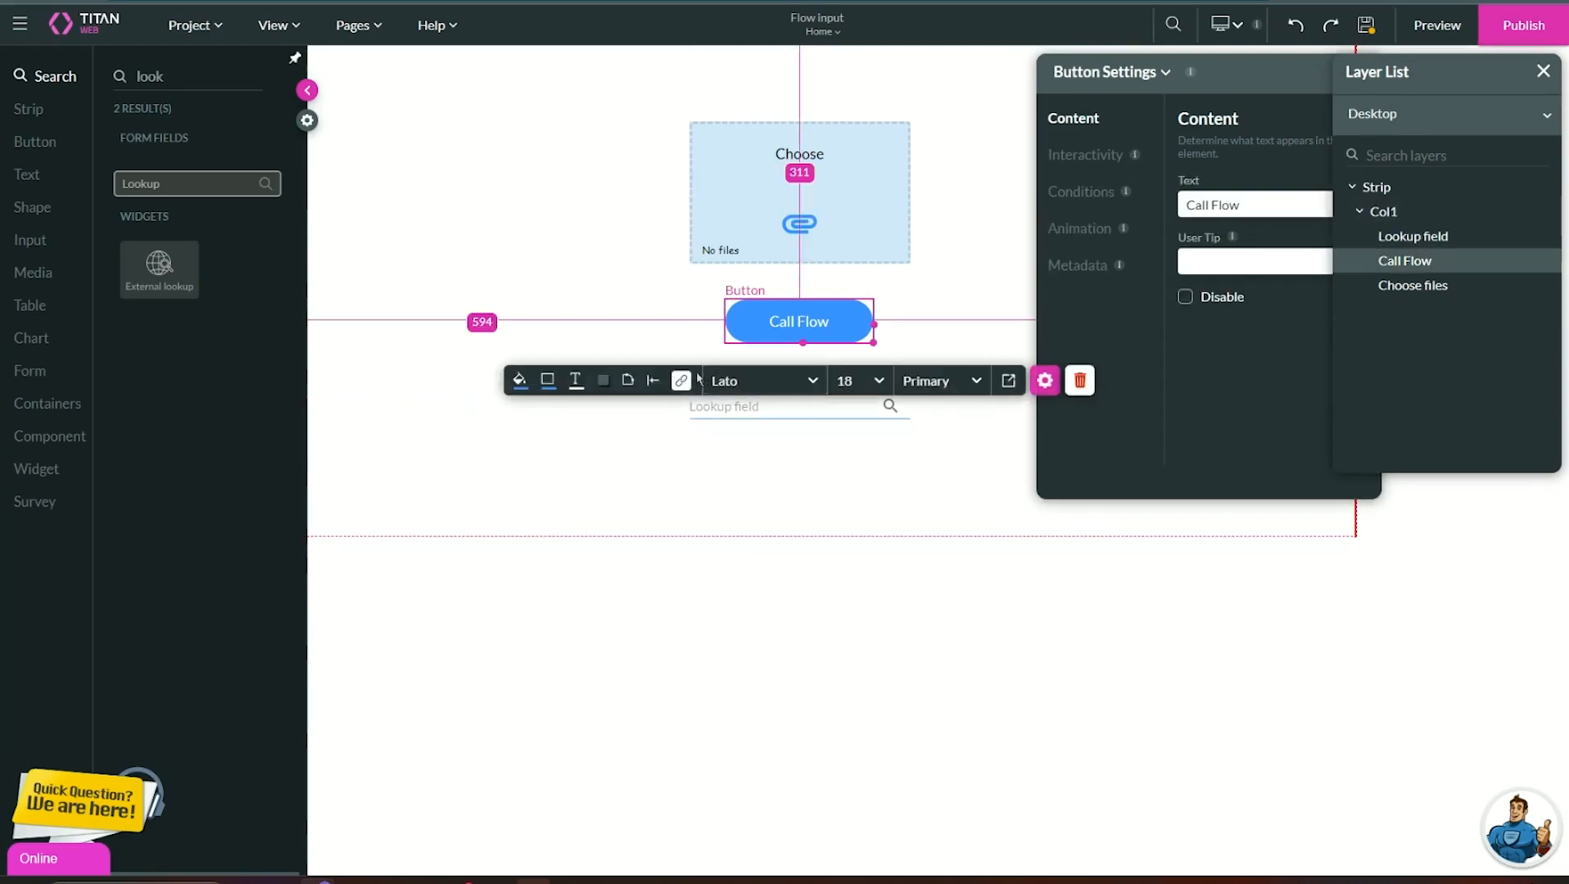
left_click(681, 380)
double_click(403, 375)
left_click(500, 474)
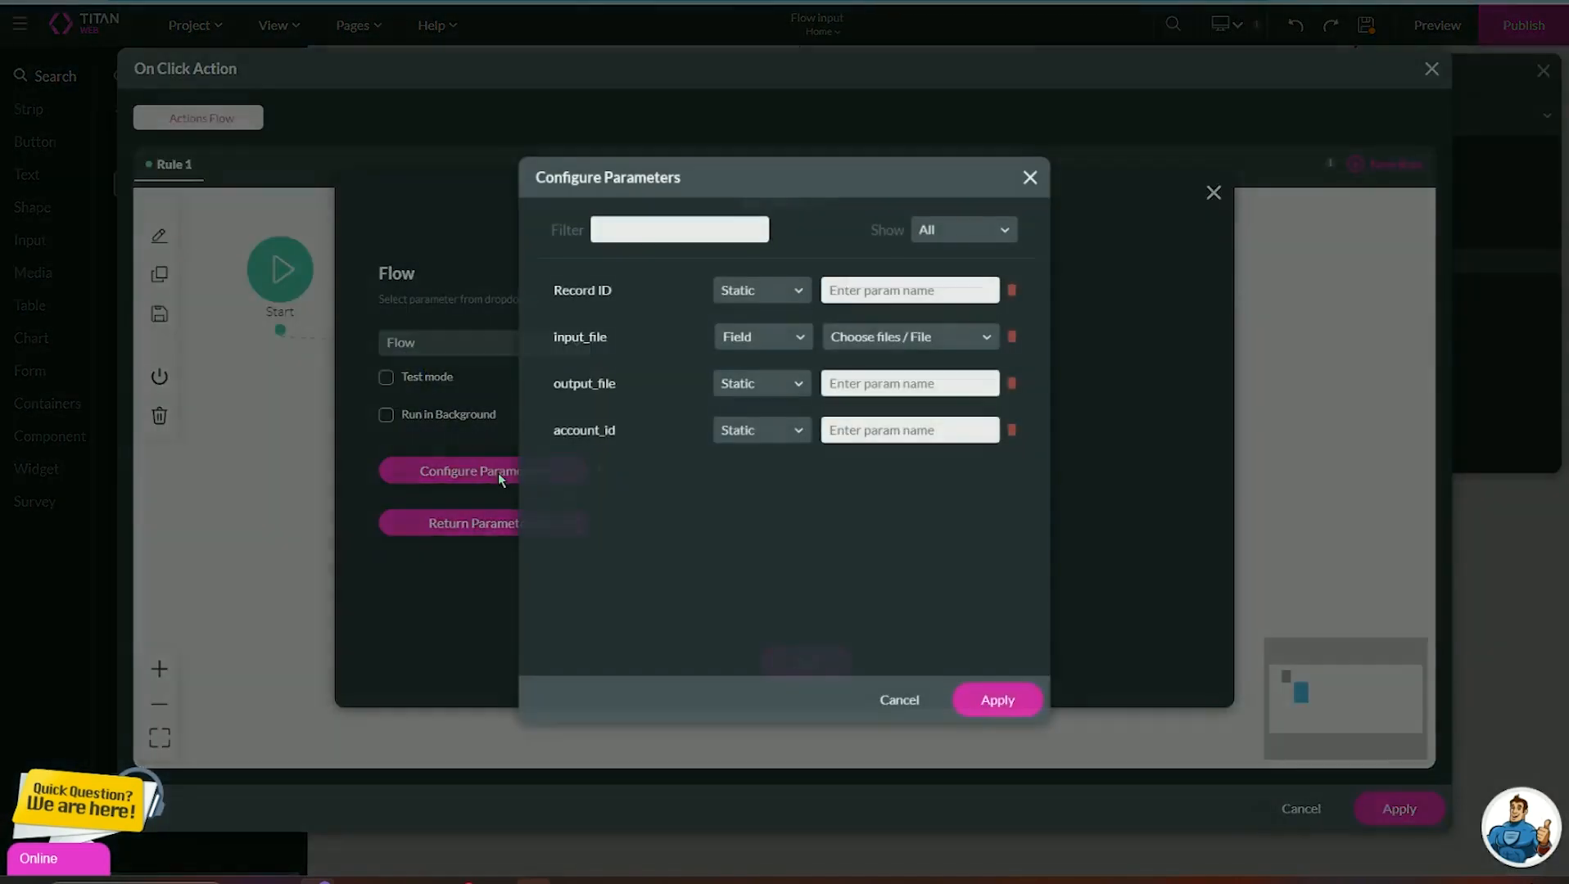
left_click(761, 430)
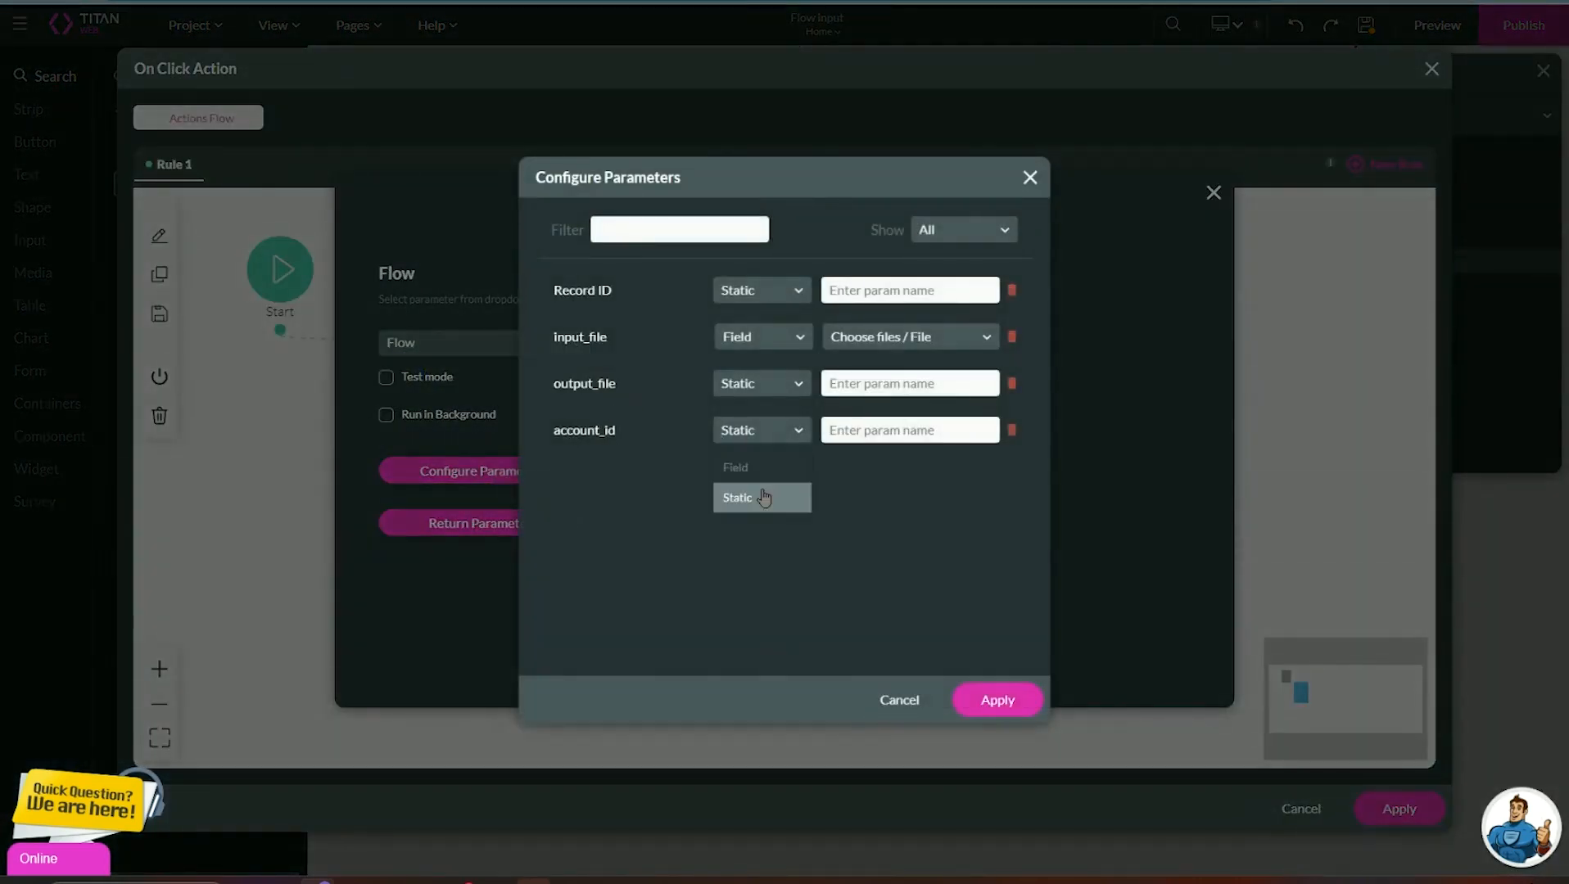
left_click(762, 496)
left_click(864, 432)
type("look")
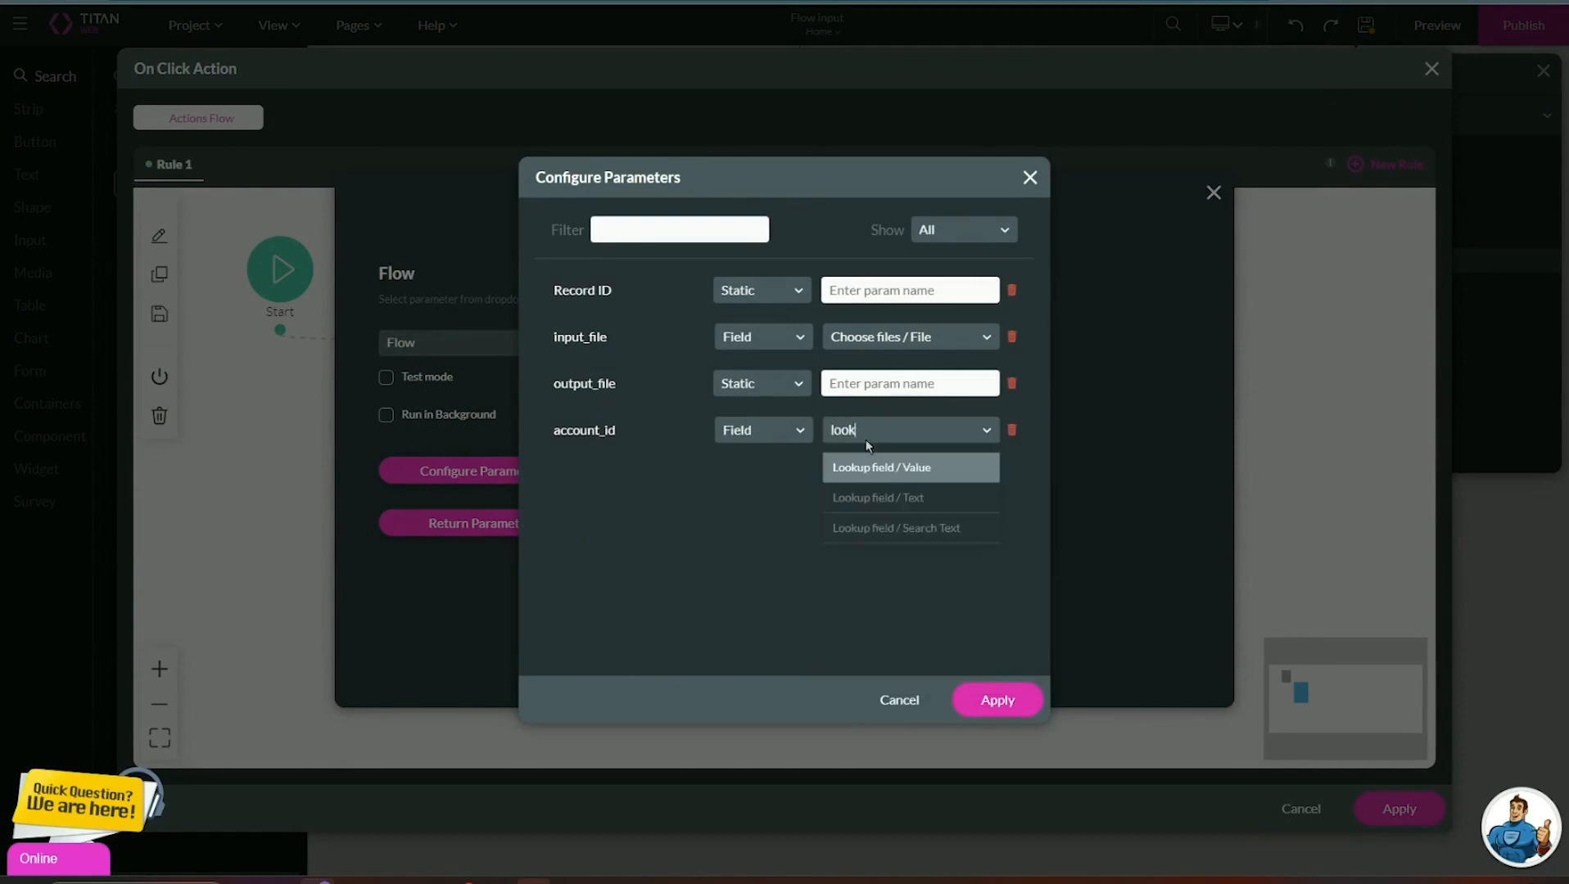
left_click(871, 471)
left_click(989, 706)
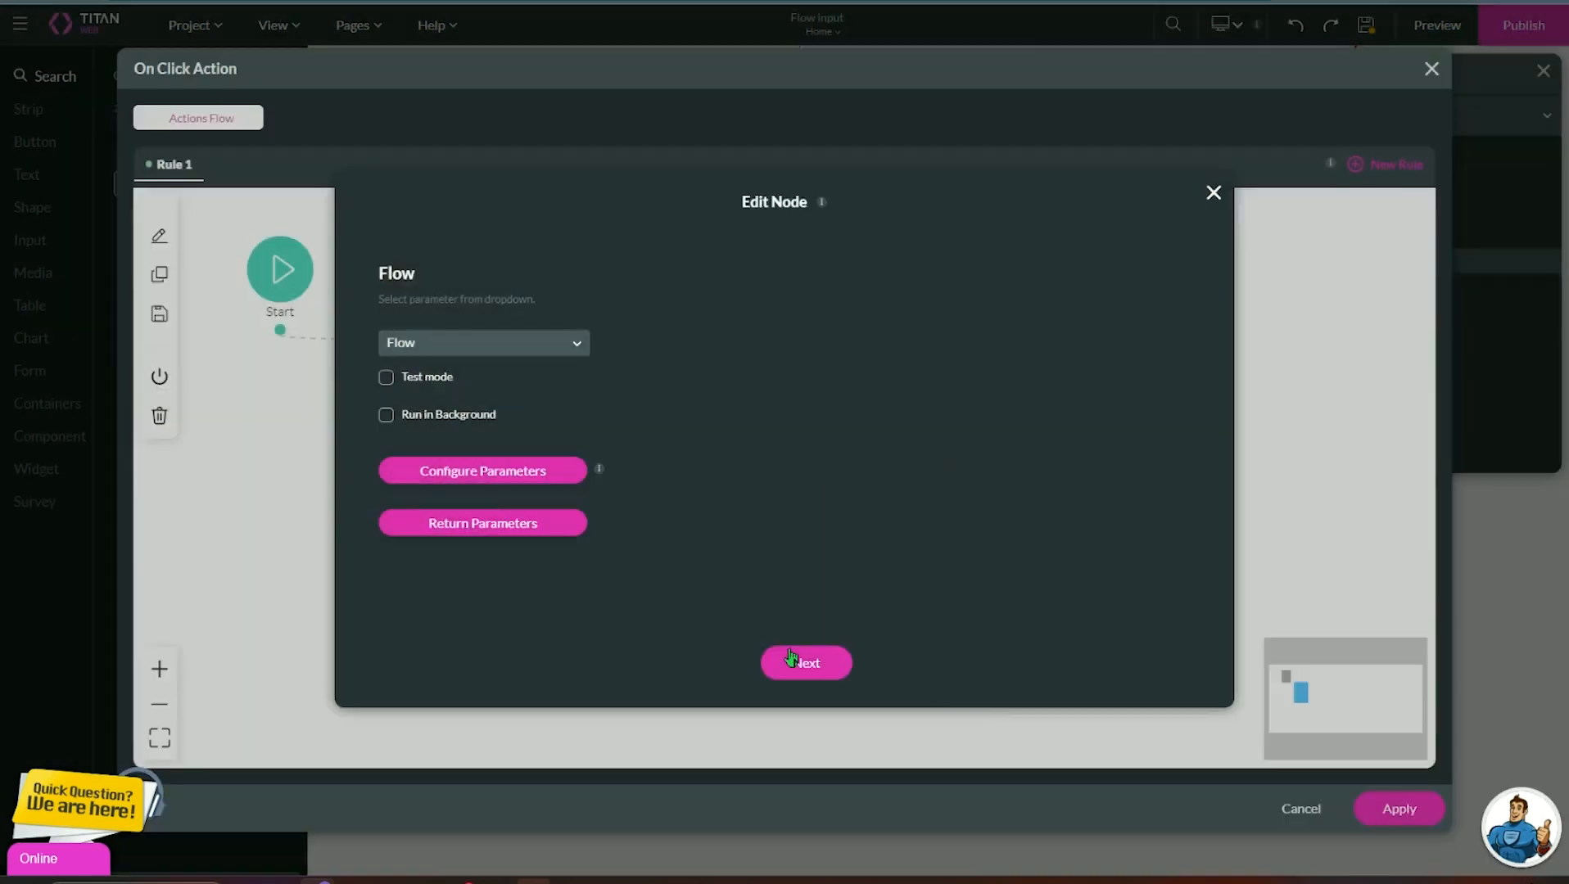
left_click(790, 661)
left_click(1397, 809)
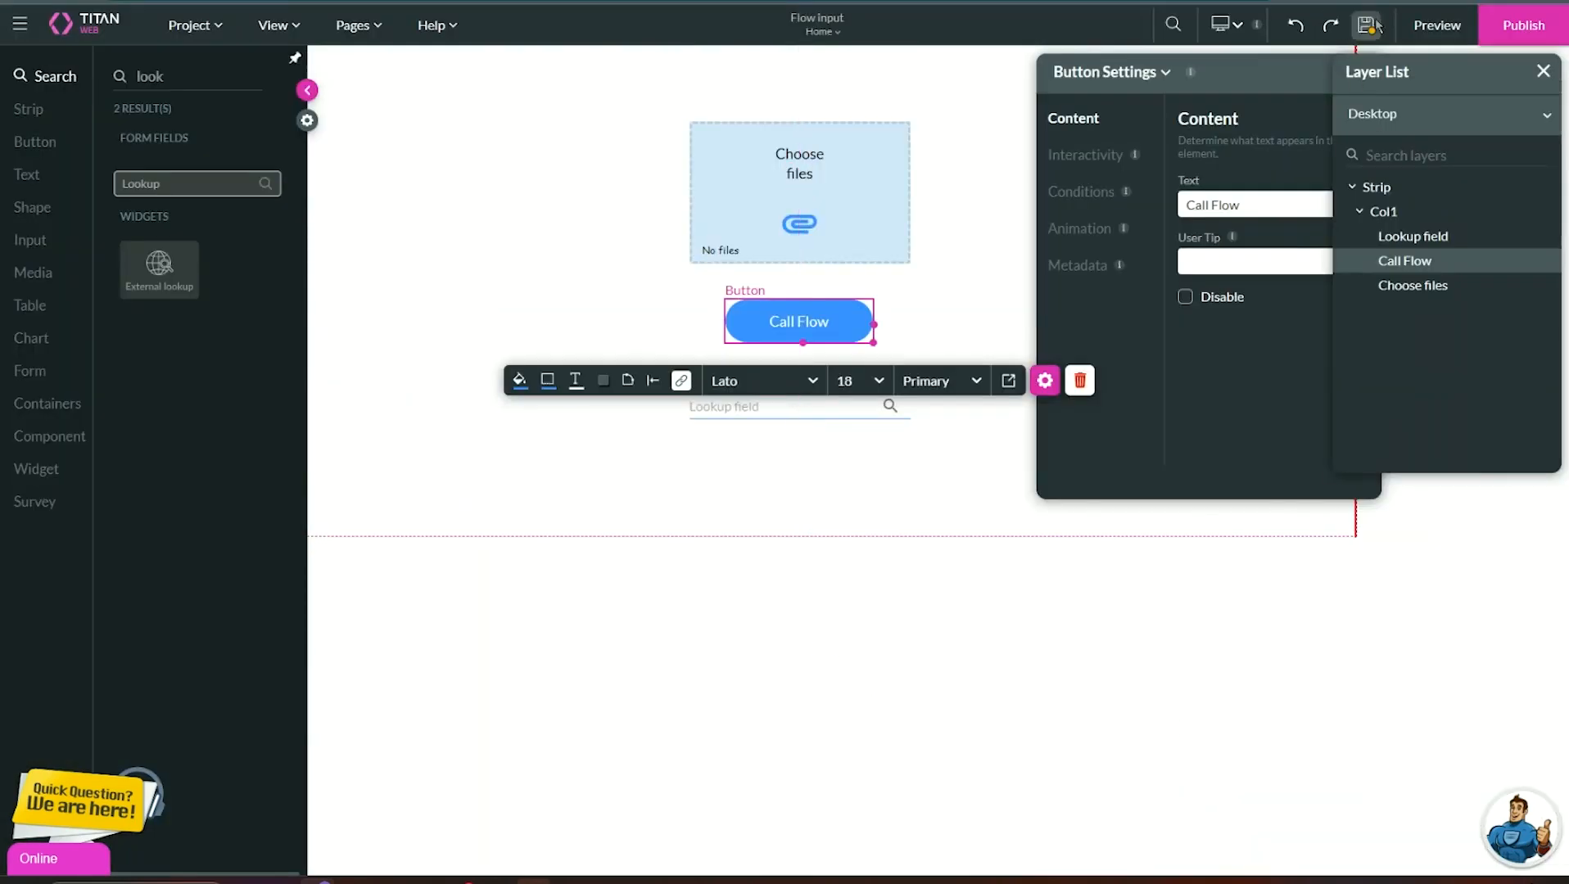
- Preview the form, choose the GenePoint account in the lookup field, and call the flow
left_click(1419, 28)
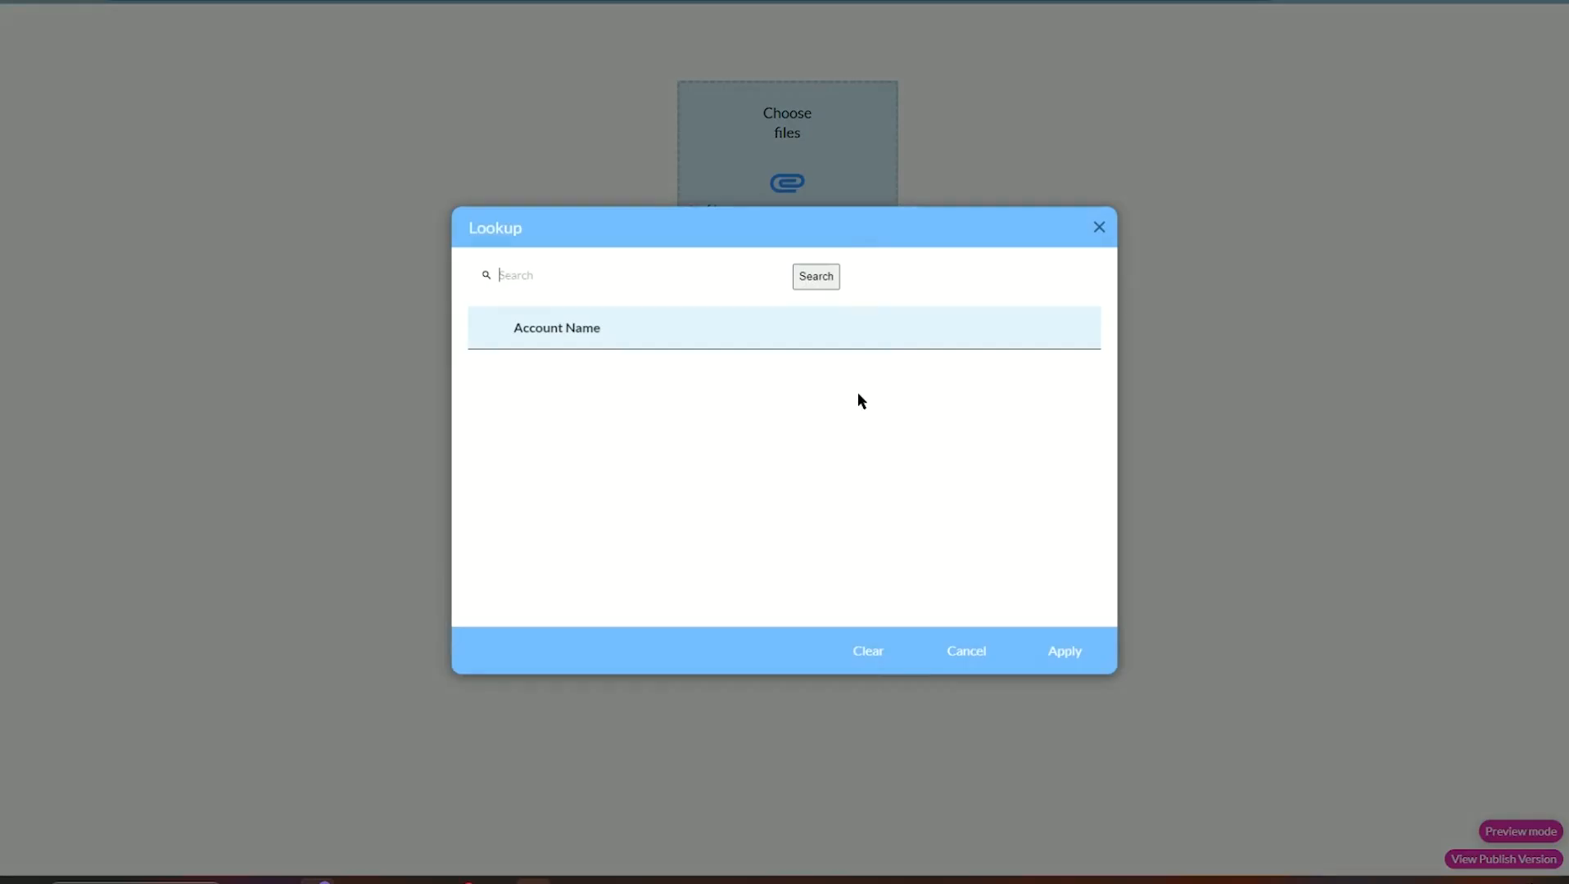
left_click(581, 516)
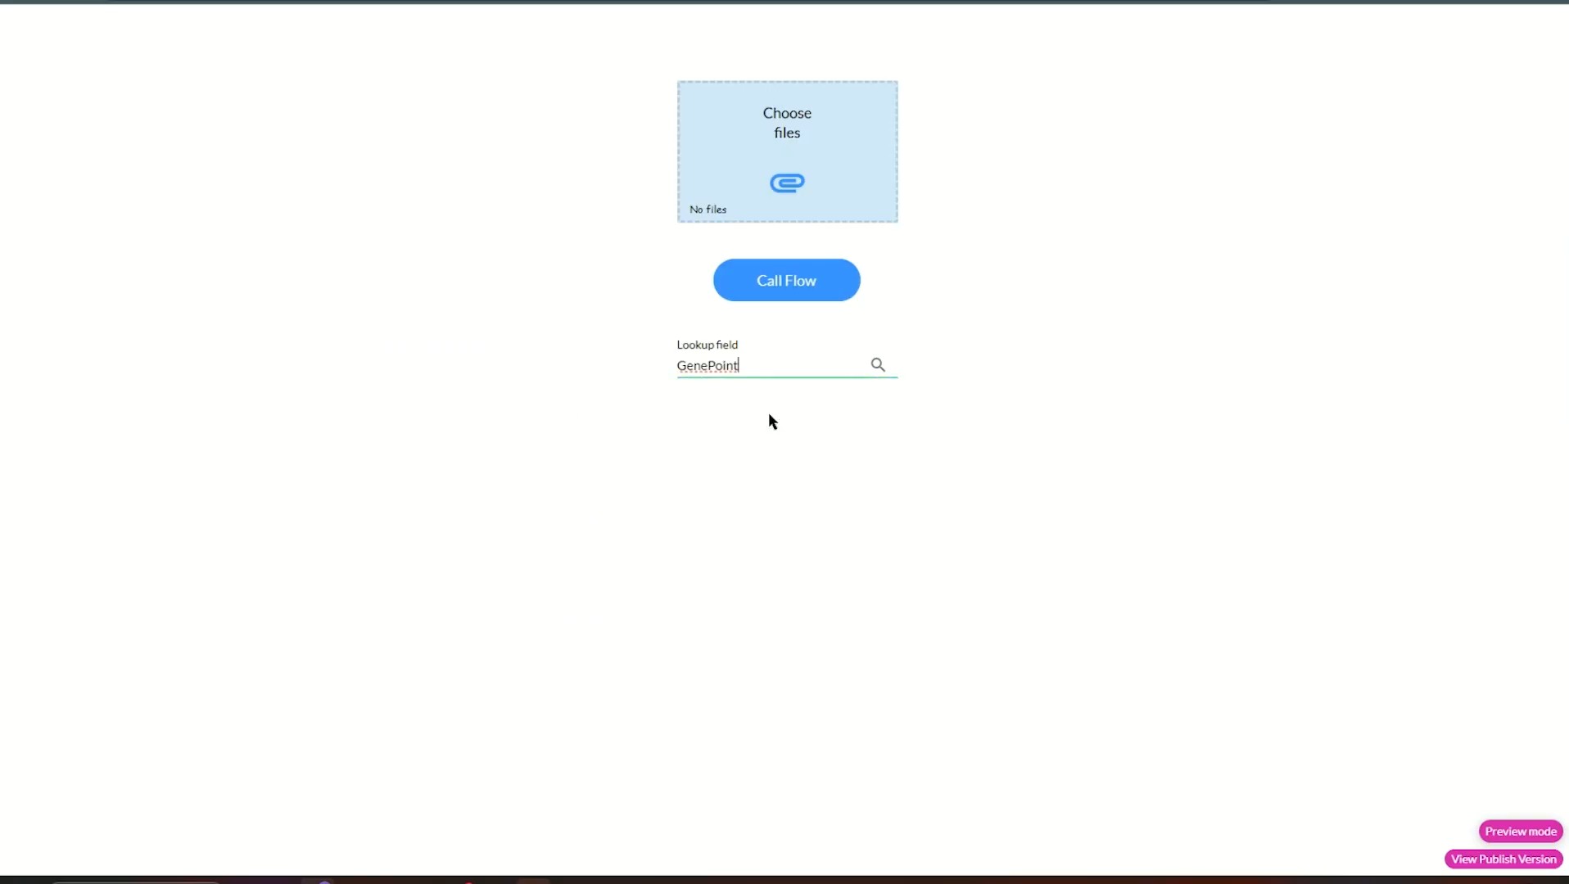
left_click(786, 295)
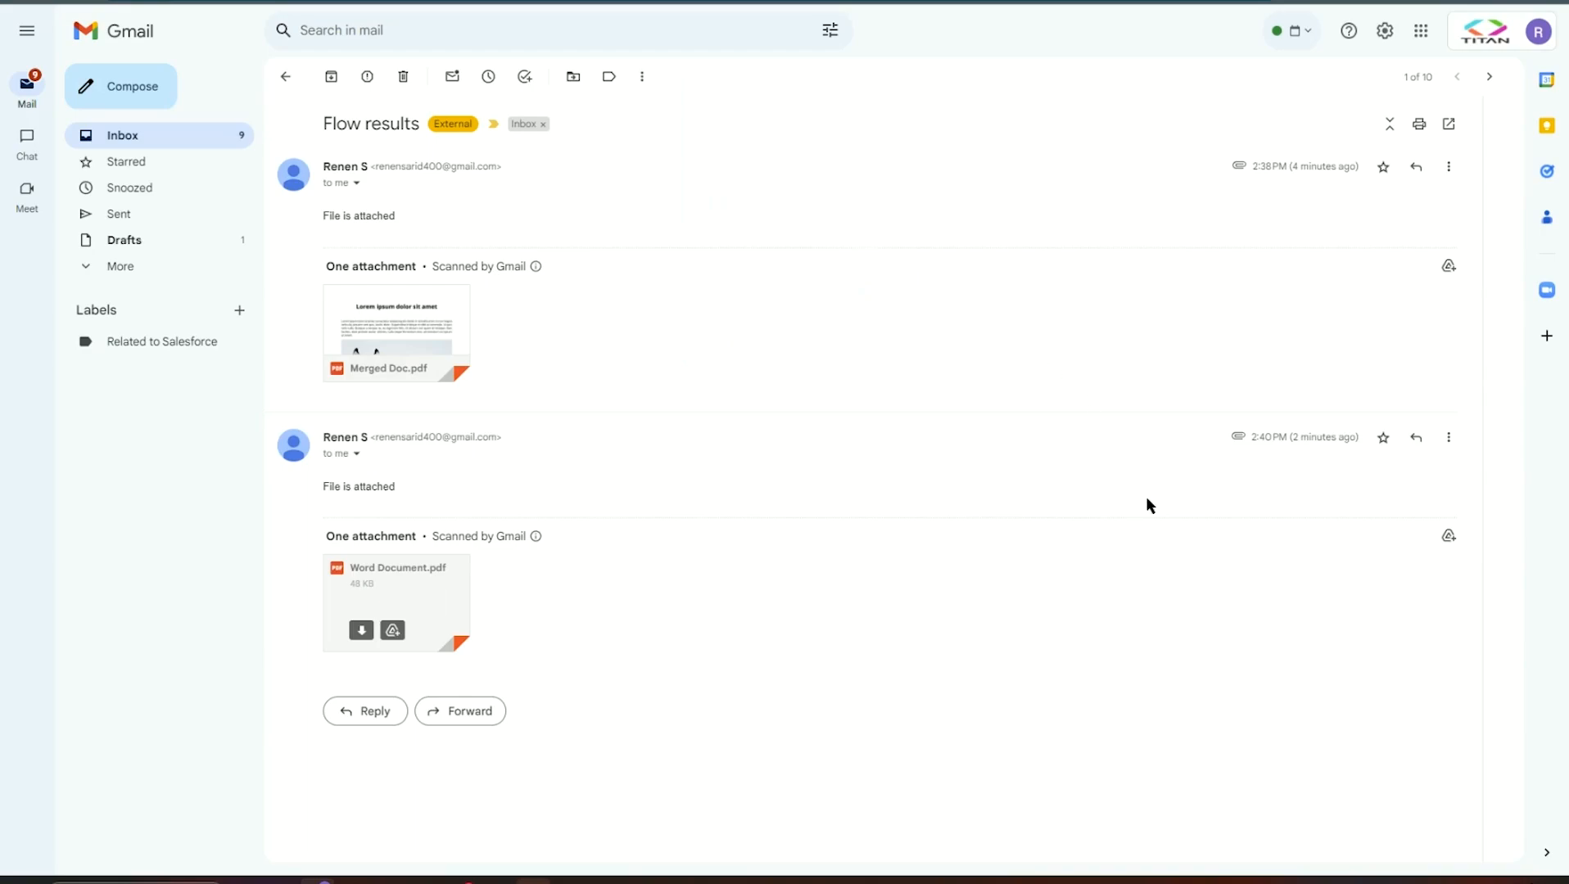
- In Gmail, open the newest Flow results message's SF Generated File.pdf and examine its account name, contacts and record ID
left_click(1489, 861)
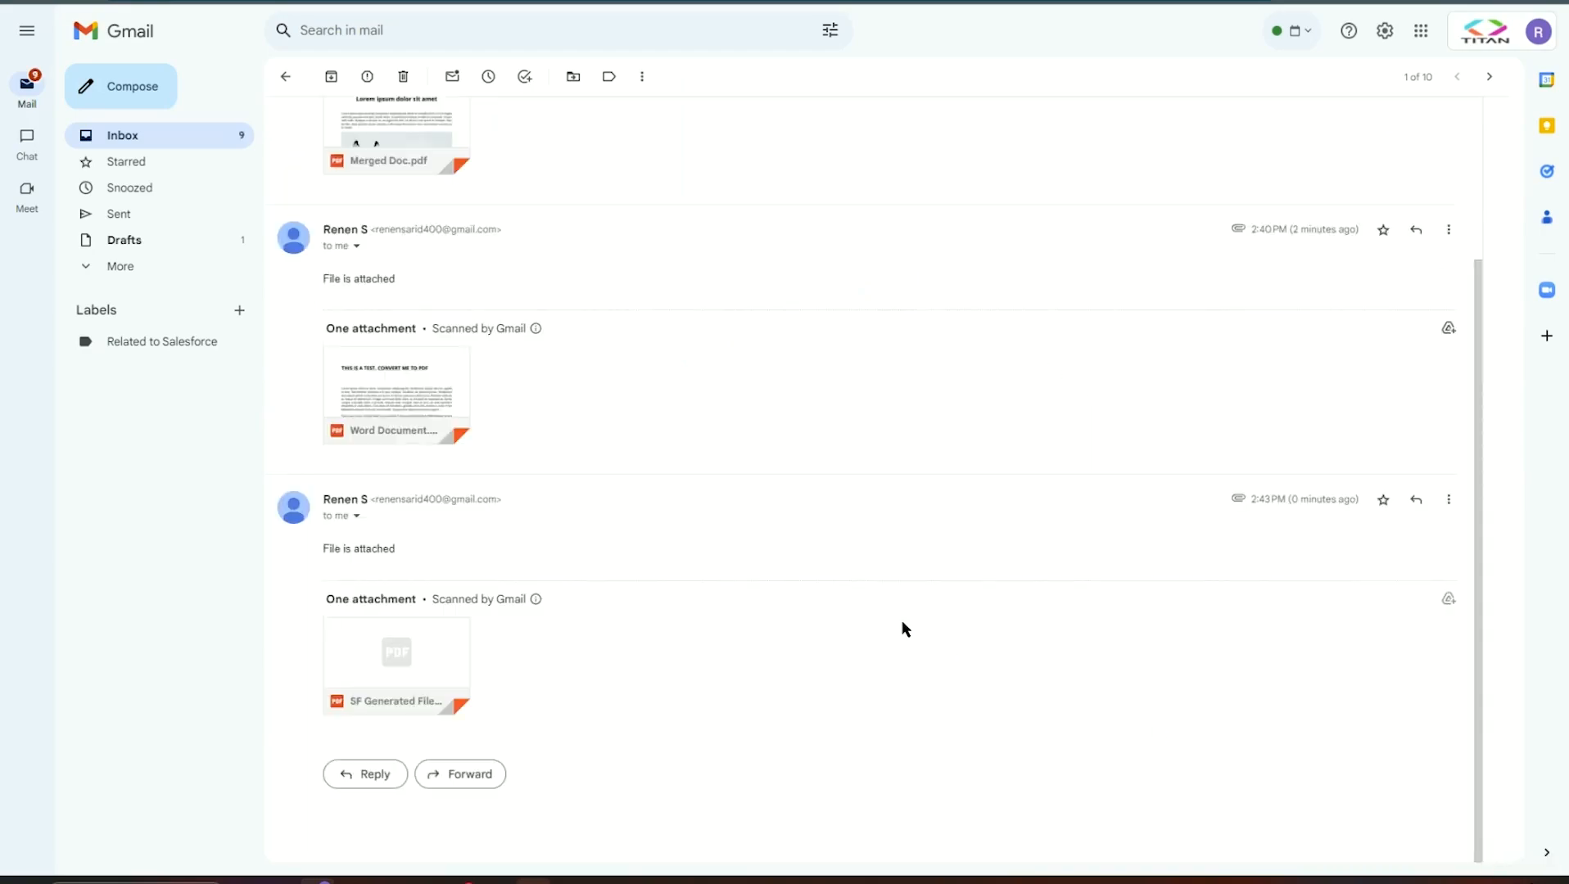
left_click(427, 663)
double_click(622, 138)
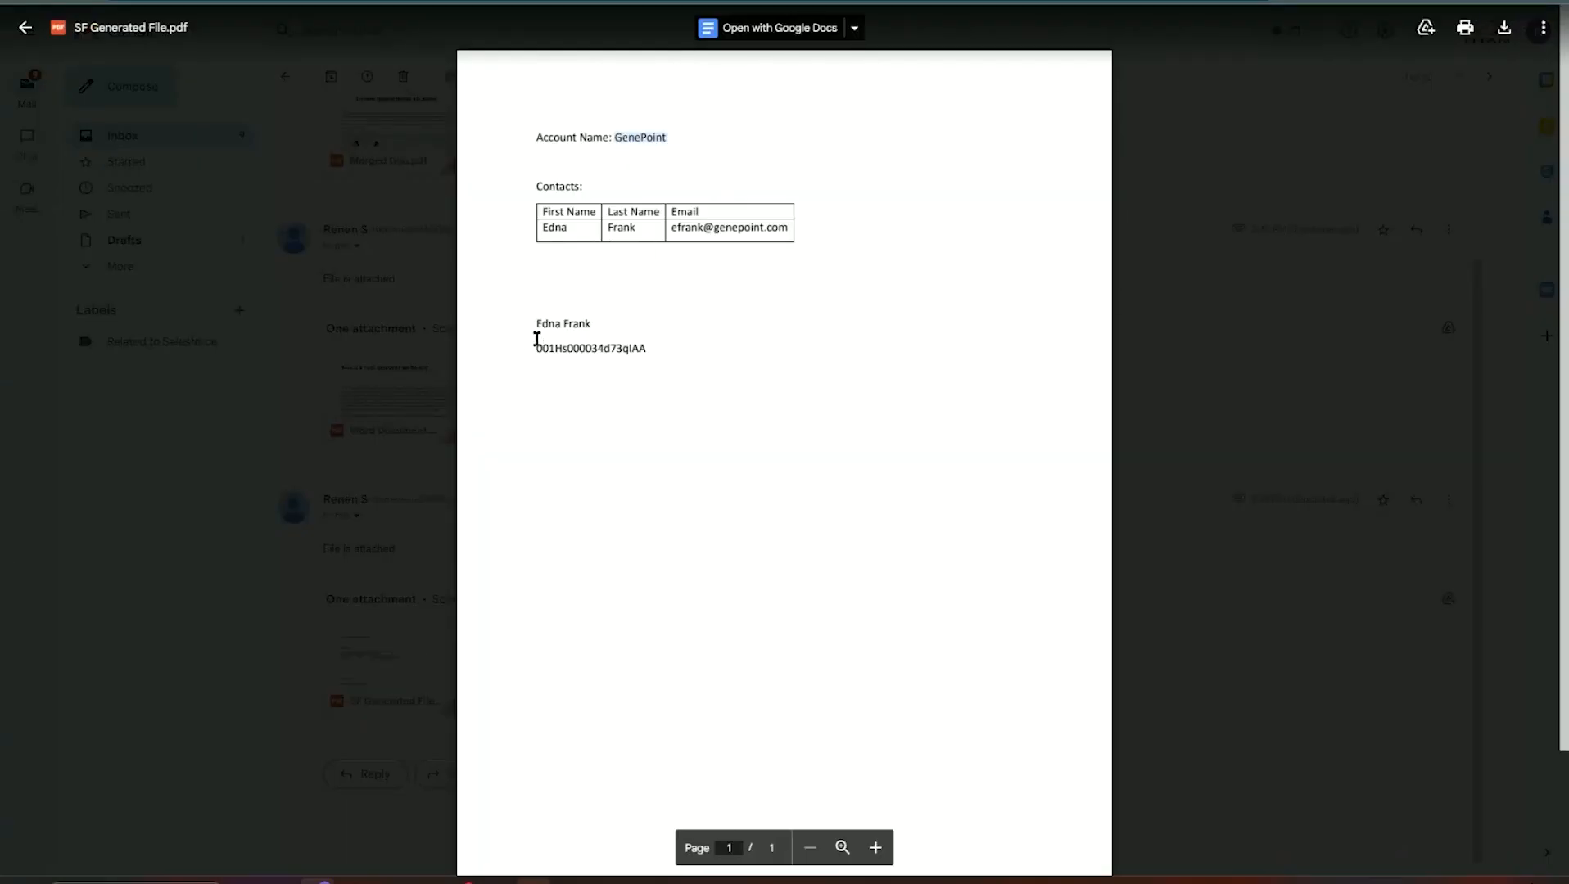
left_click_drag(530, 346, 742, 414)
left_click(754, 430)
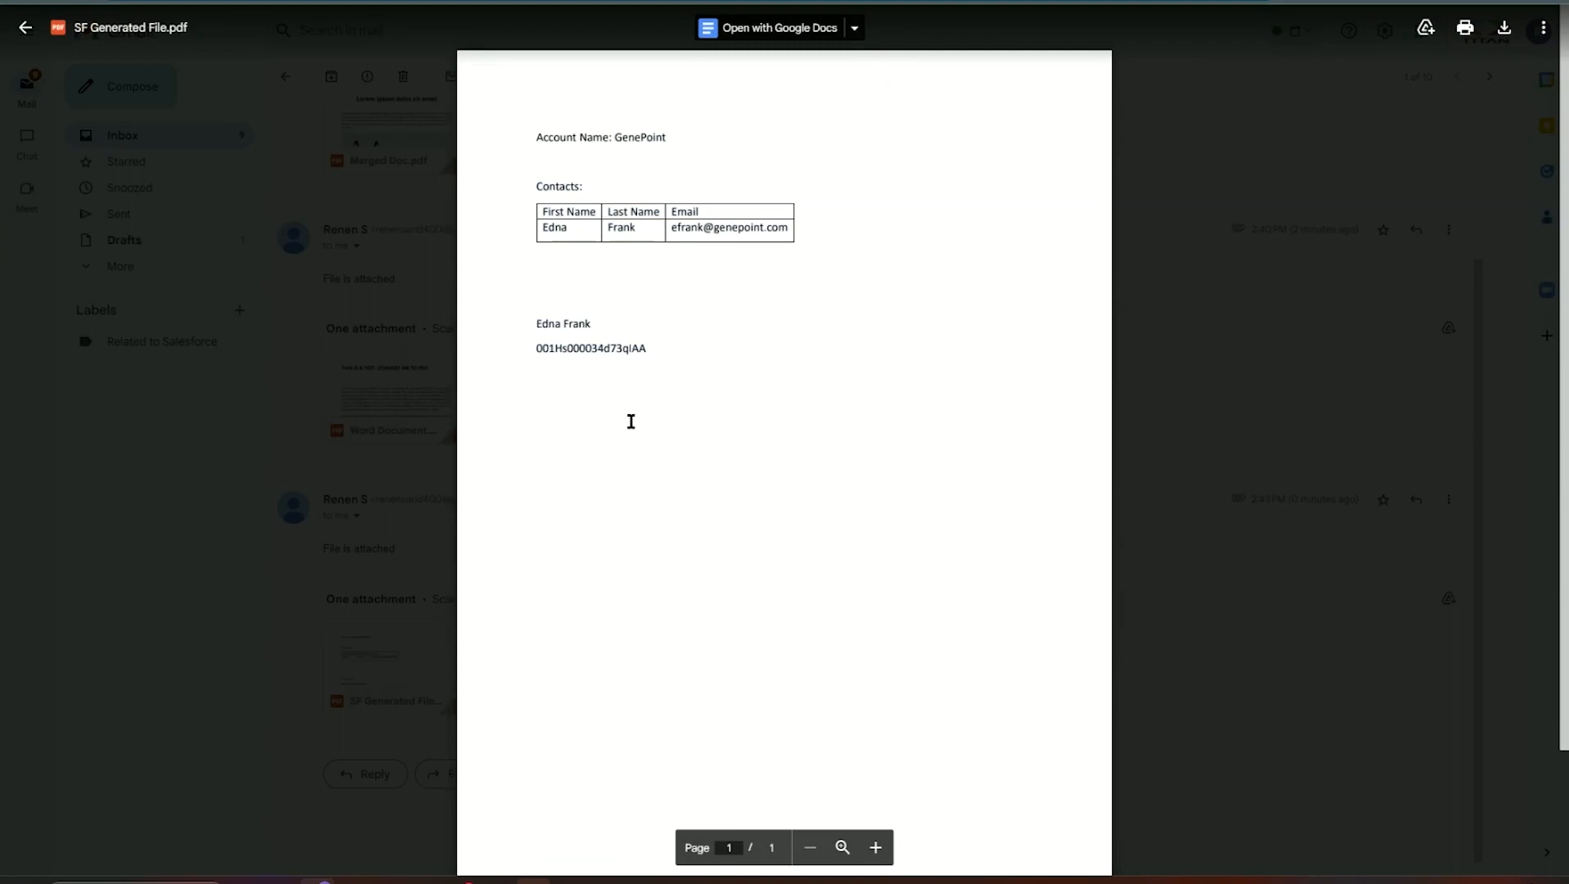